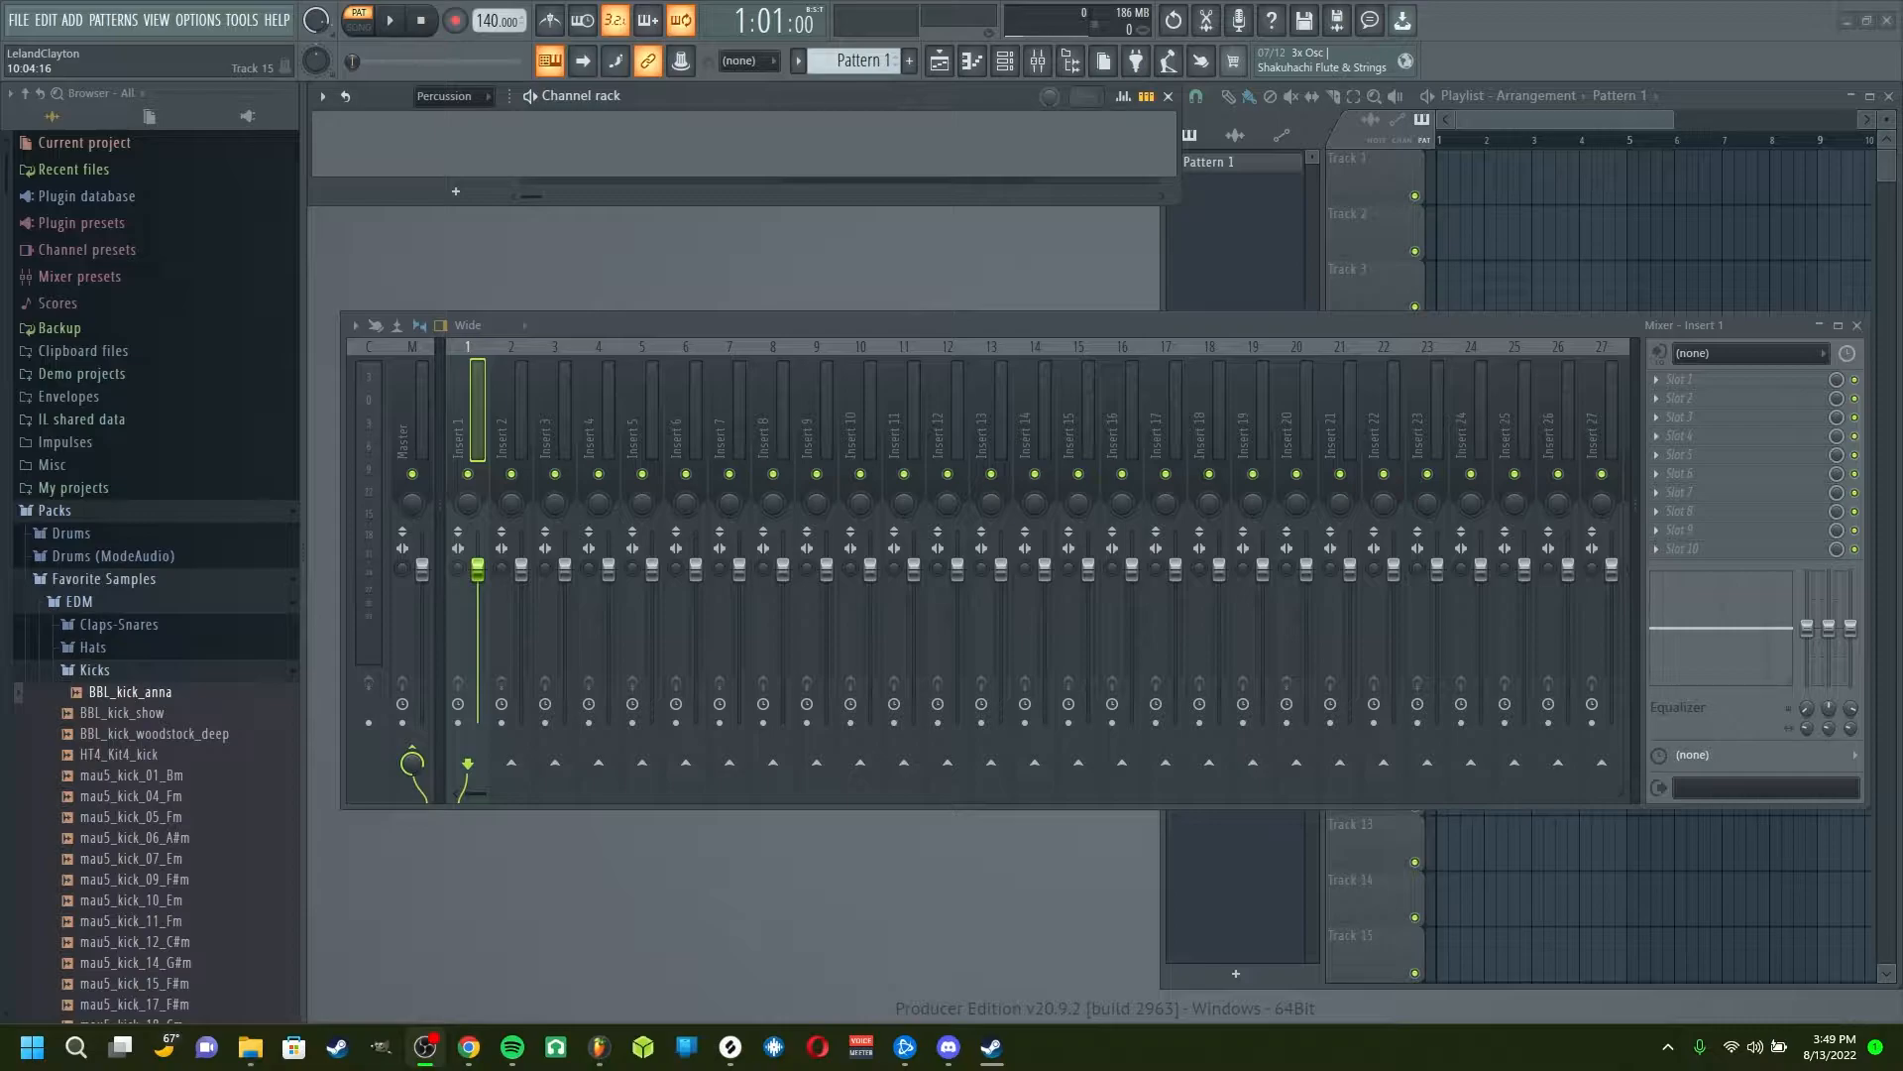
Step: Switch the channel rack to the Synths filter group and add a Serum instrument channel
click(456, 97)
right_click(472, 98)
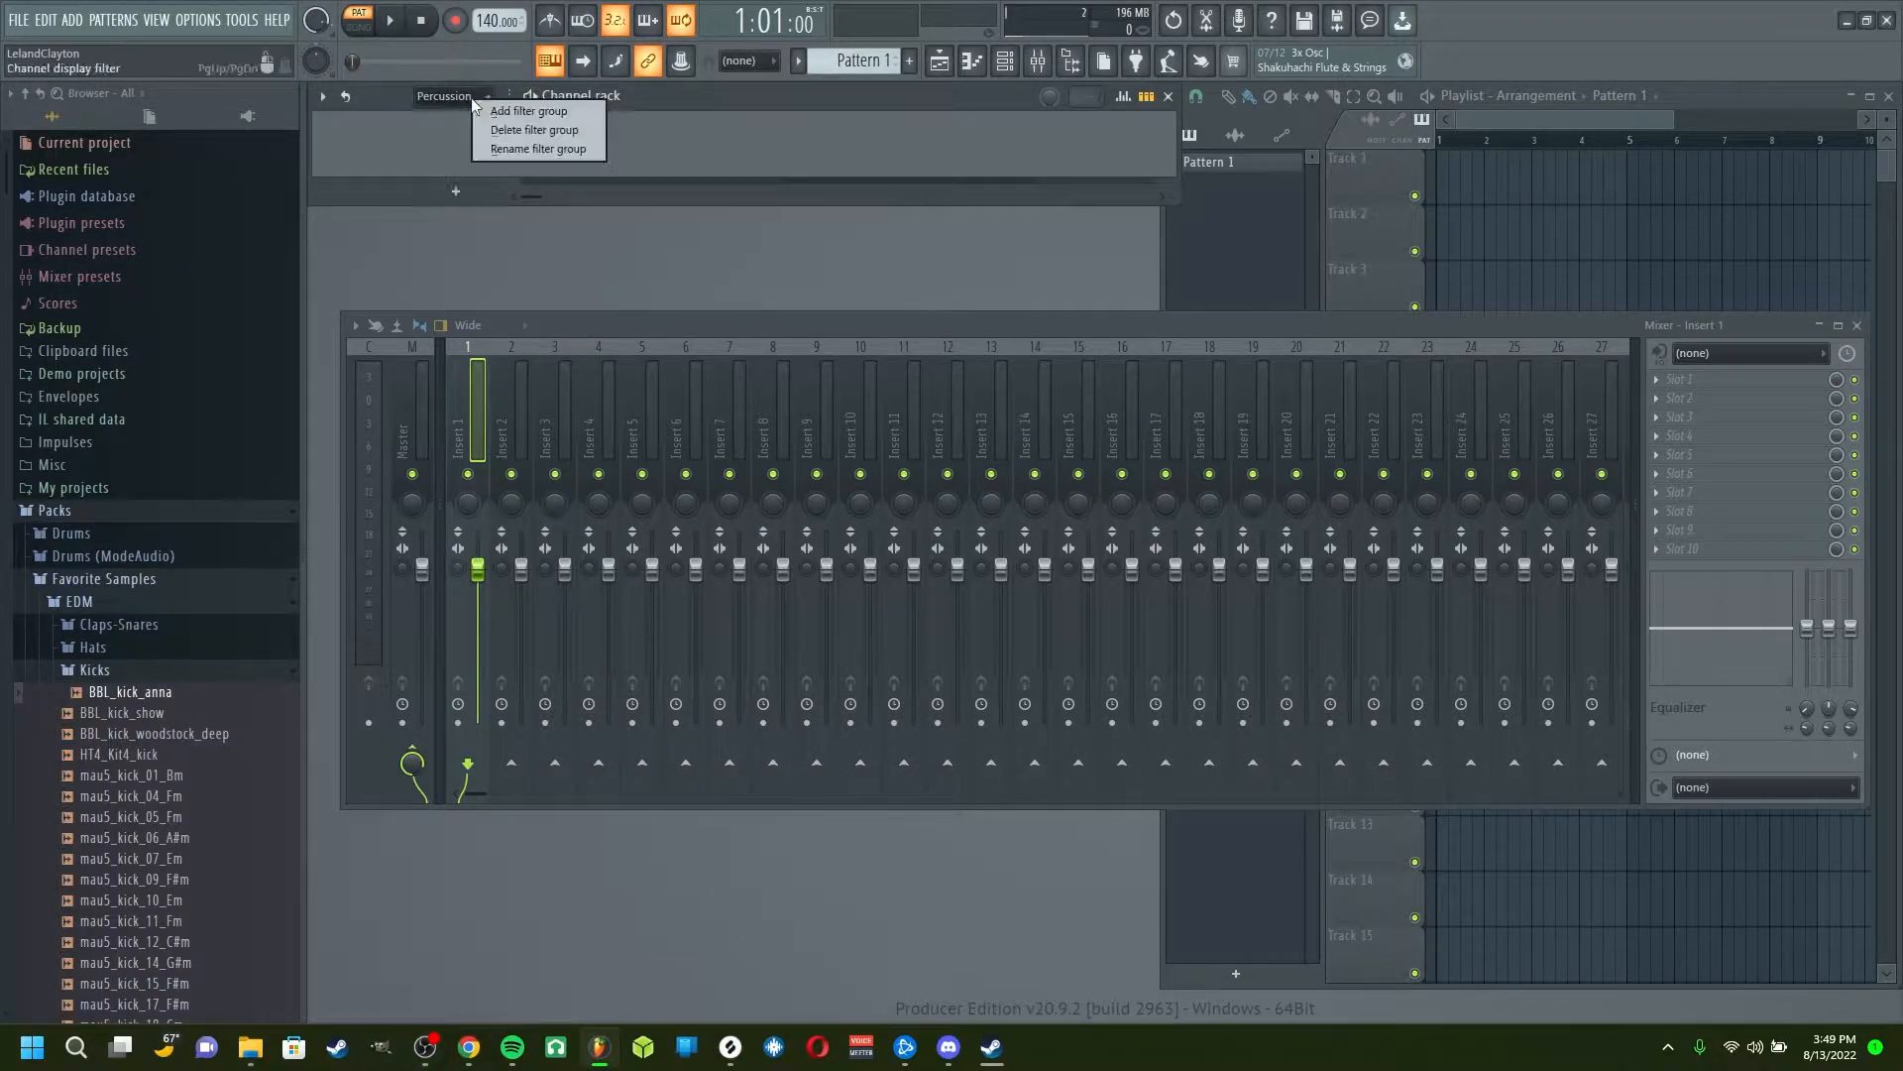
click(444, 106)
click(443, 103)
click(492, 163)
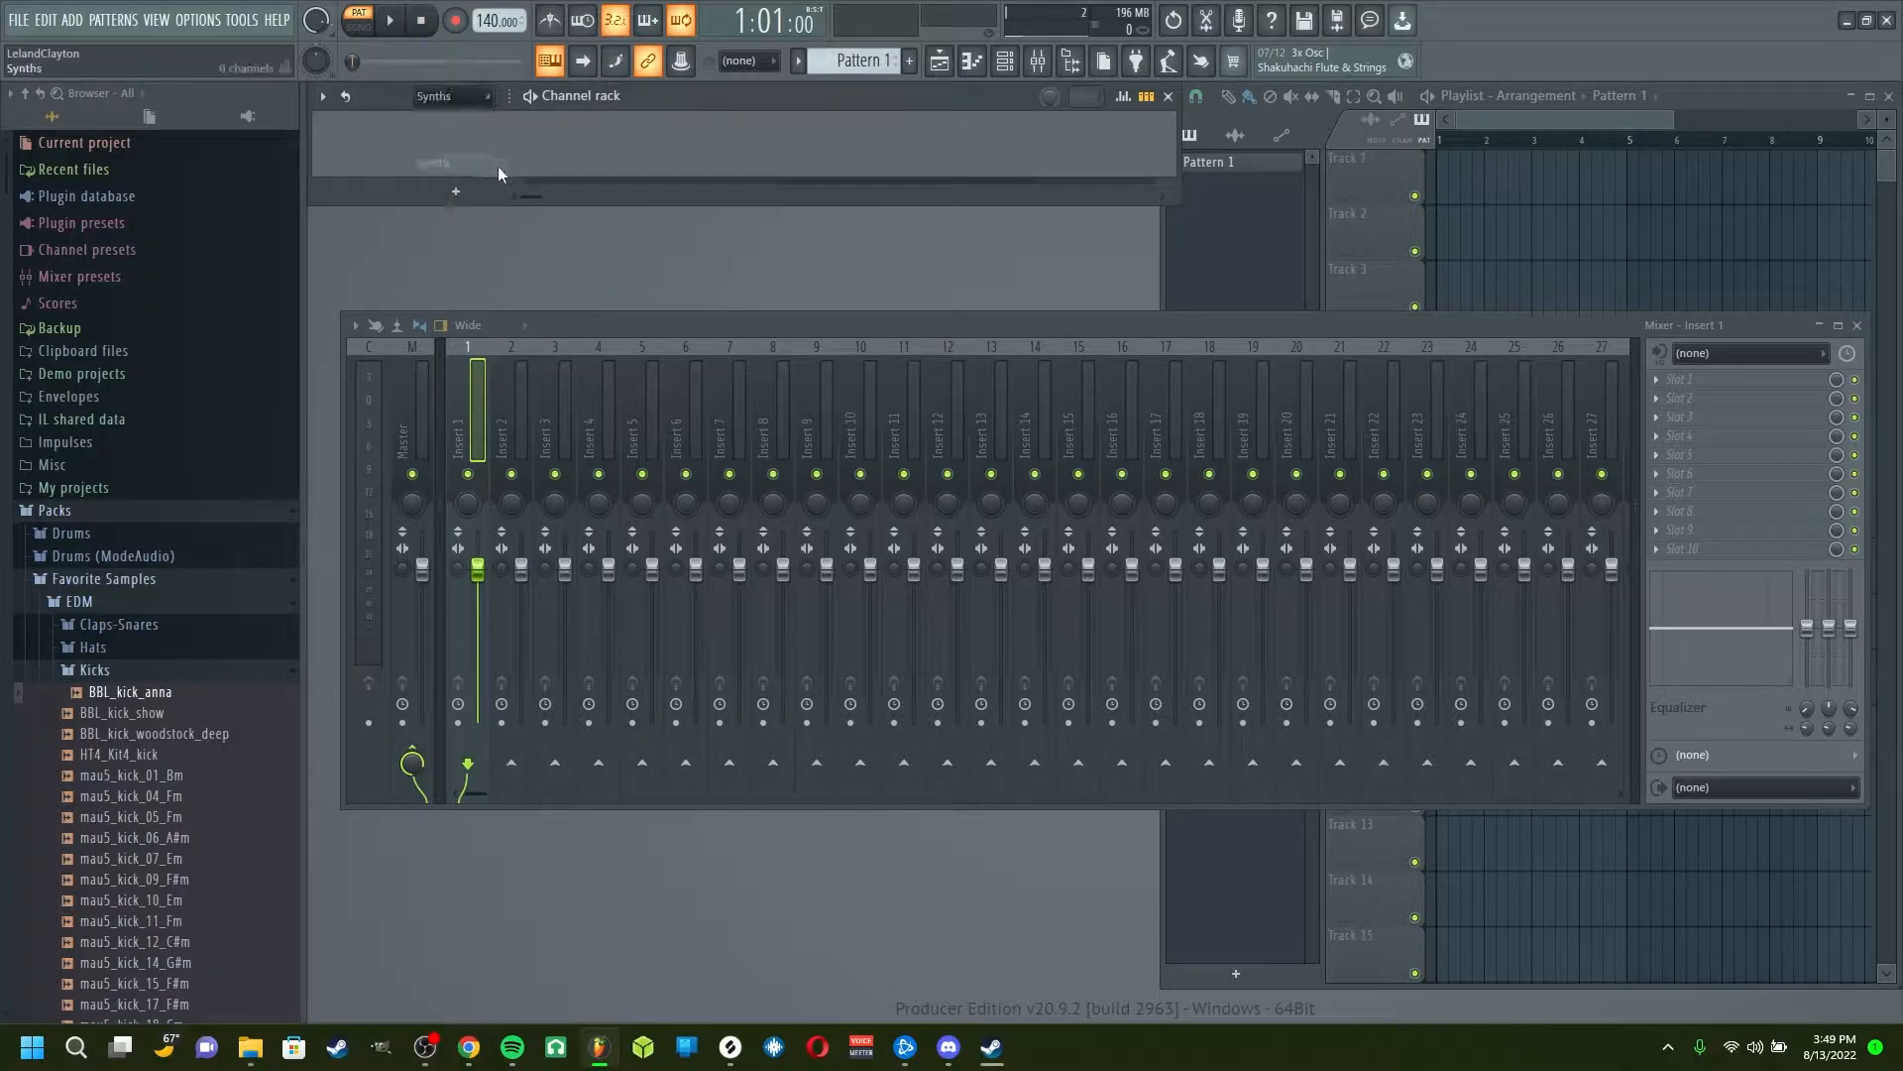
click(456, 190)
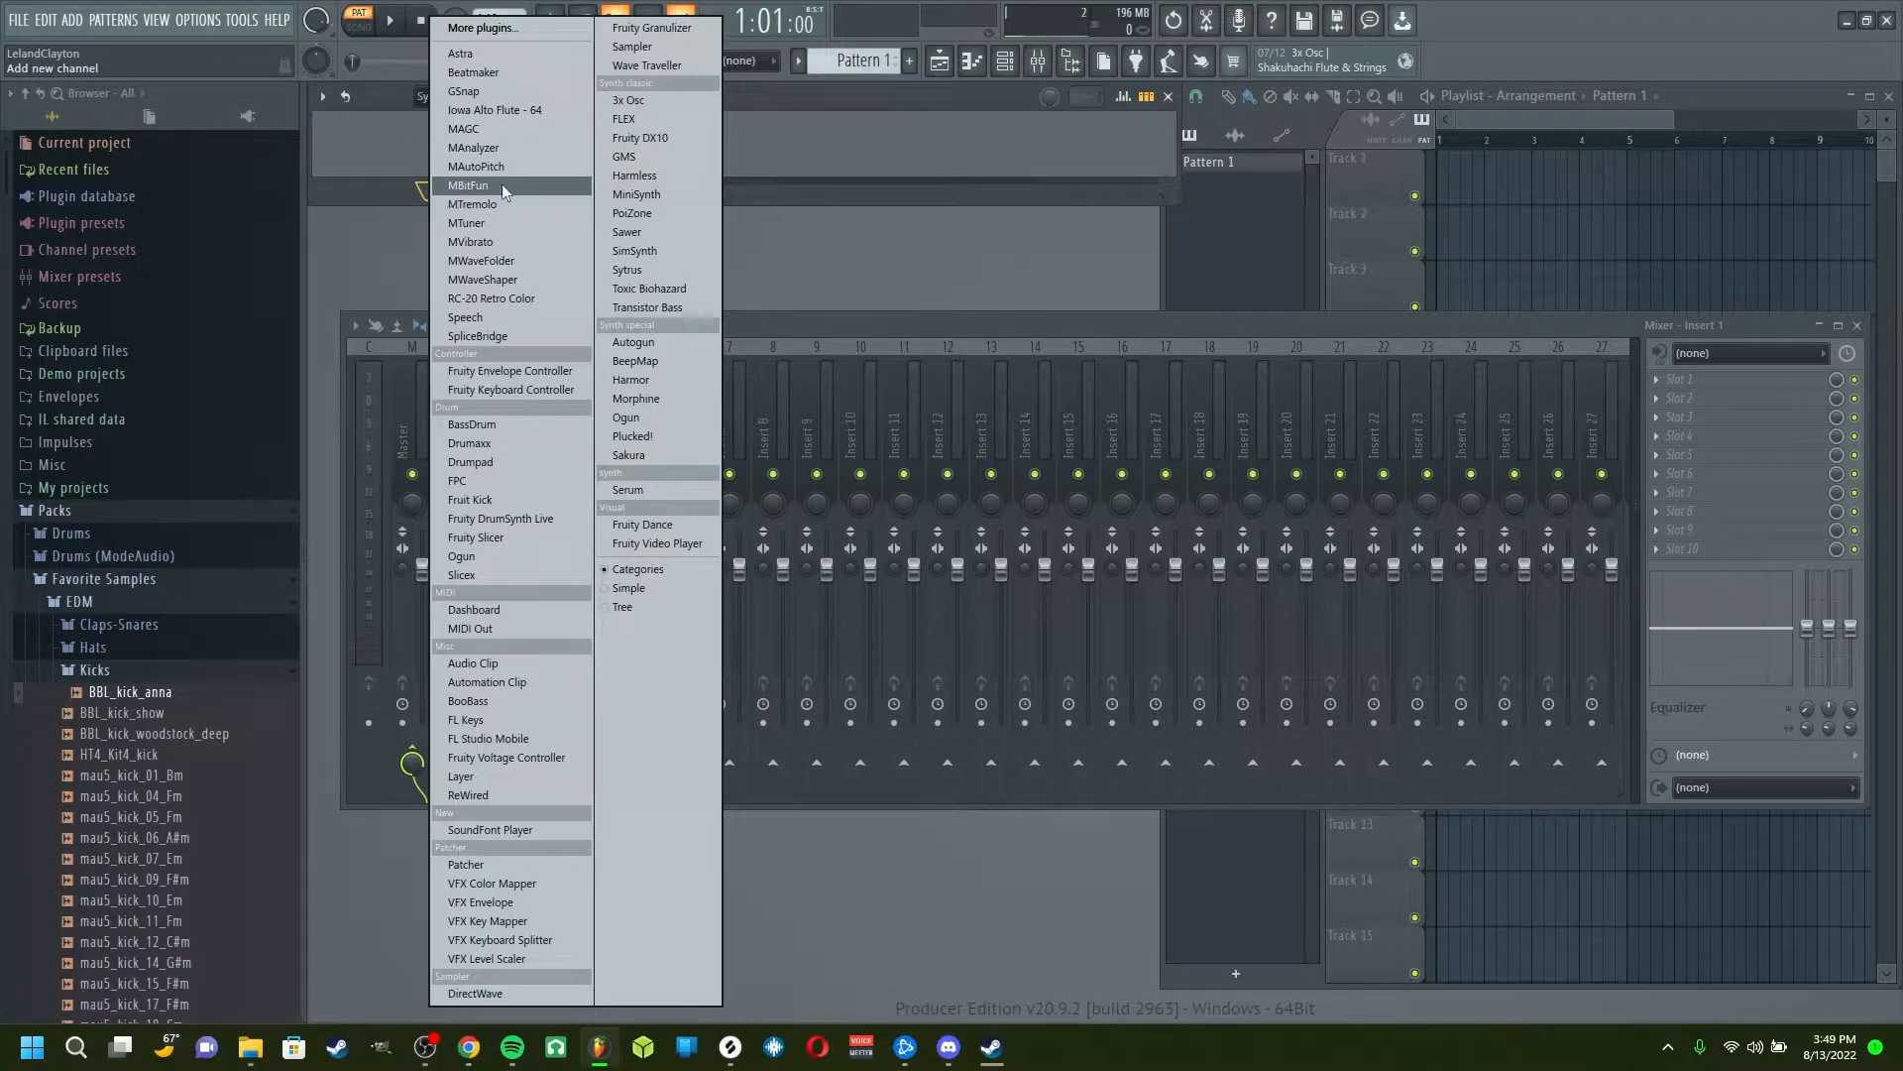
click(663, 491)
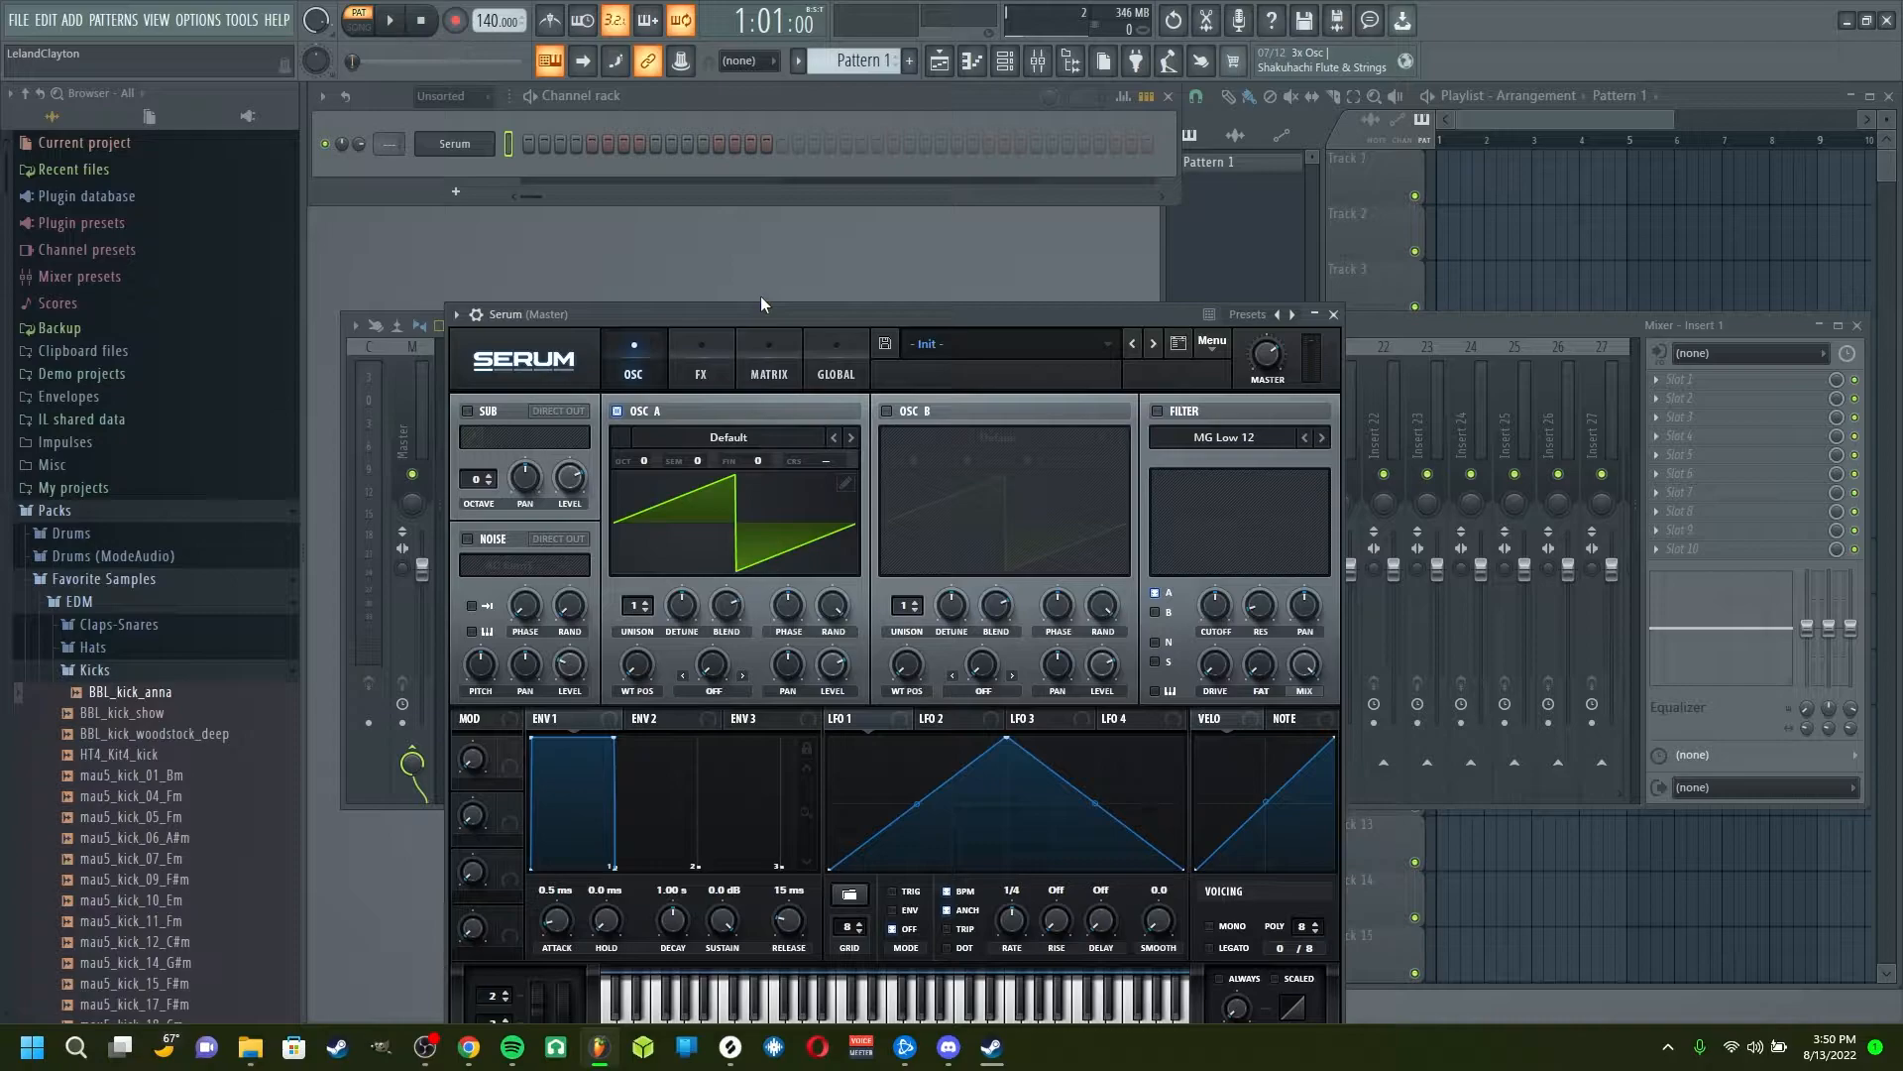
drag(890, 316, 876, 211)
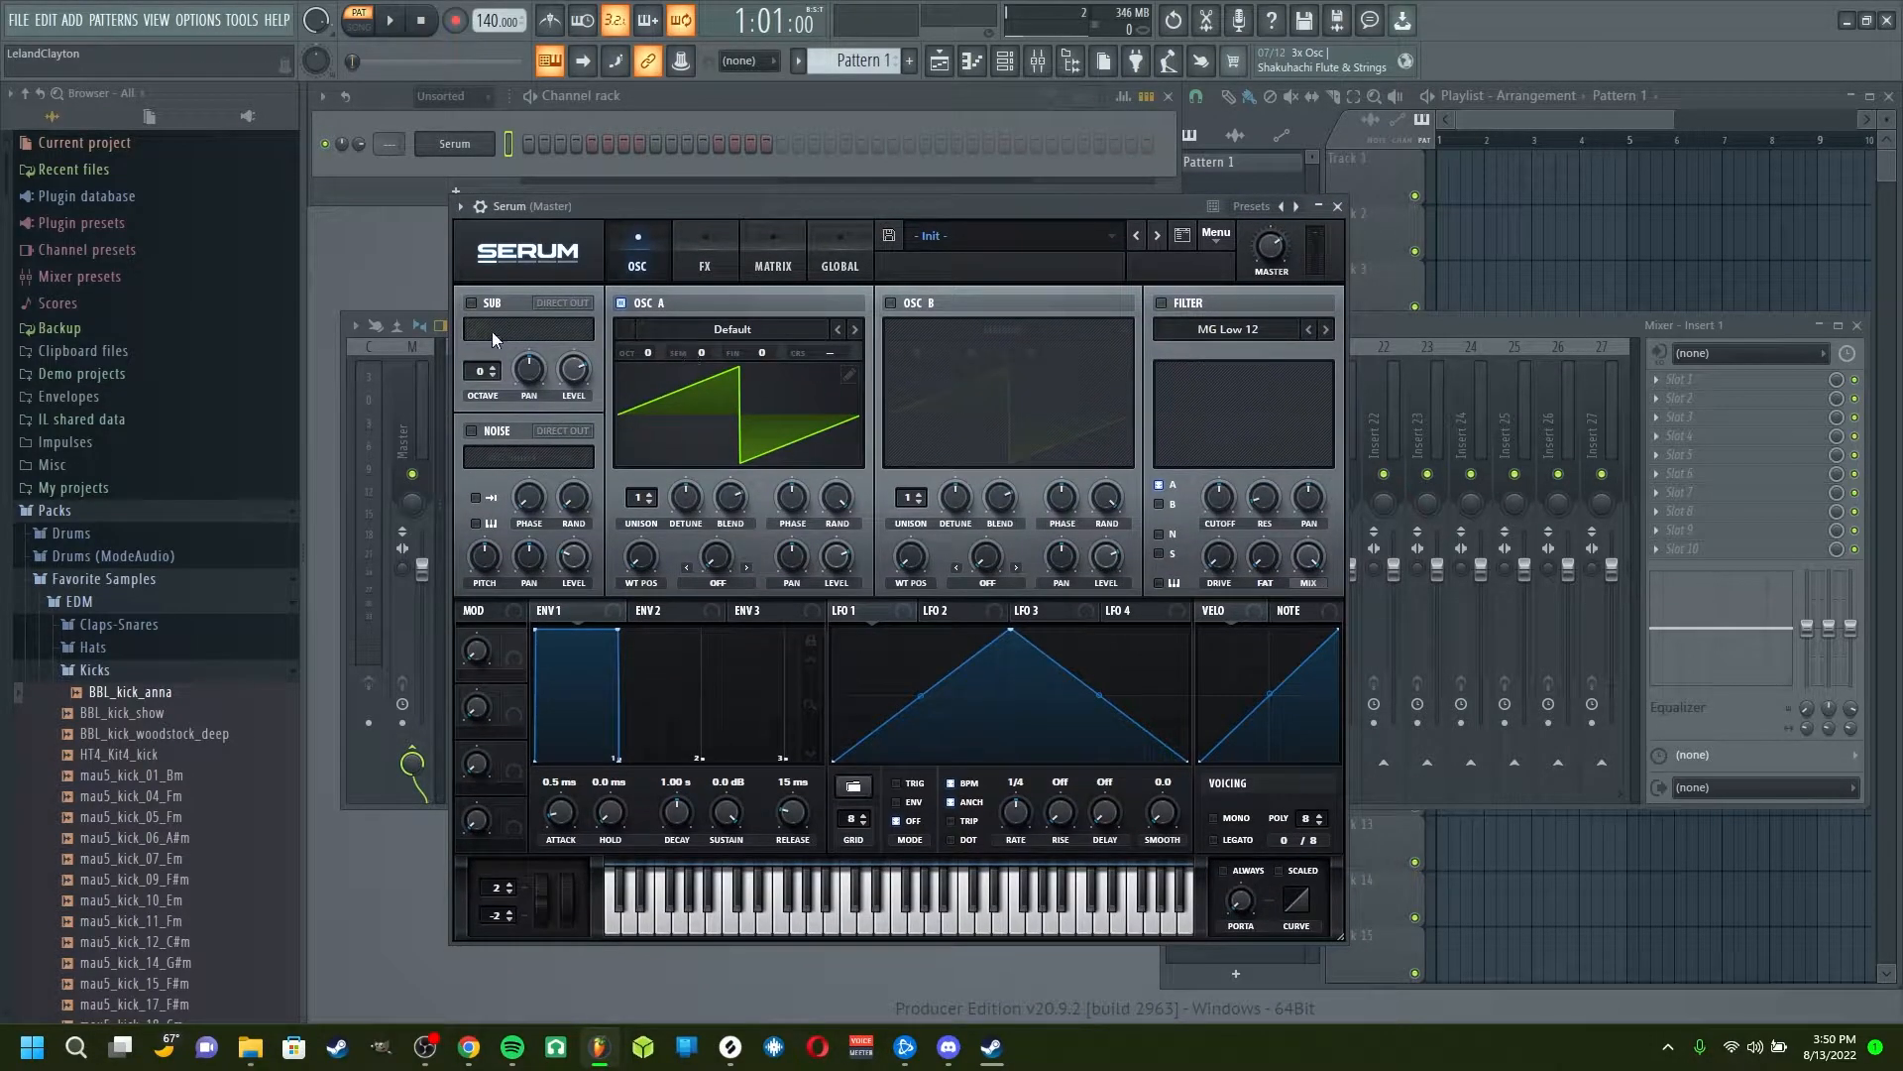
Step: Enable Serum's sub oscillator at octave -1 and load the Analog_BD_Sin wavetable into Osc A at octave -1
click(472, 303)
click(497, 376)
click(728, 327)
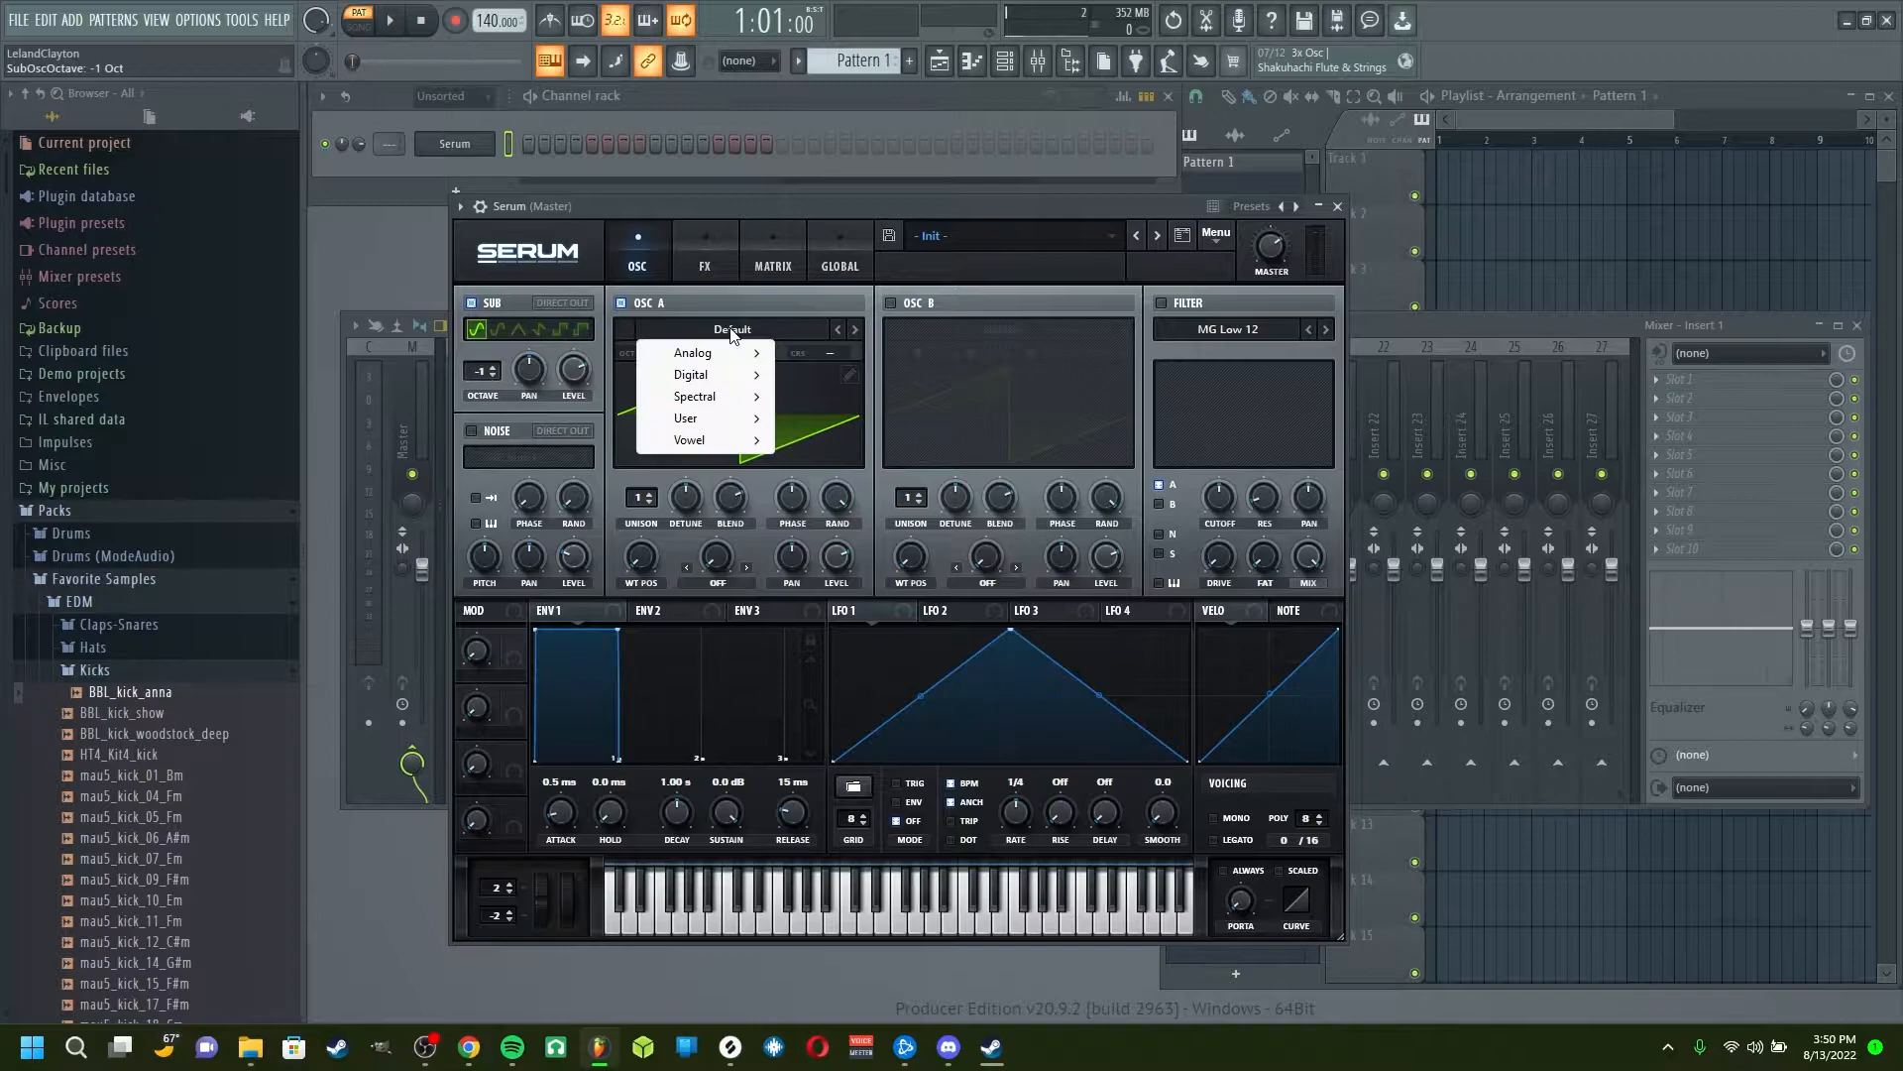
mouse_move(718, 367)
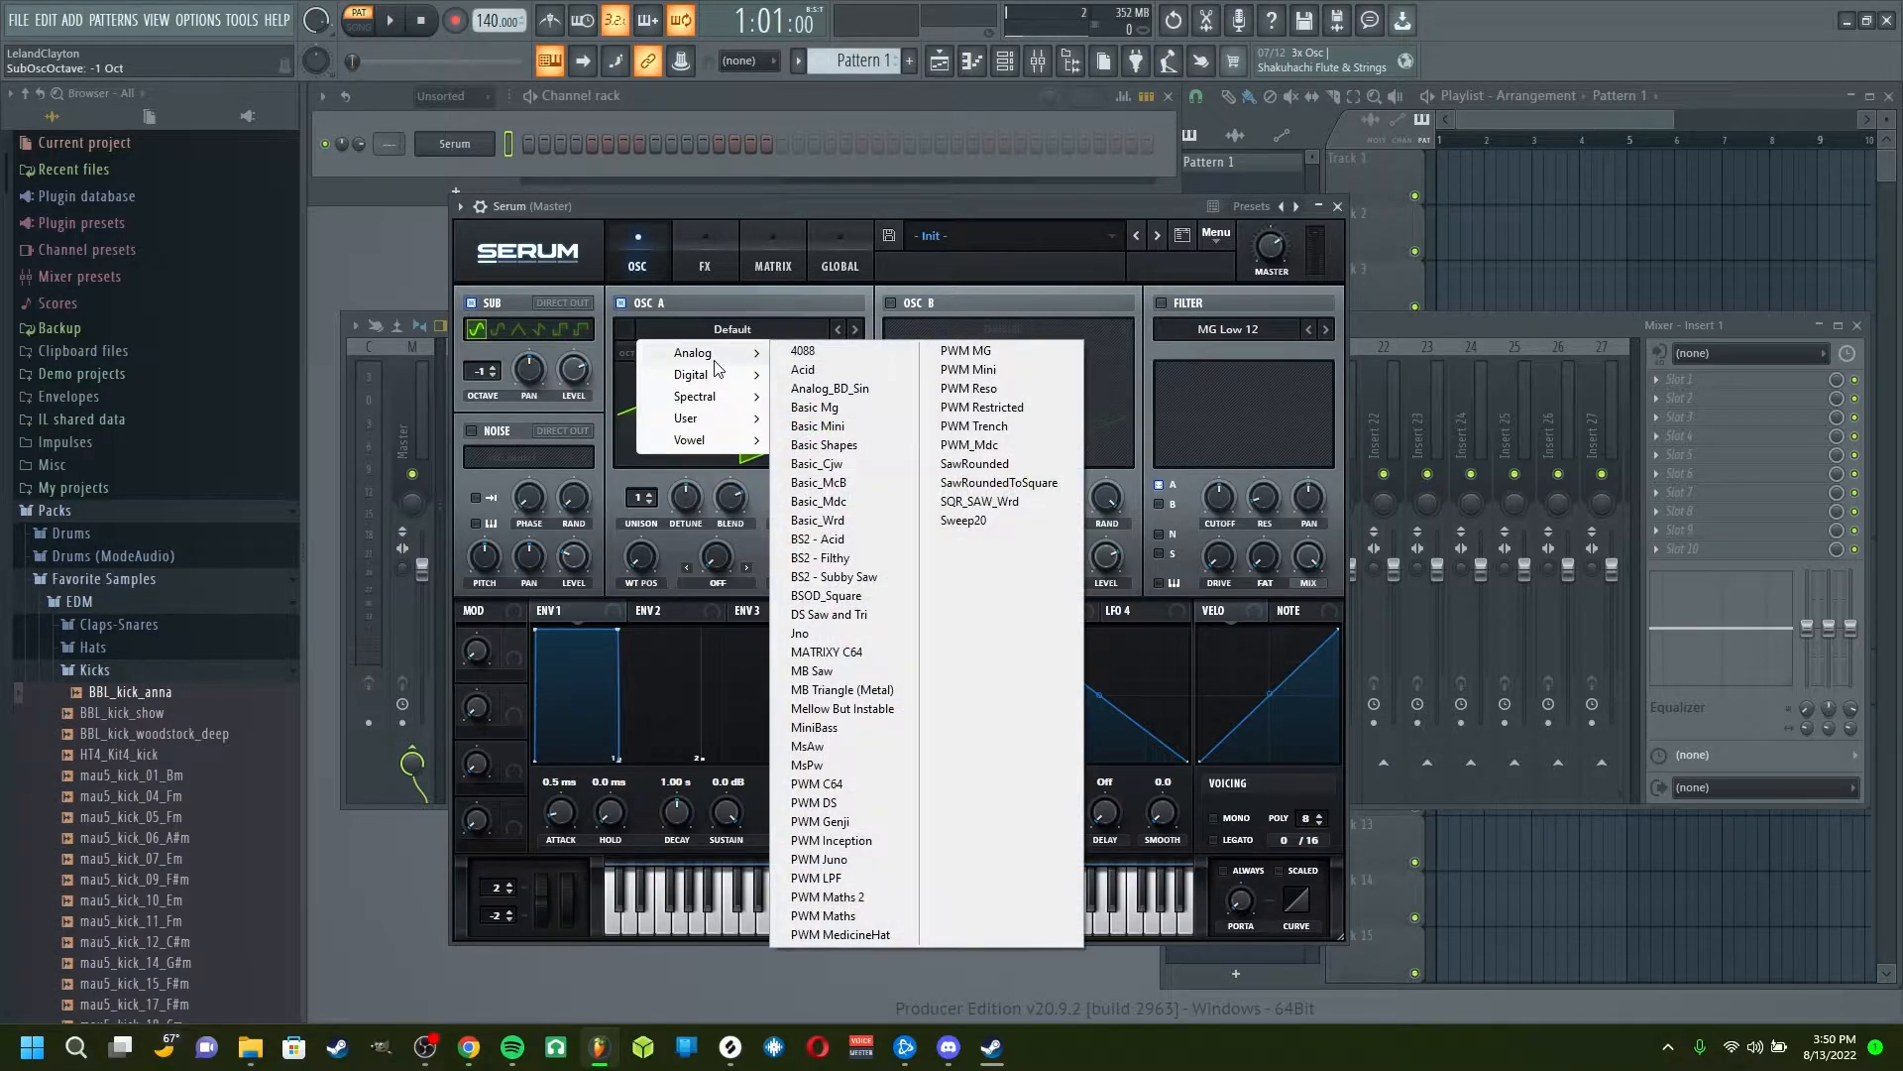
click(849, 389)
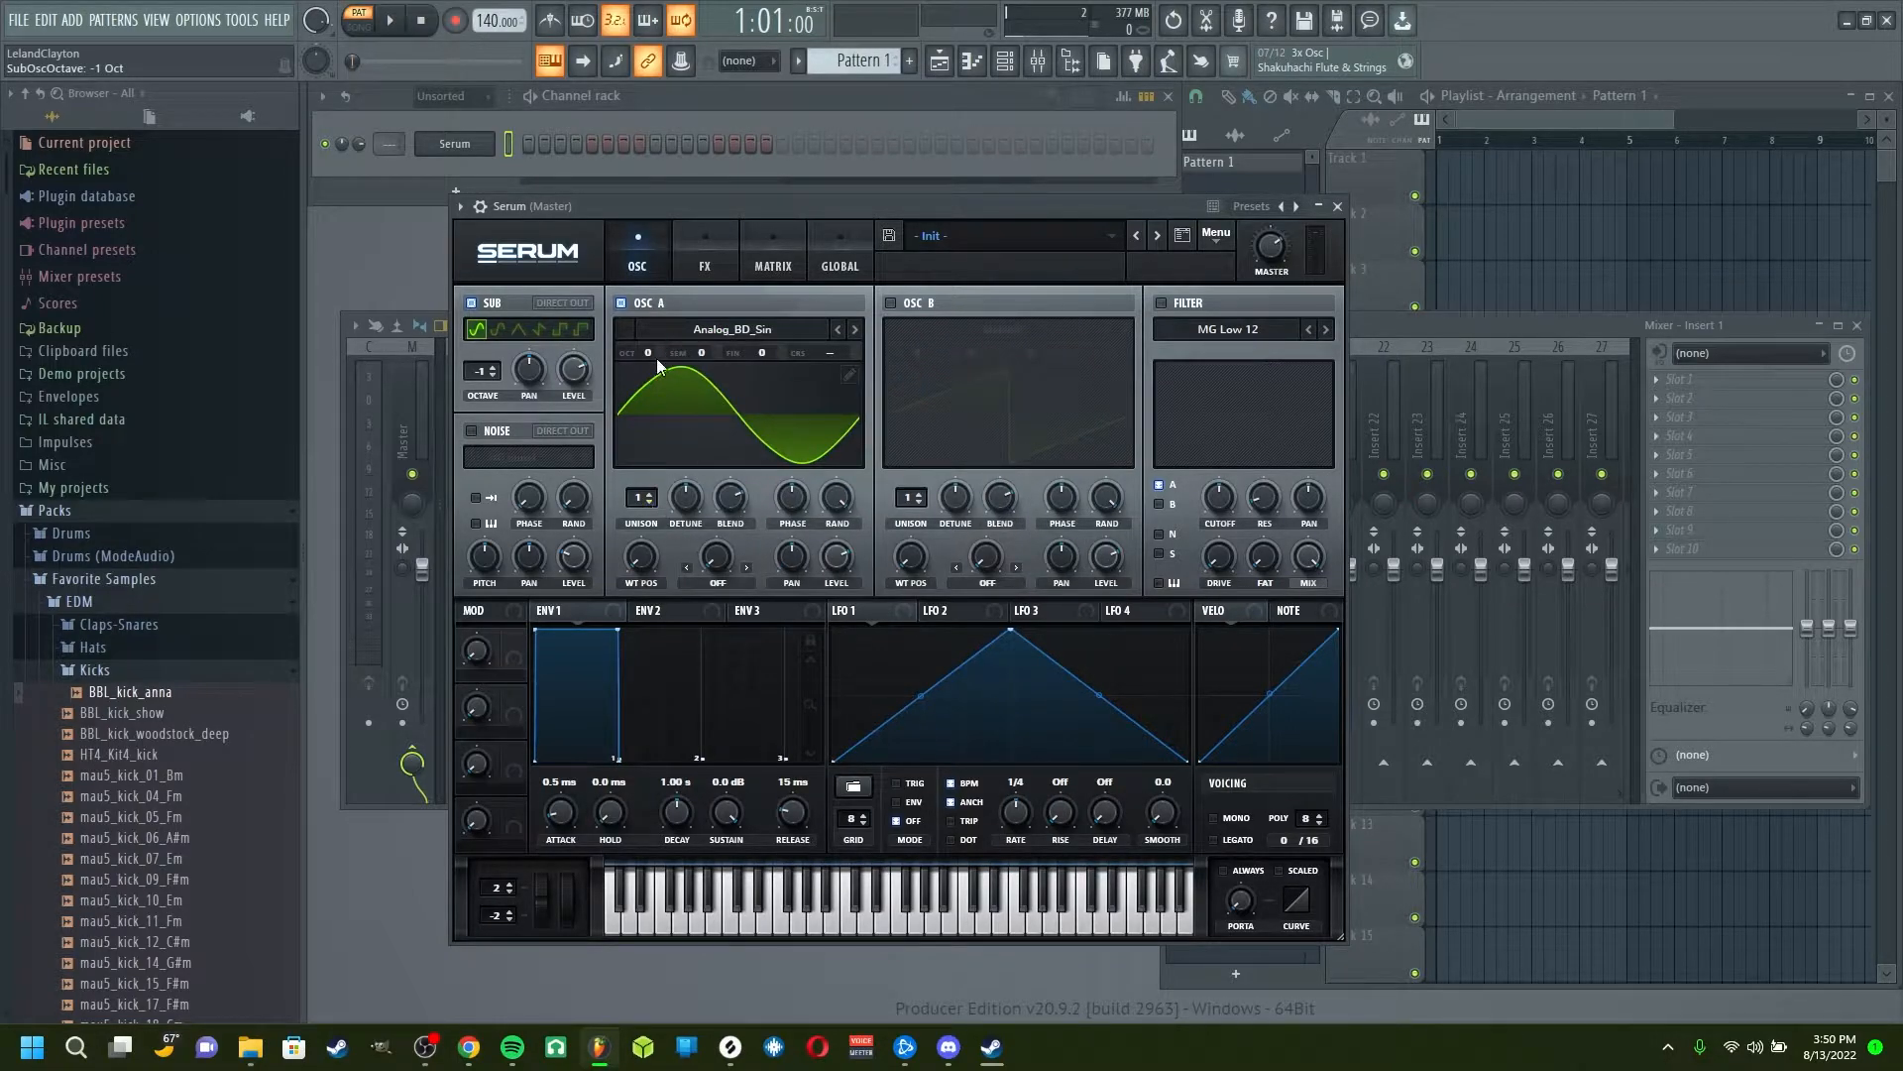
drag(647, 353, 657, 387)
Step: Enable Osc B with the Analog_BD_Sin wavetable at octave -1 and set its wavetable position to 51
click(889, 302)
click(1008, 331)
mouse_move(988, 355)
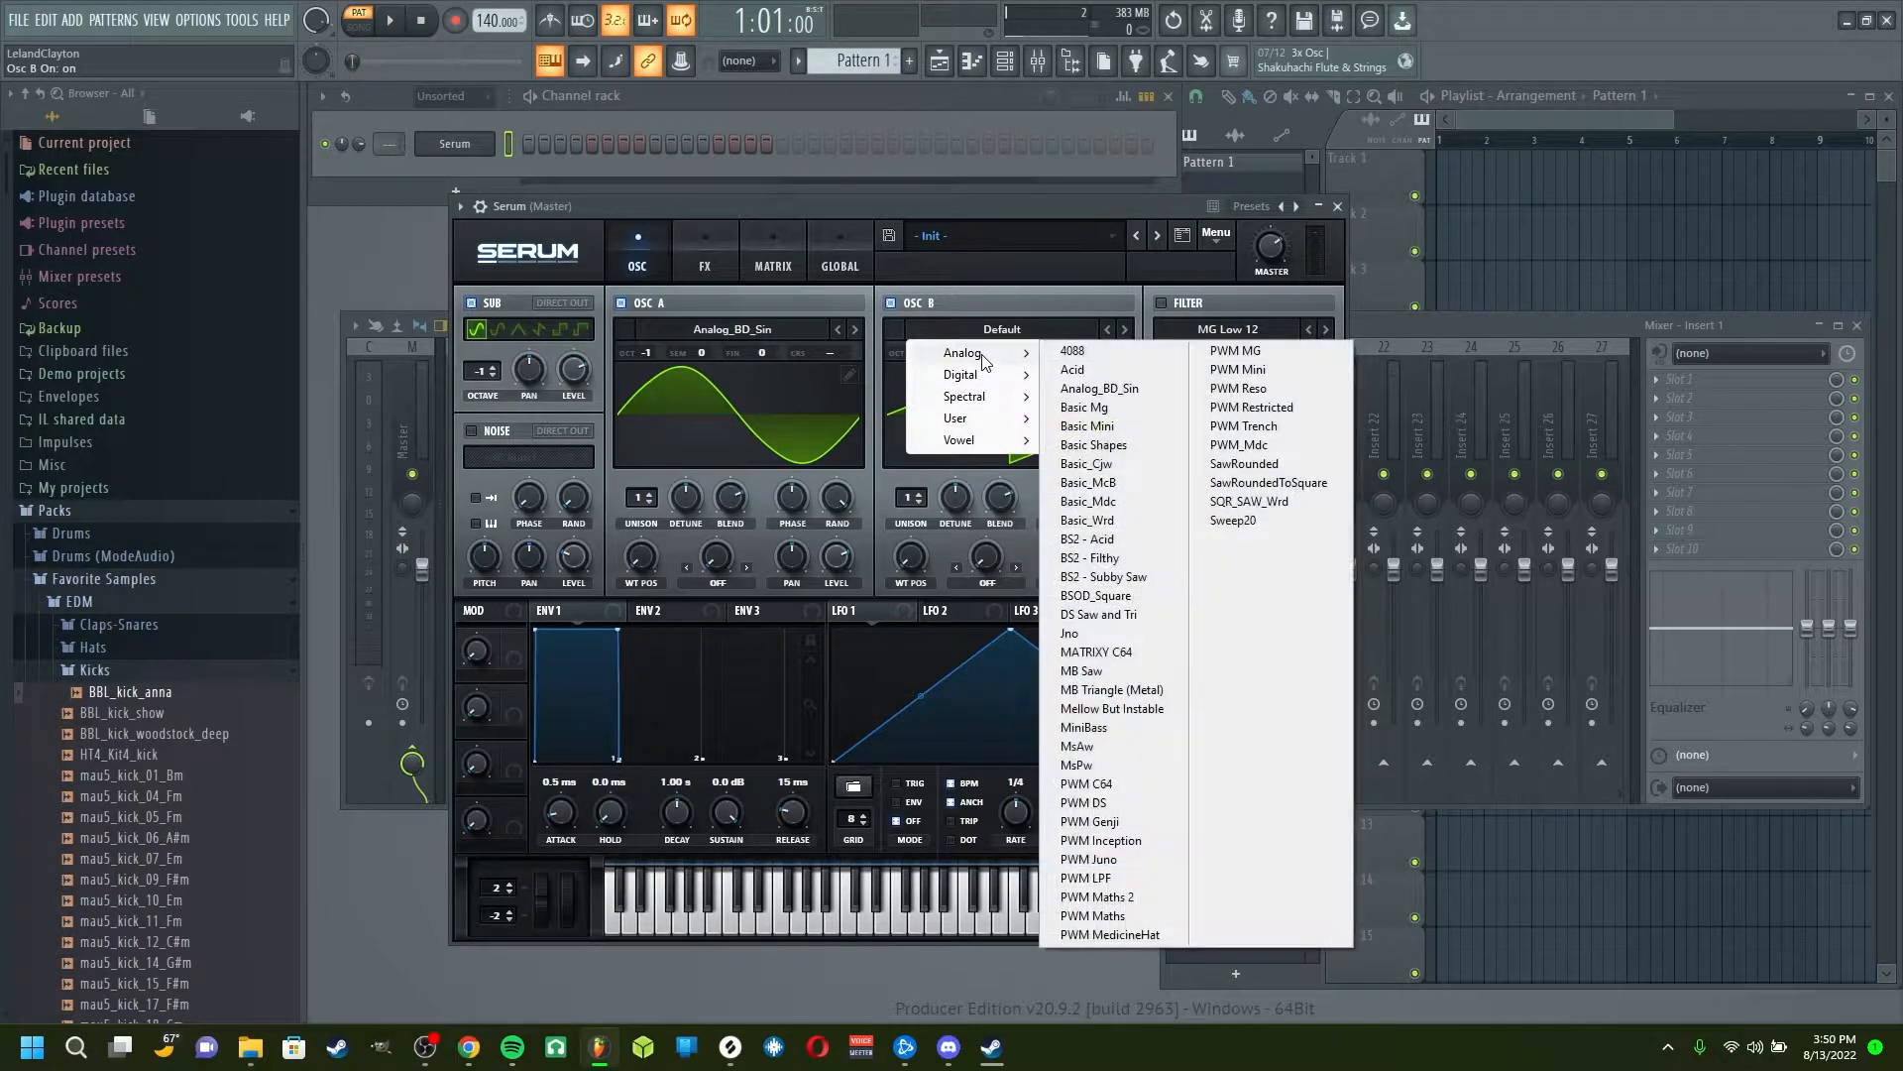
click(1115, 386)
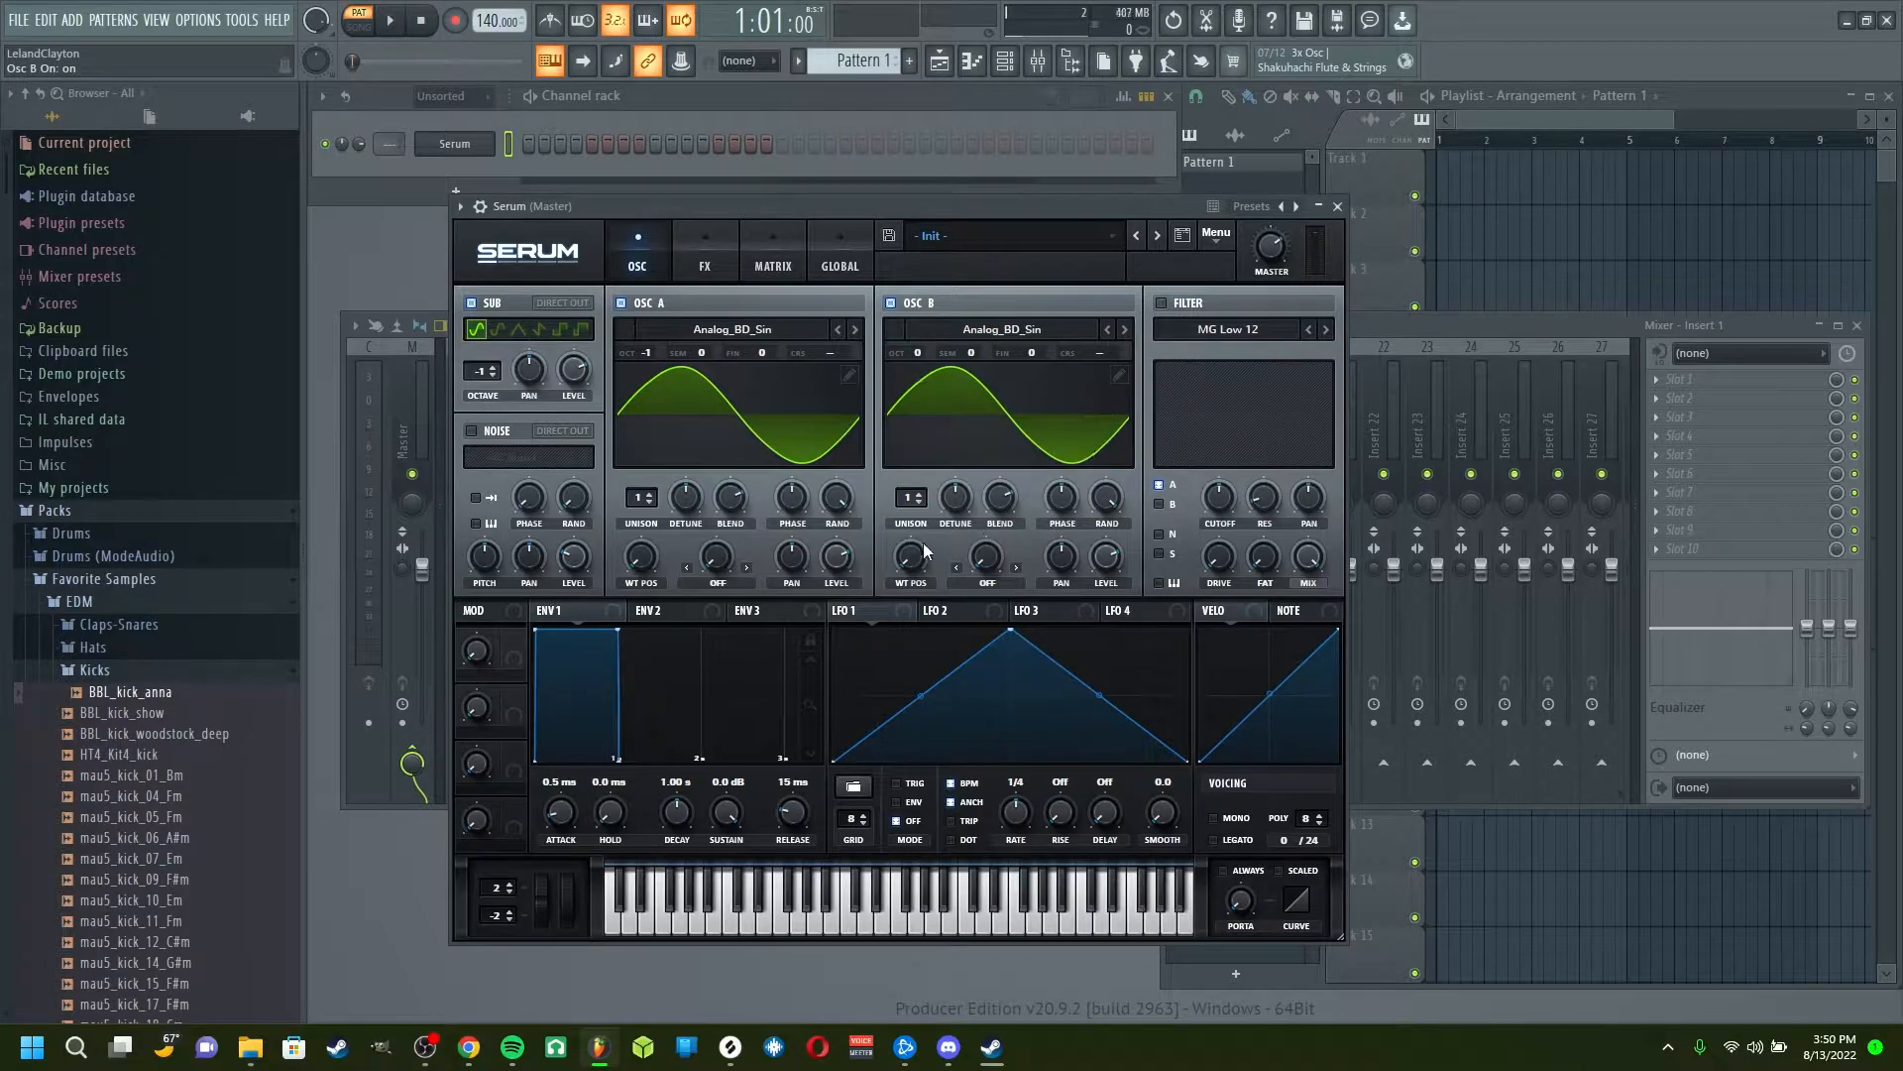
drag(918, 352, 918, 382)
drag(927, 565, 923, 530)
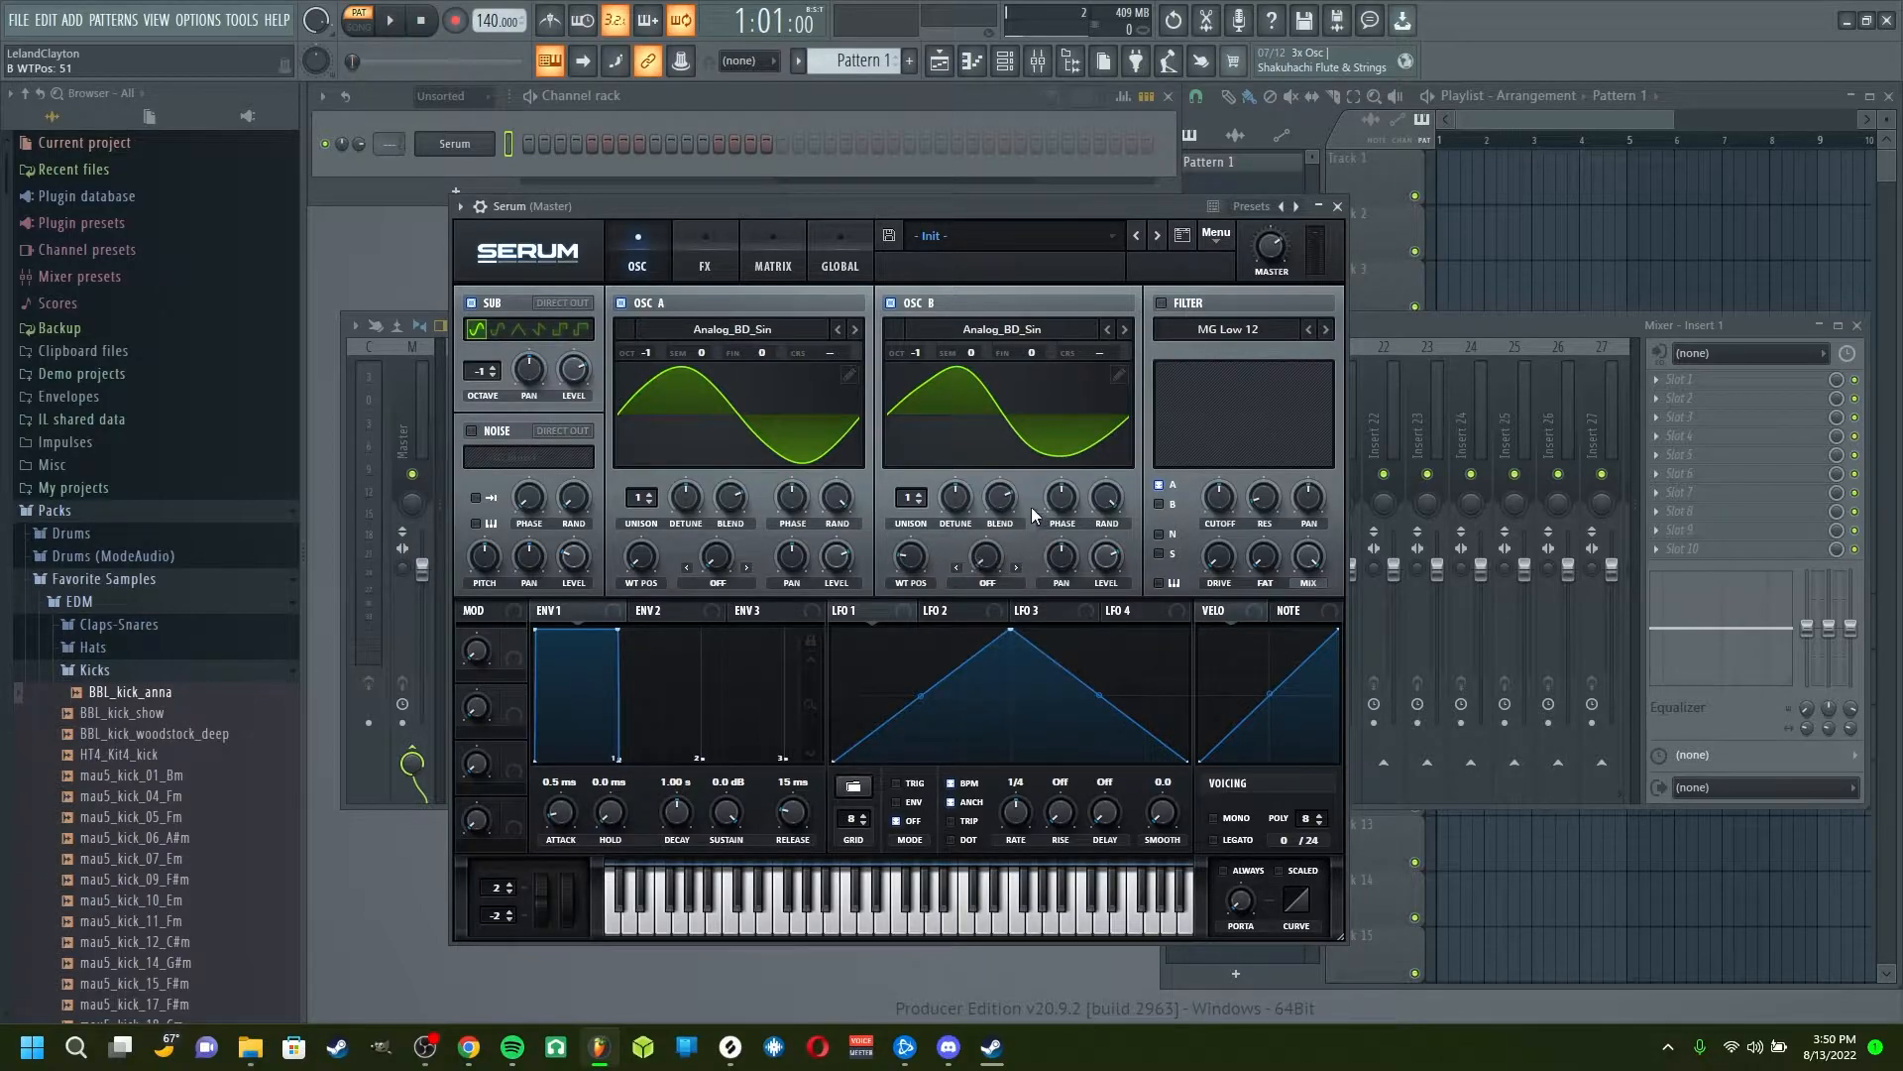
Step: Set Osc B's warp mode to Bend +/- with a warp amount of -50%
click(987, 584)
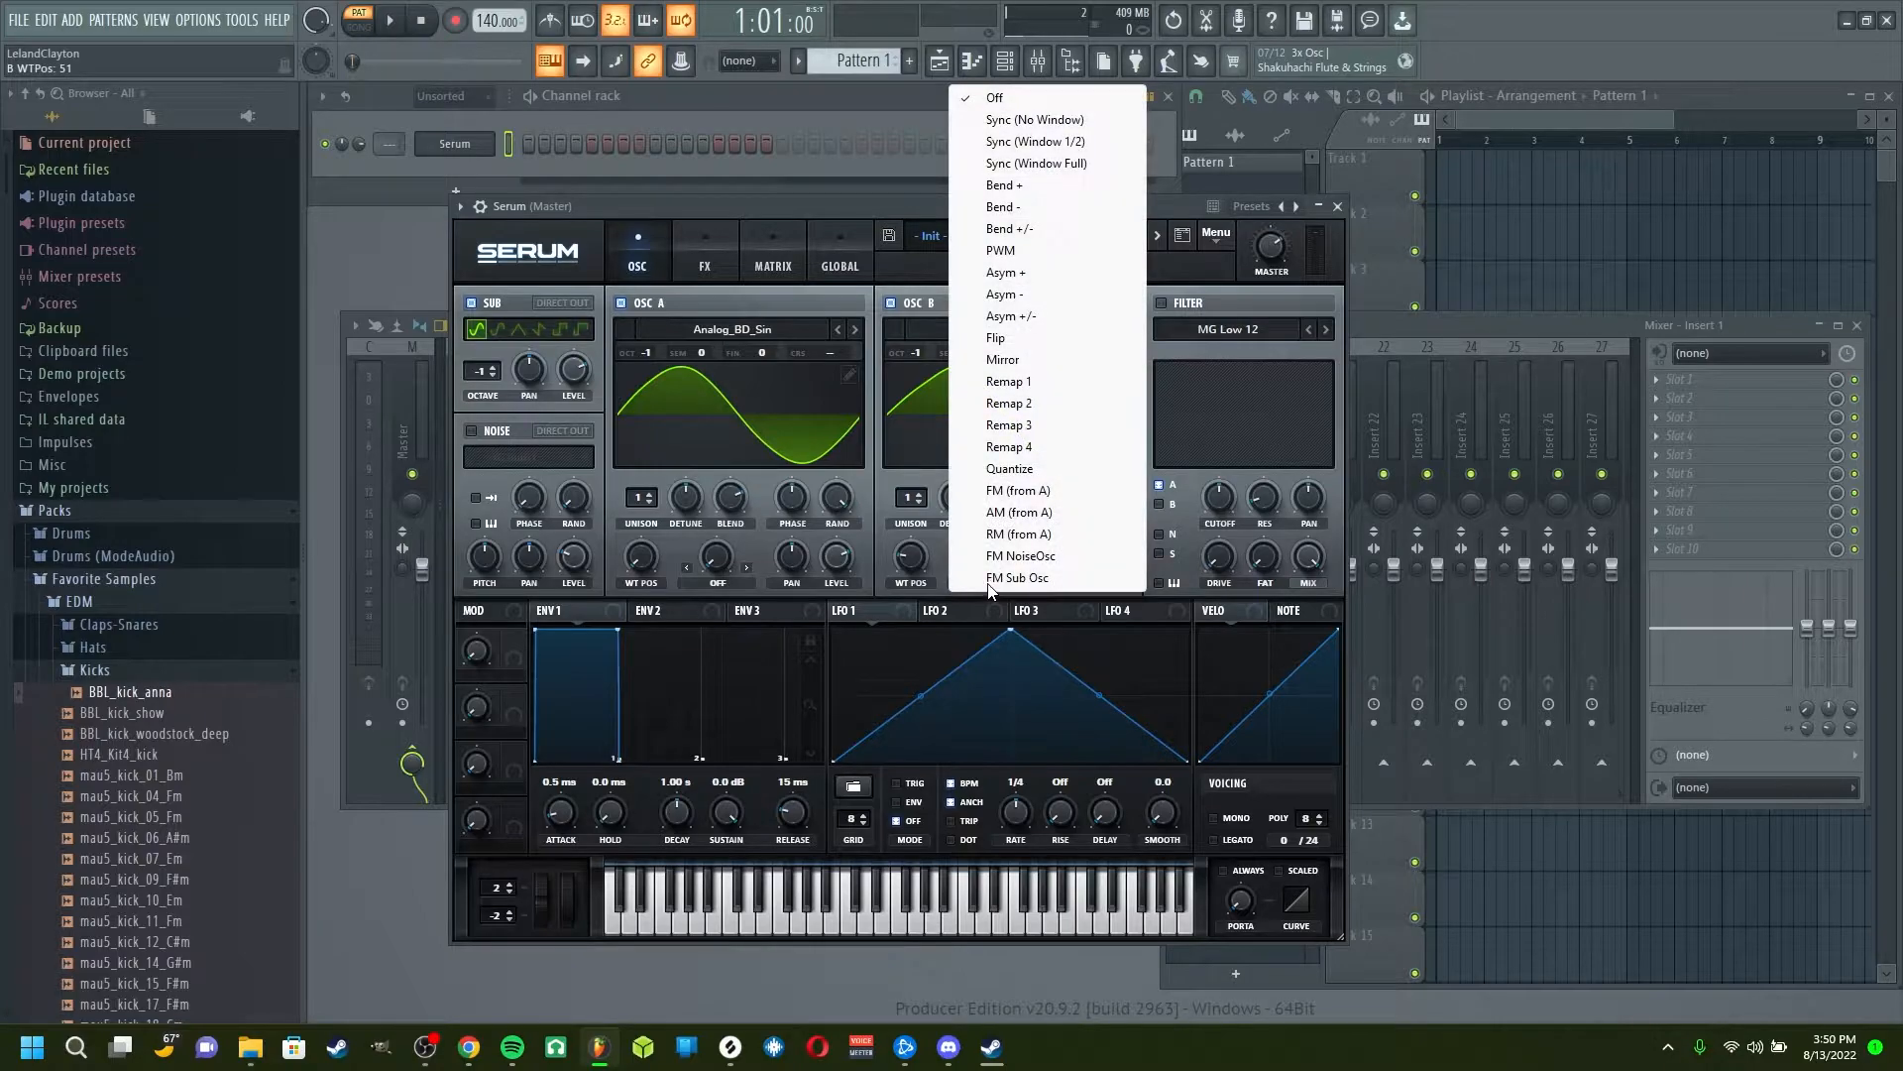
click(1043, 234)
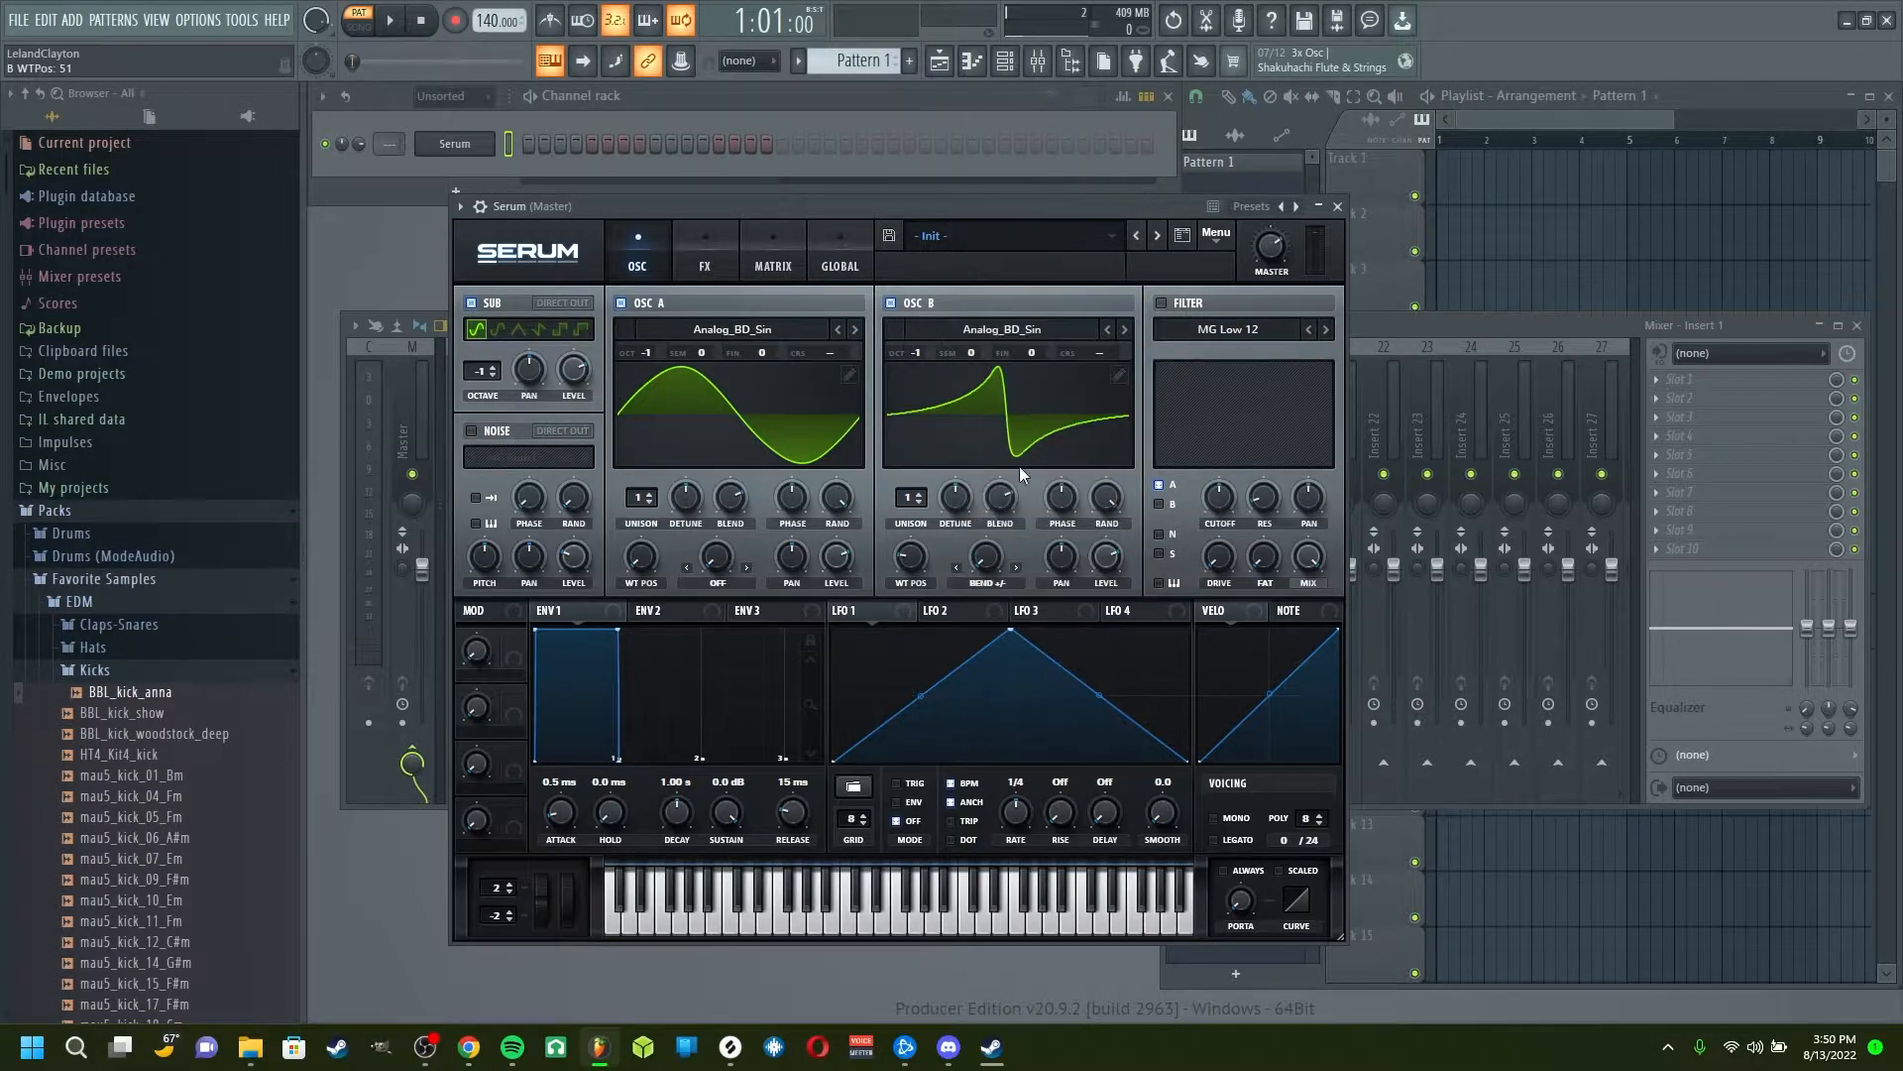
drag(987, 558, 998, 514)
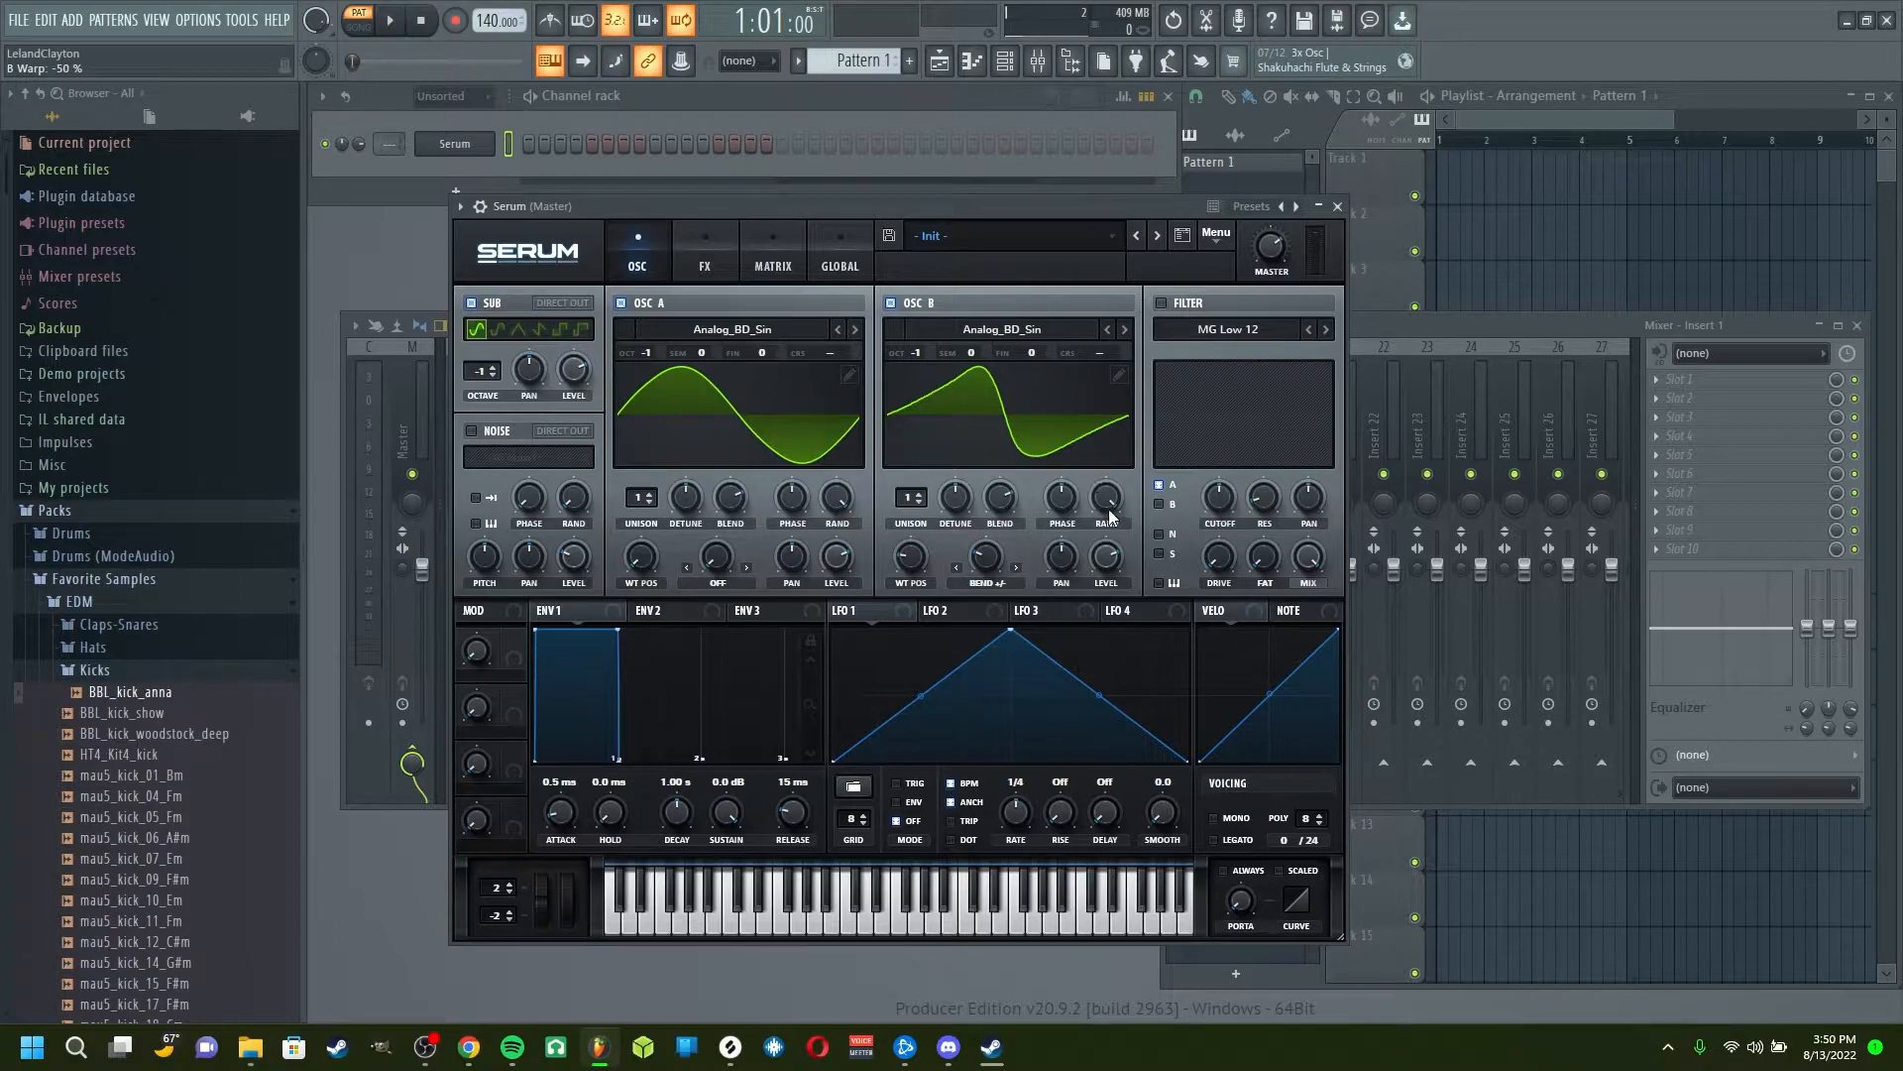
Step: Adjust the start phases by lowering Osc B's phase, setting its random phase to 26%, and reducing Osc A's random phase
mouse_move(1062, 510)
mouse_down()
mouse_move(1055, 528)
mouse_move(1105, 506)
mouse_move(1067, 605)
mouse_up()
drag(1103, 496, 1100, 506)
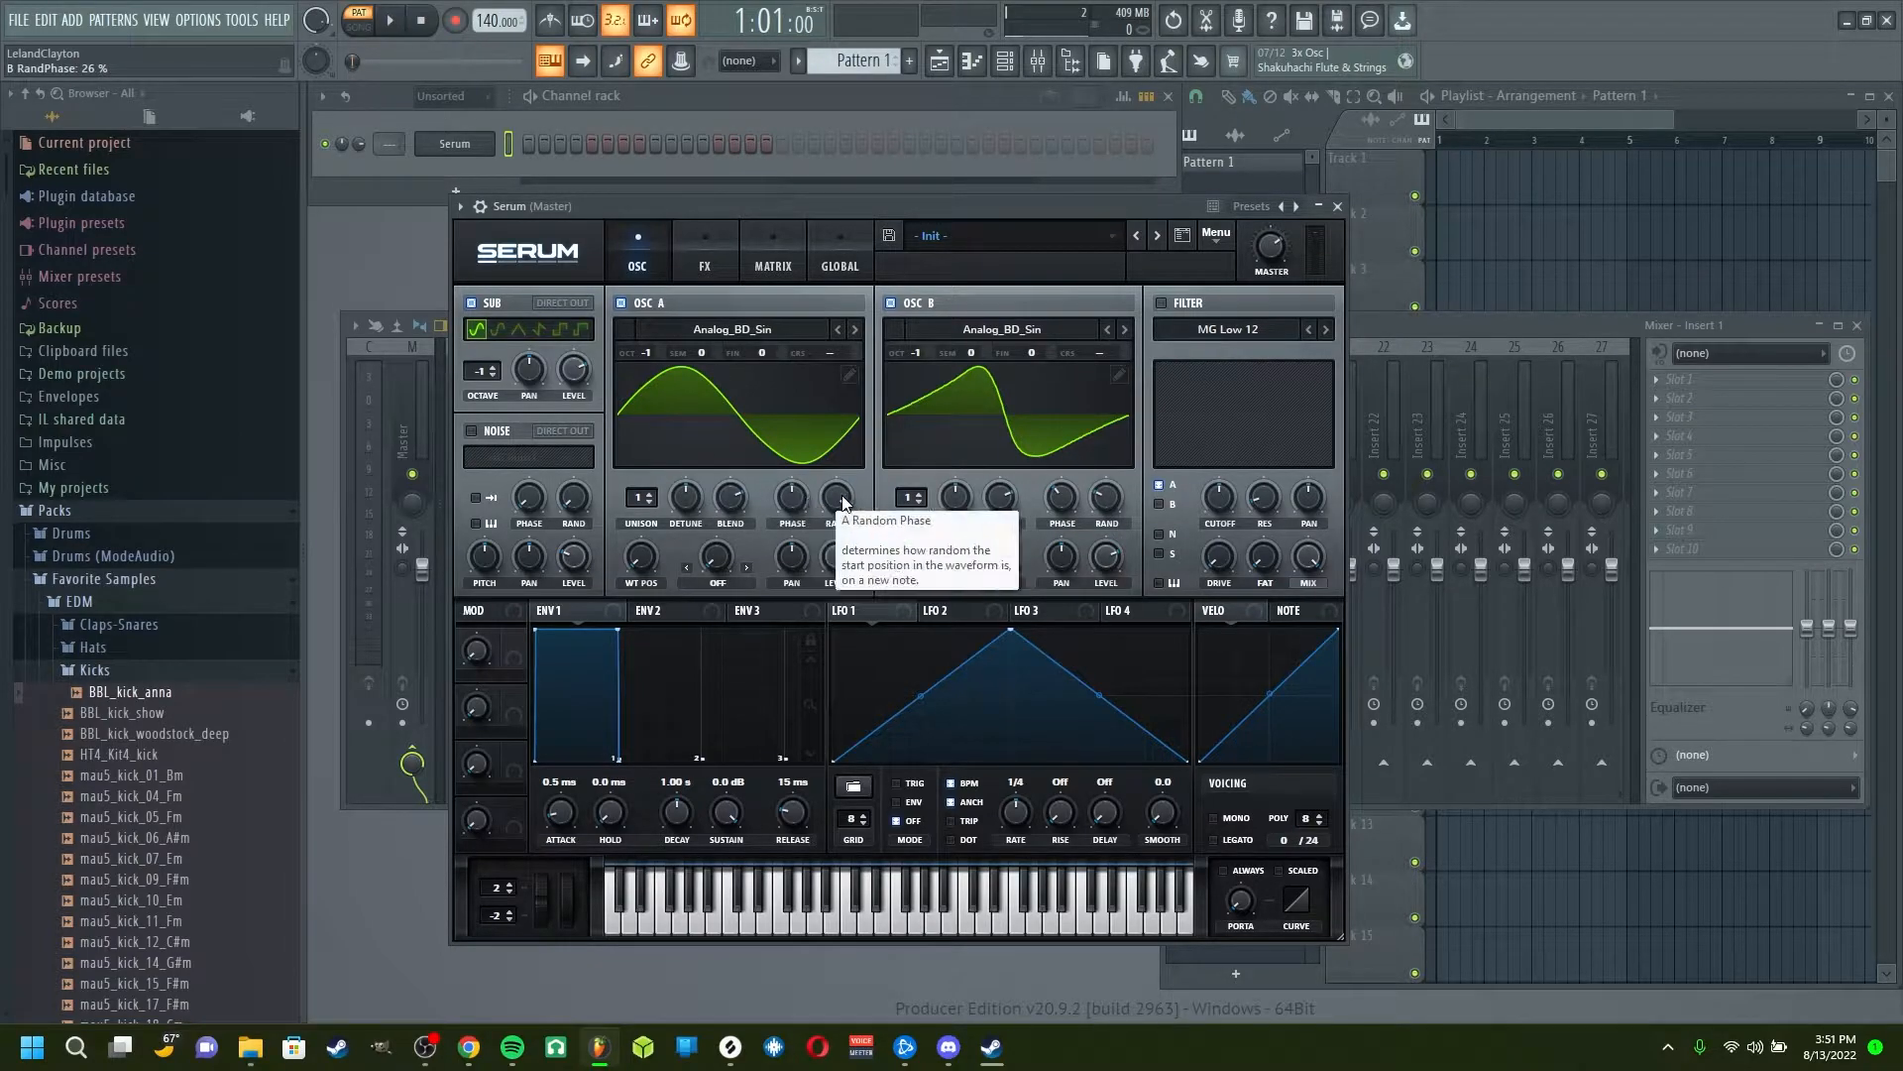
mouse_move(841, 498)
mouse_down()
mouse_move(836, 530)
mouse_move(799, 499)
mouse_move(792, 542)
mouse_up()
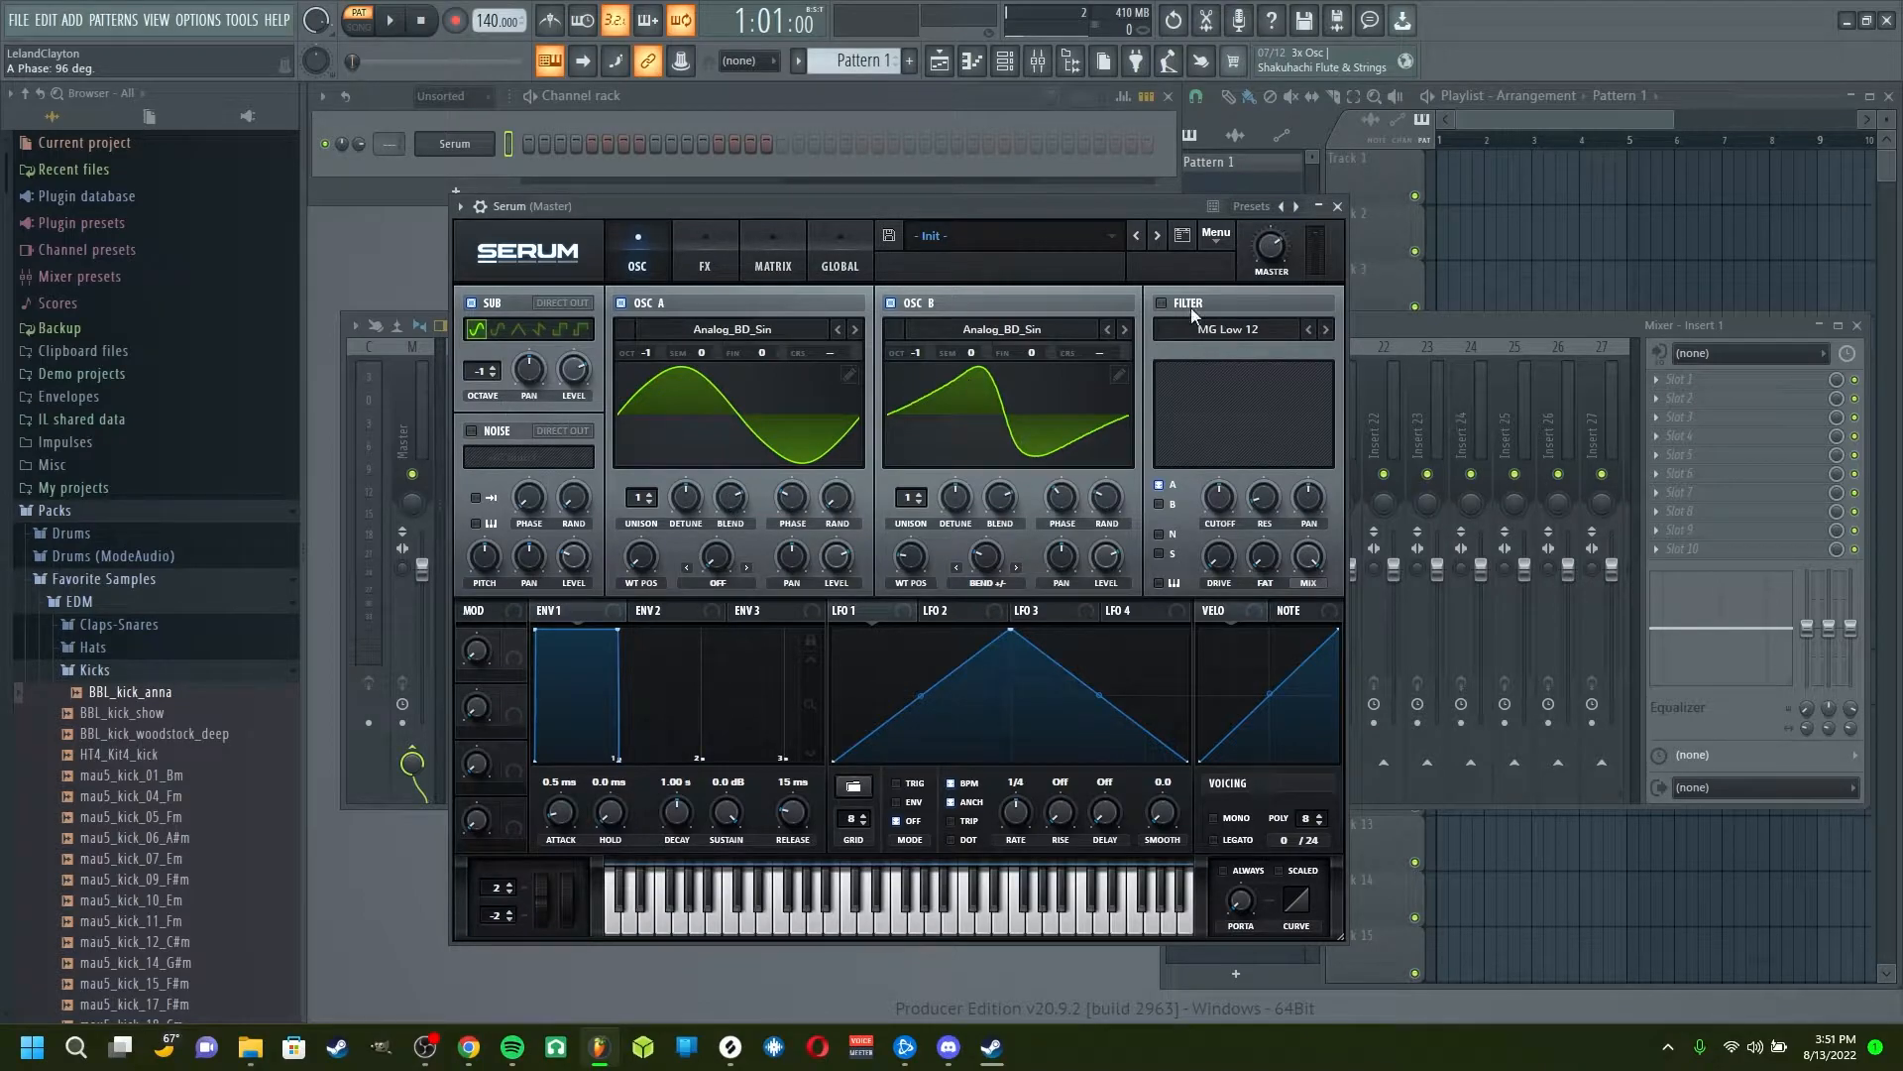
Step: Enable an MG Low 24 filter on Osc A, Osc B and the sub, with the cutoff at 7810 Hz
click(1159, 505)
click(1161, 304)
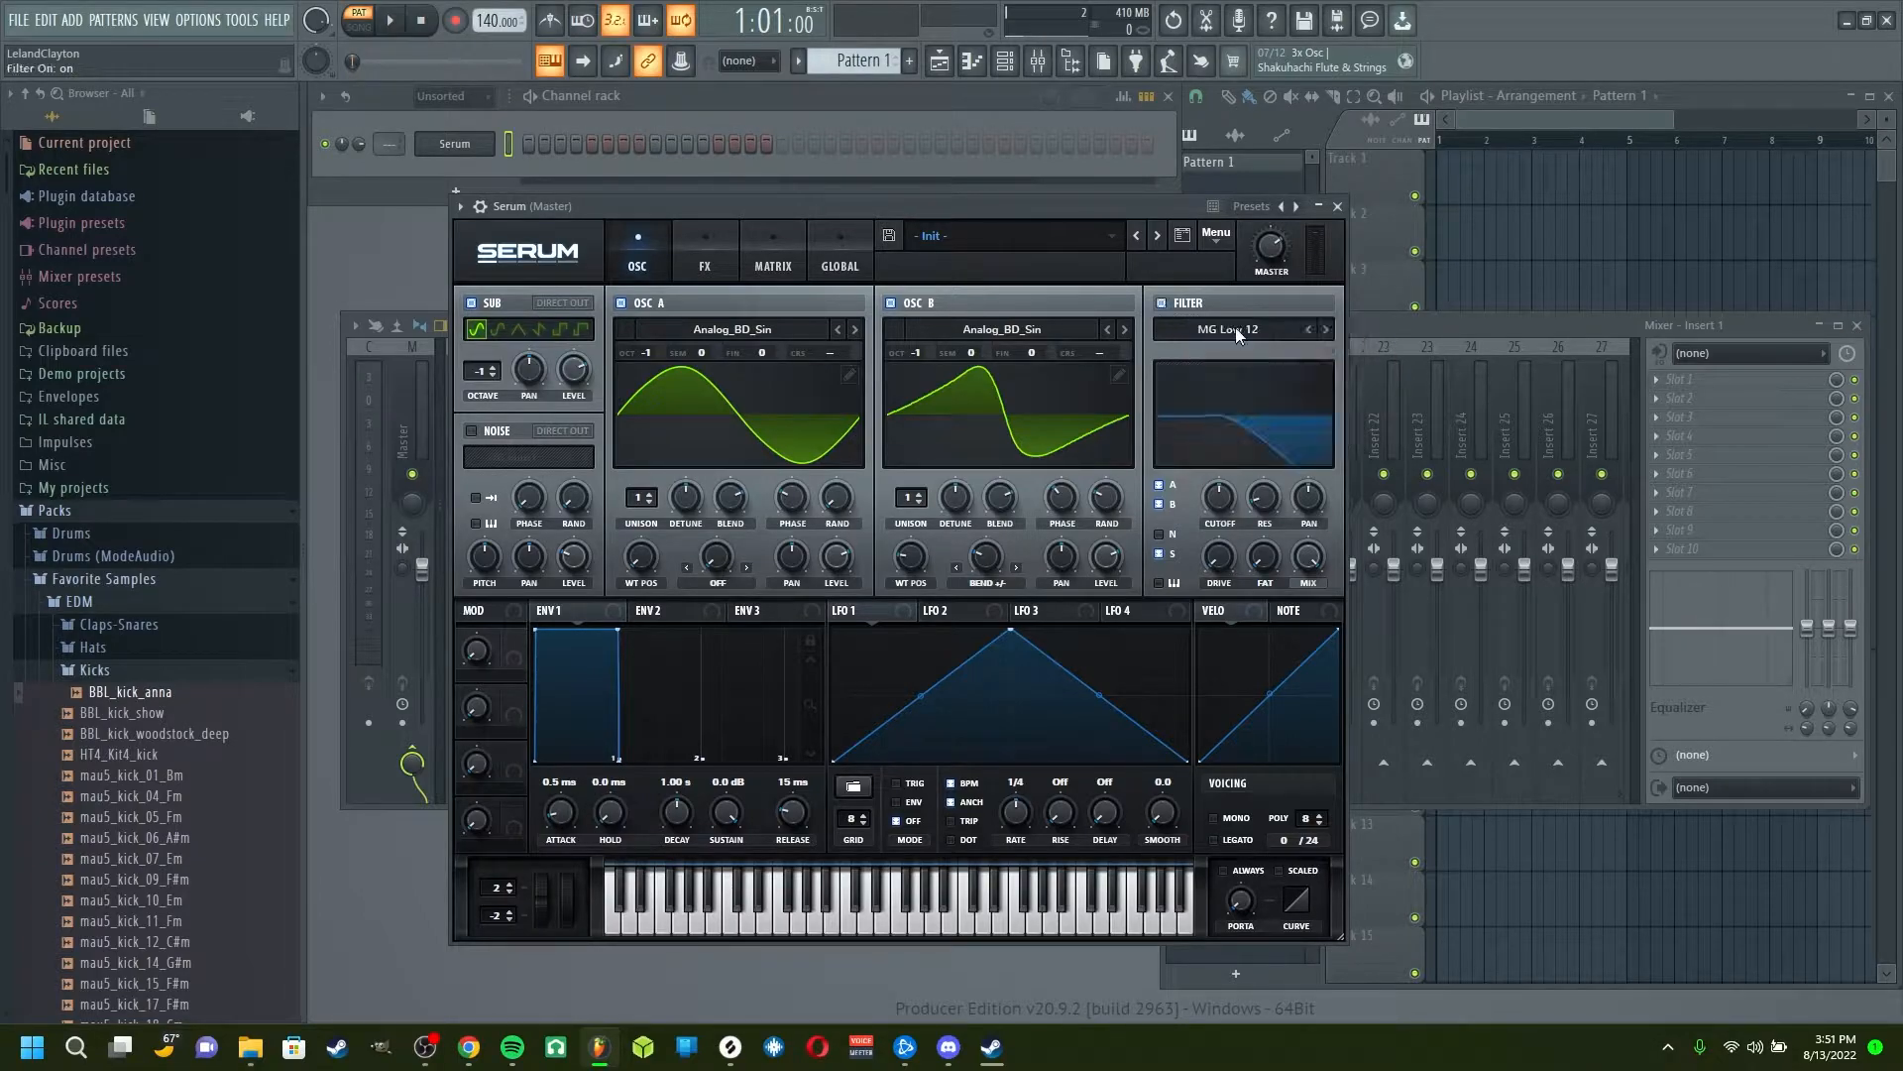
click(1236, 329)
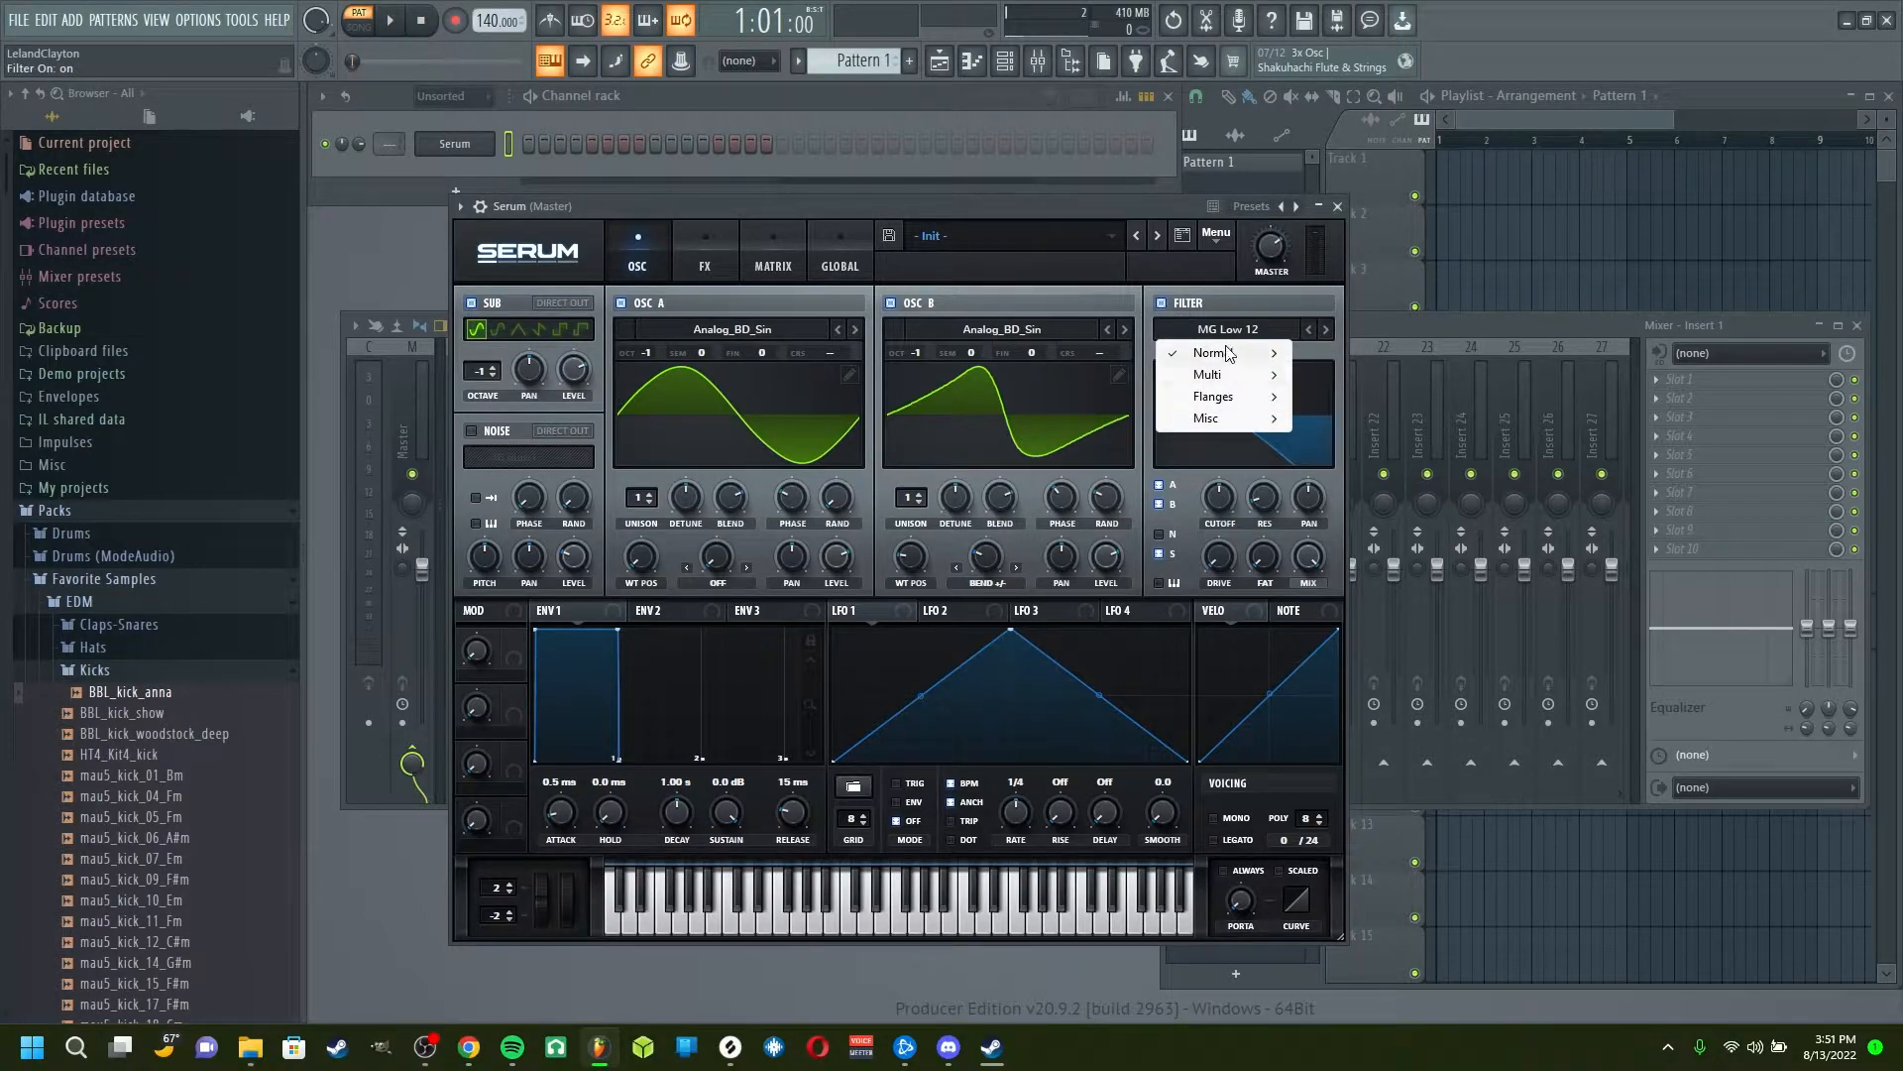
mouse_move(1228, 349)
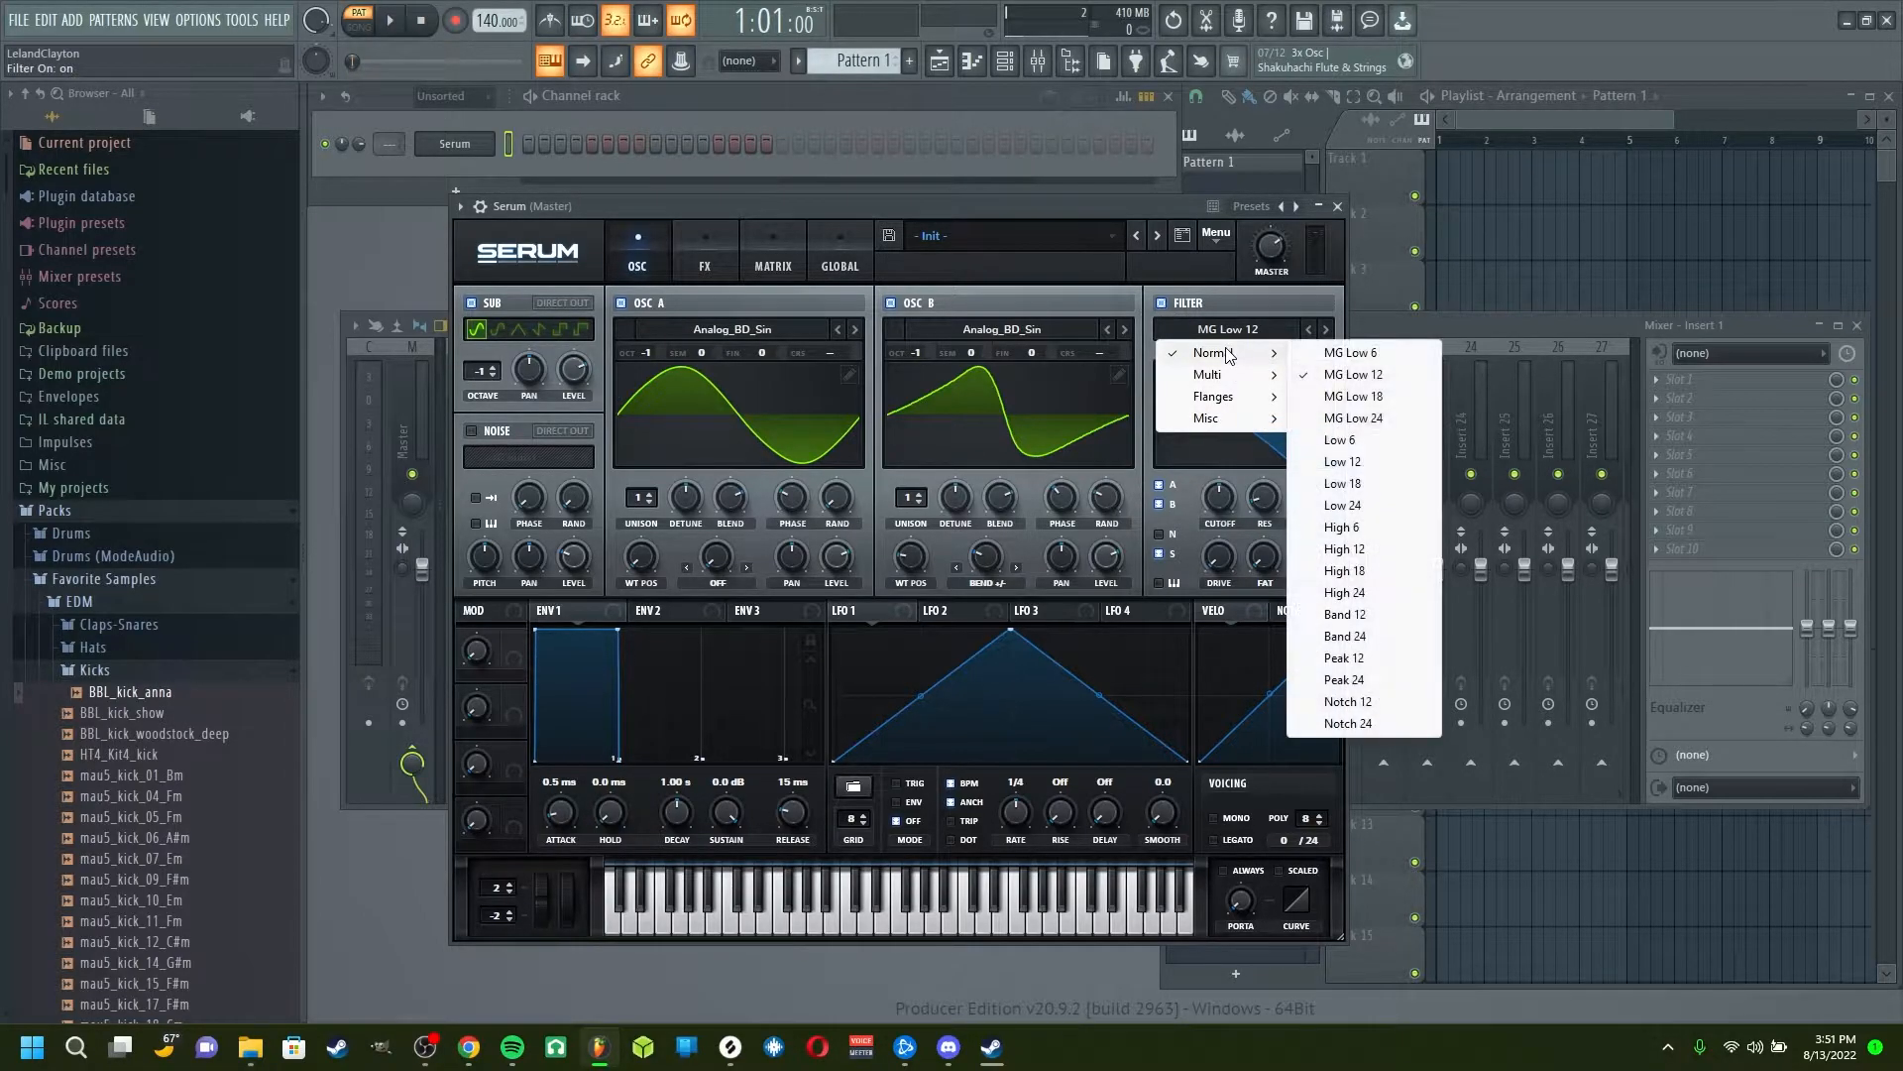
click(1376, 420)
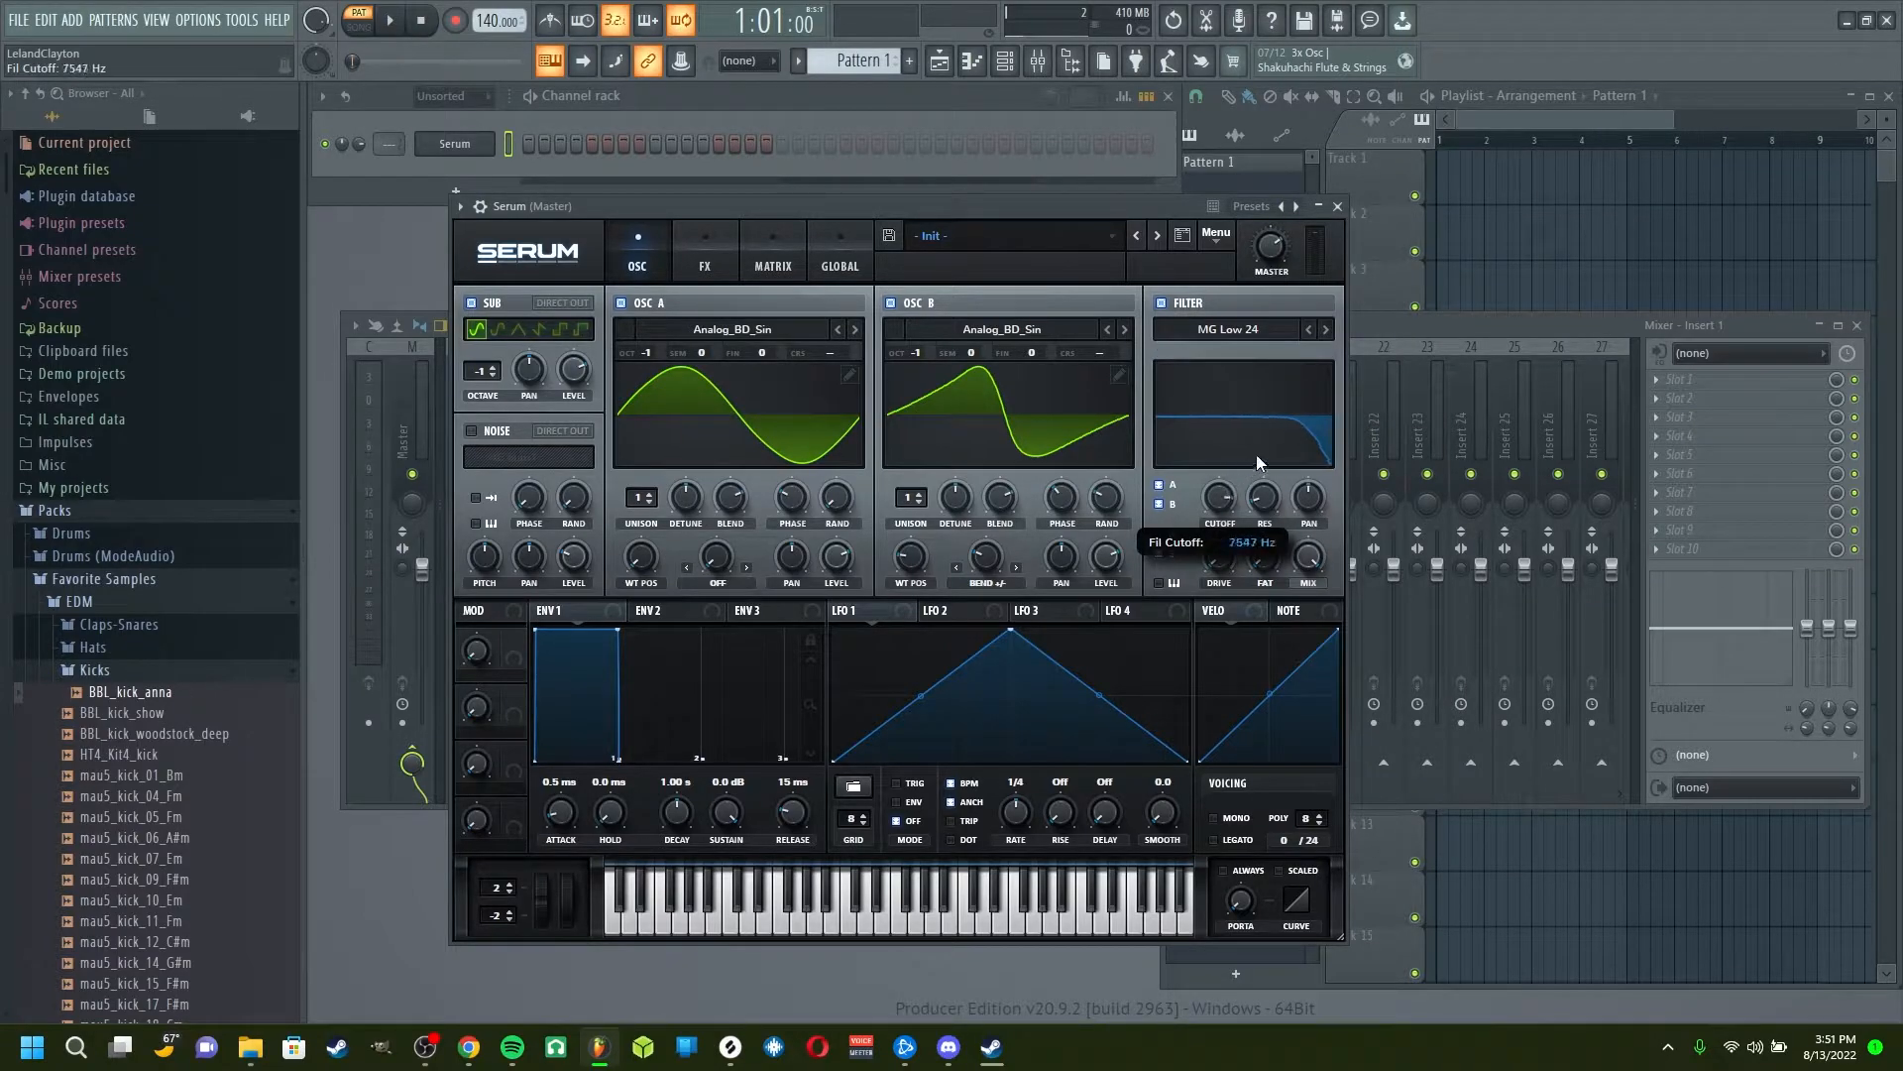
scroll(1257, 454, up, 1)
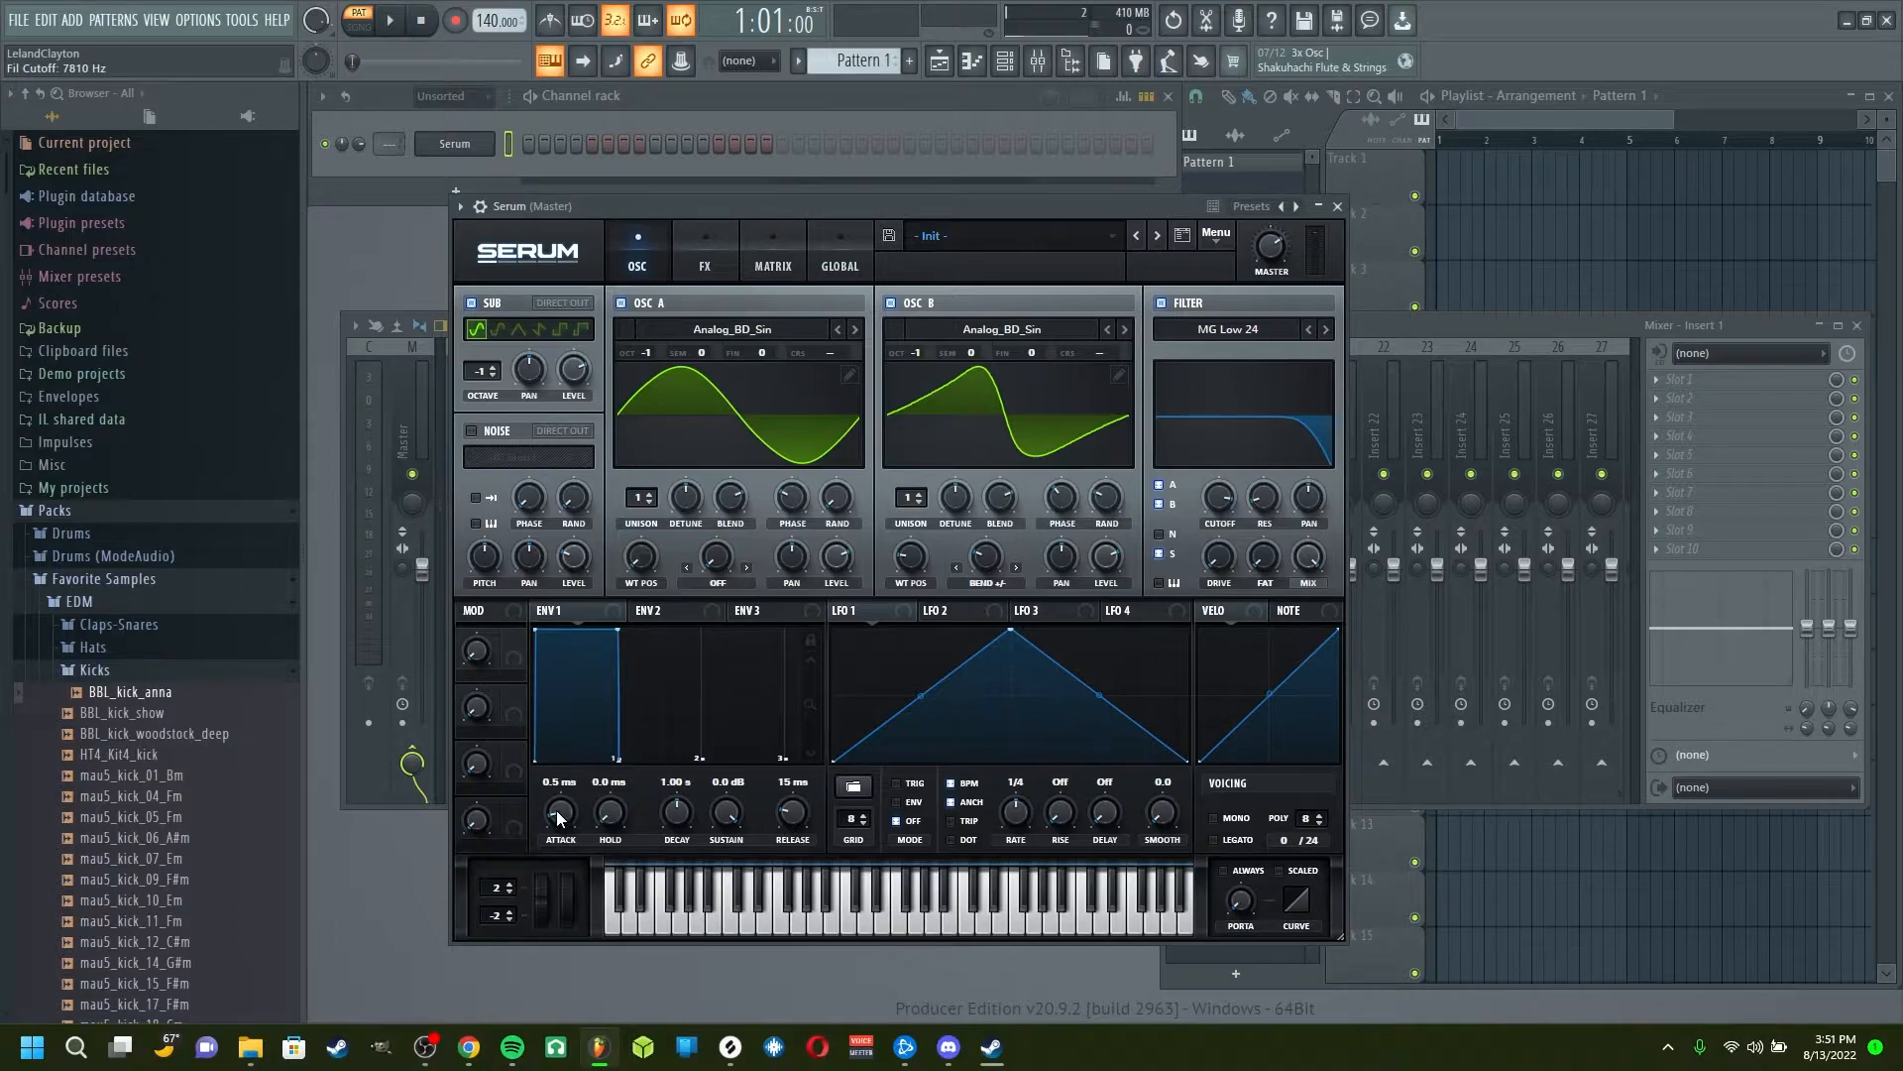
Step: Set Env 1's attack to 5.4 ms and release to 34 ms, and audition the patch with several notes
drag(568, 819, 573, 813)
drag(802, 815, 801, 810)
click(632, 926)
click(700, 922)
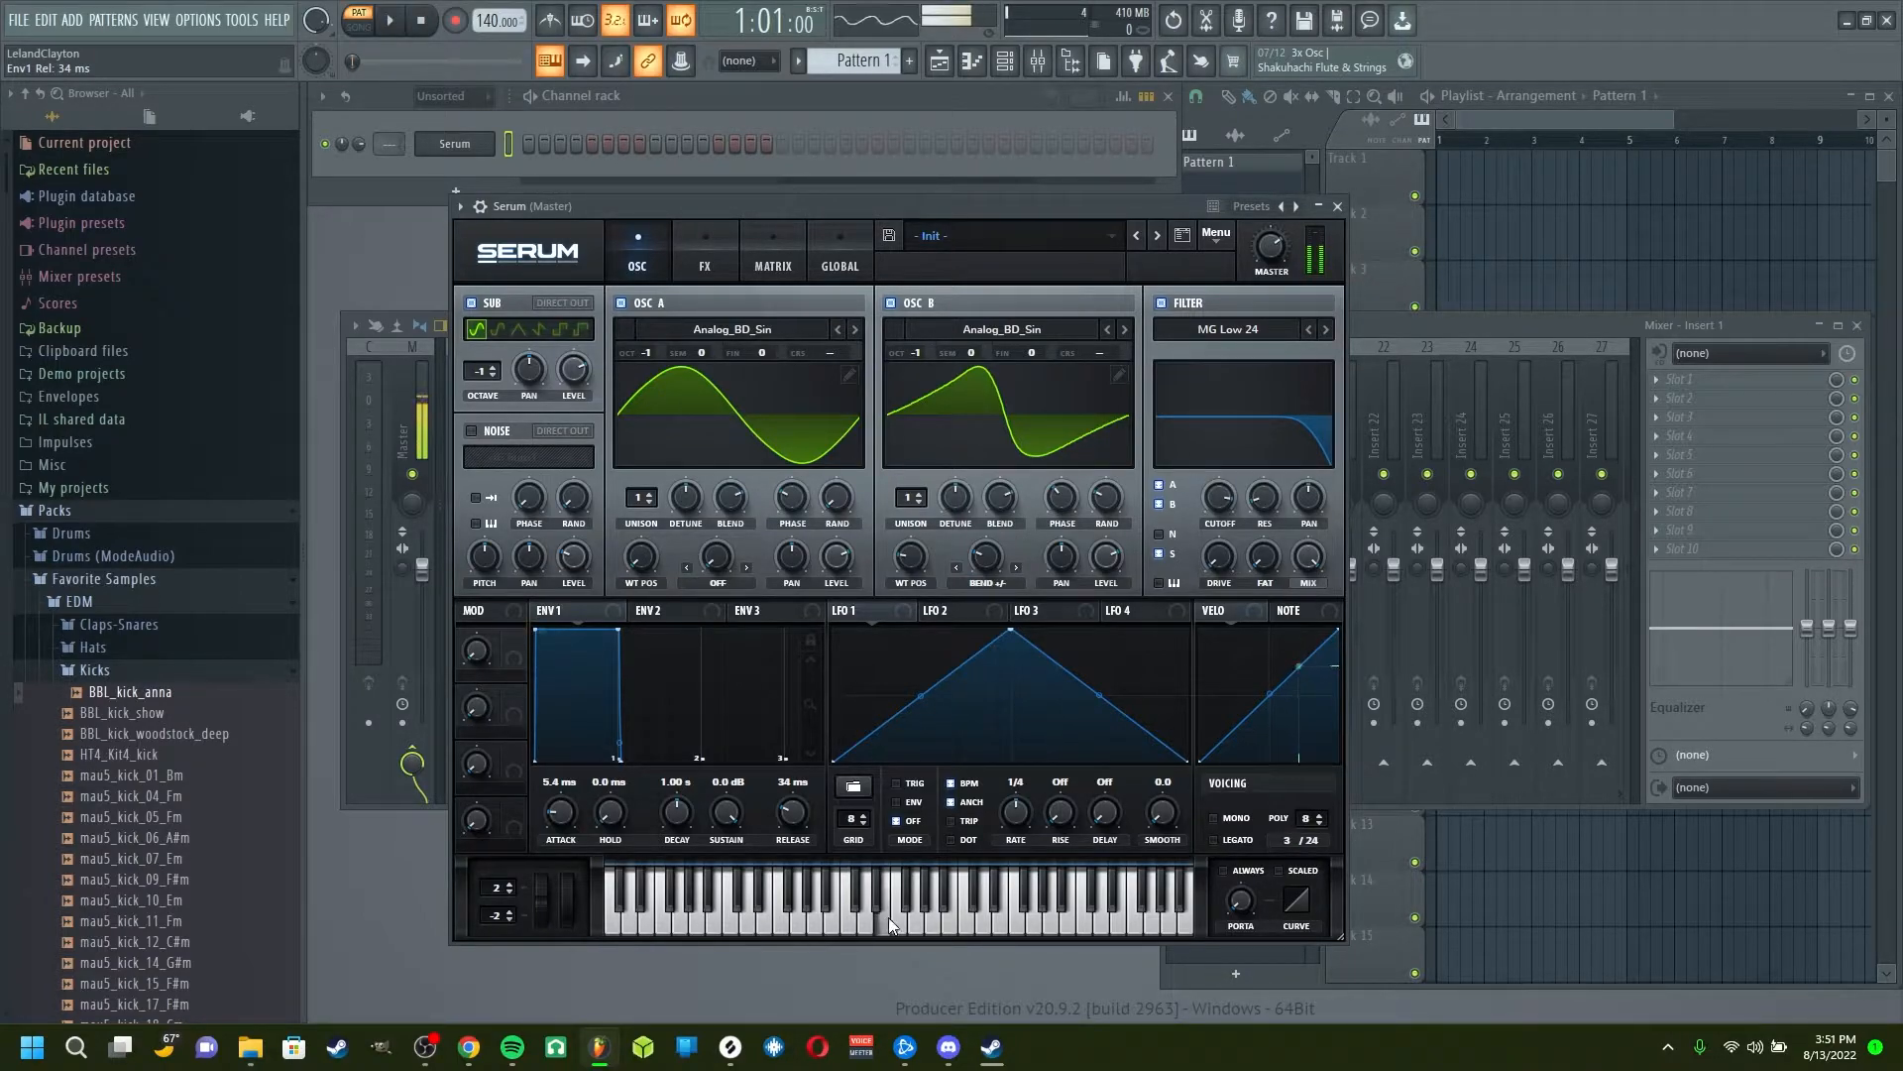
click(770, 930)
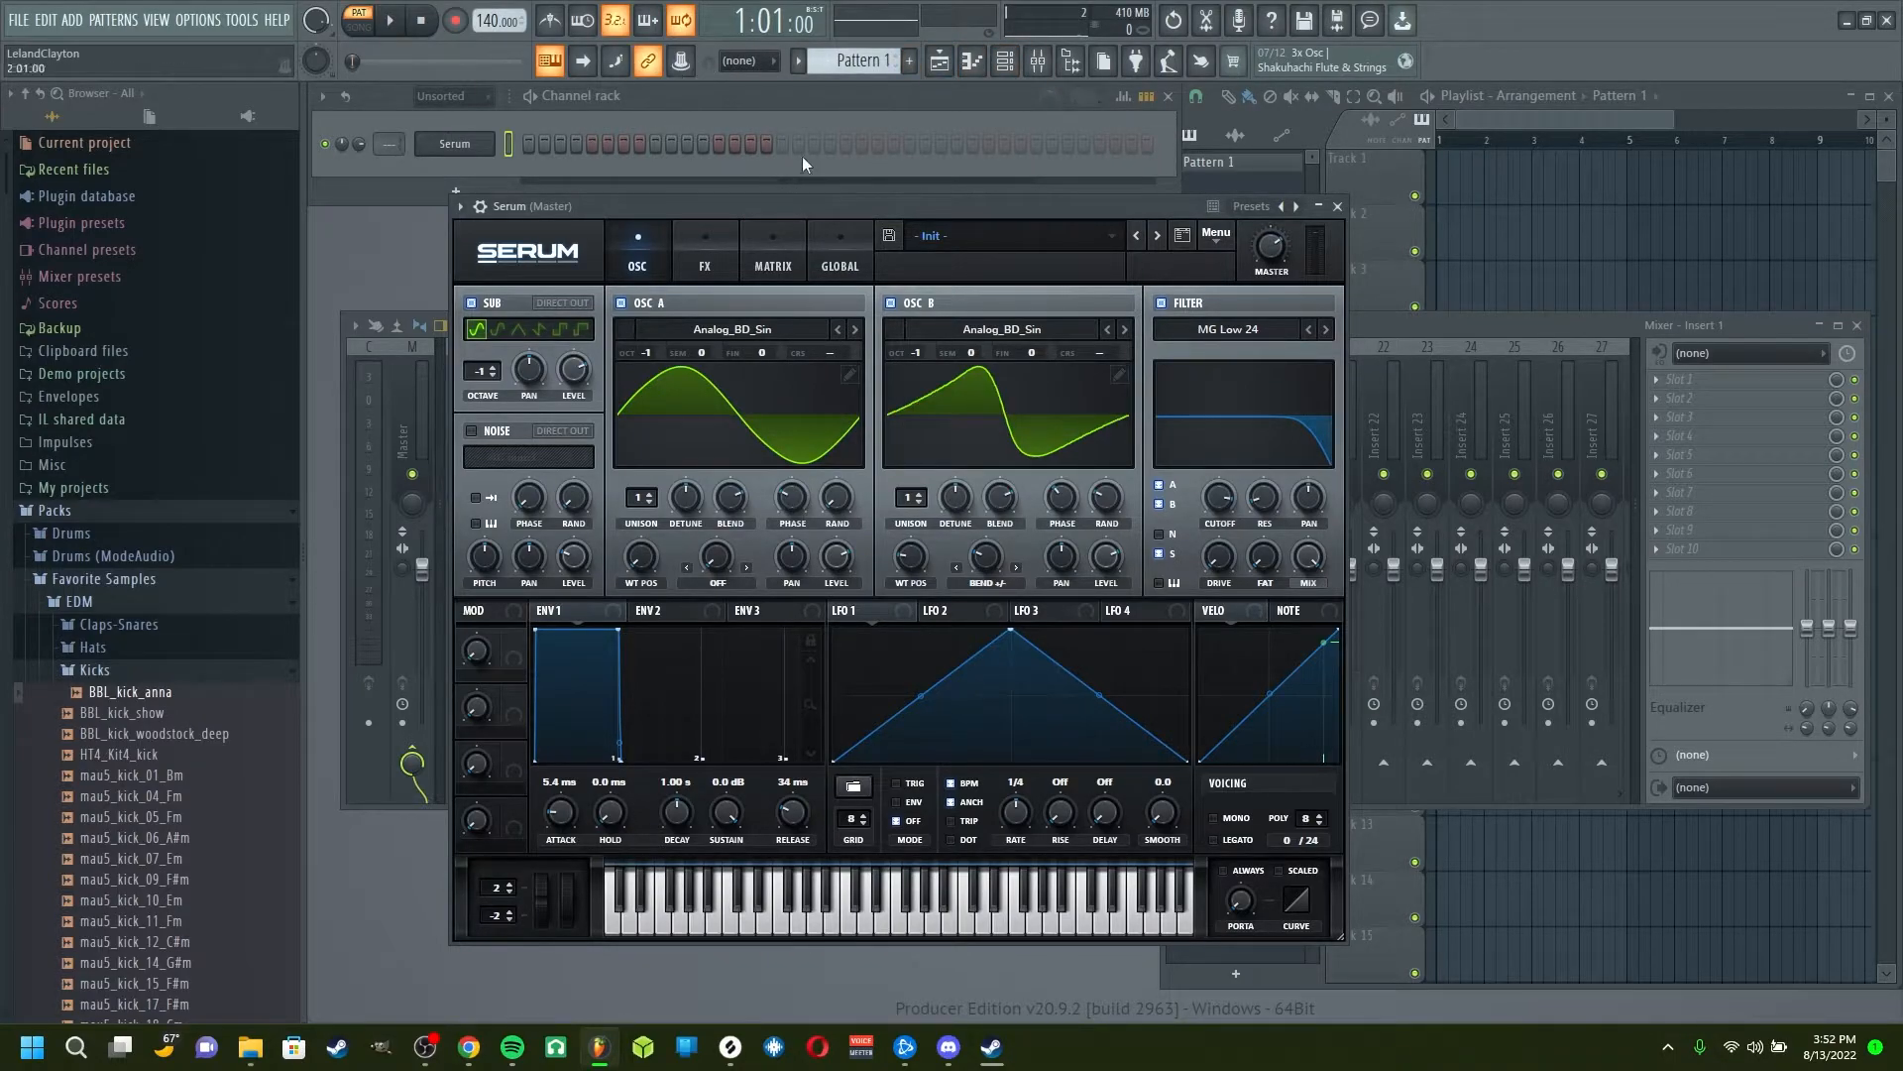
Step: Close the Serum window and route the Serum channel to mixer track 1
click(1337, 207)
right_click(468, 145)
click(448, 150)
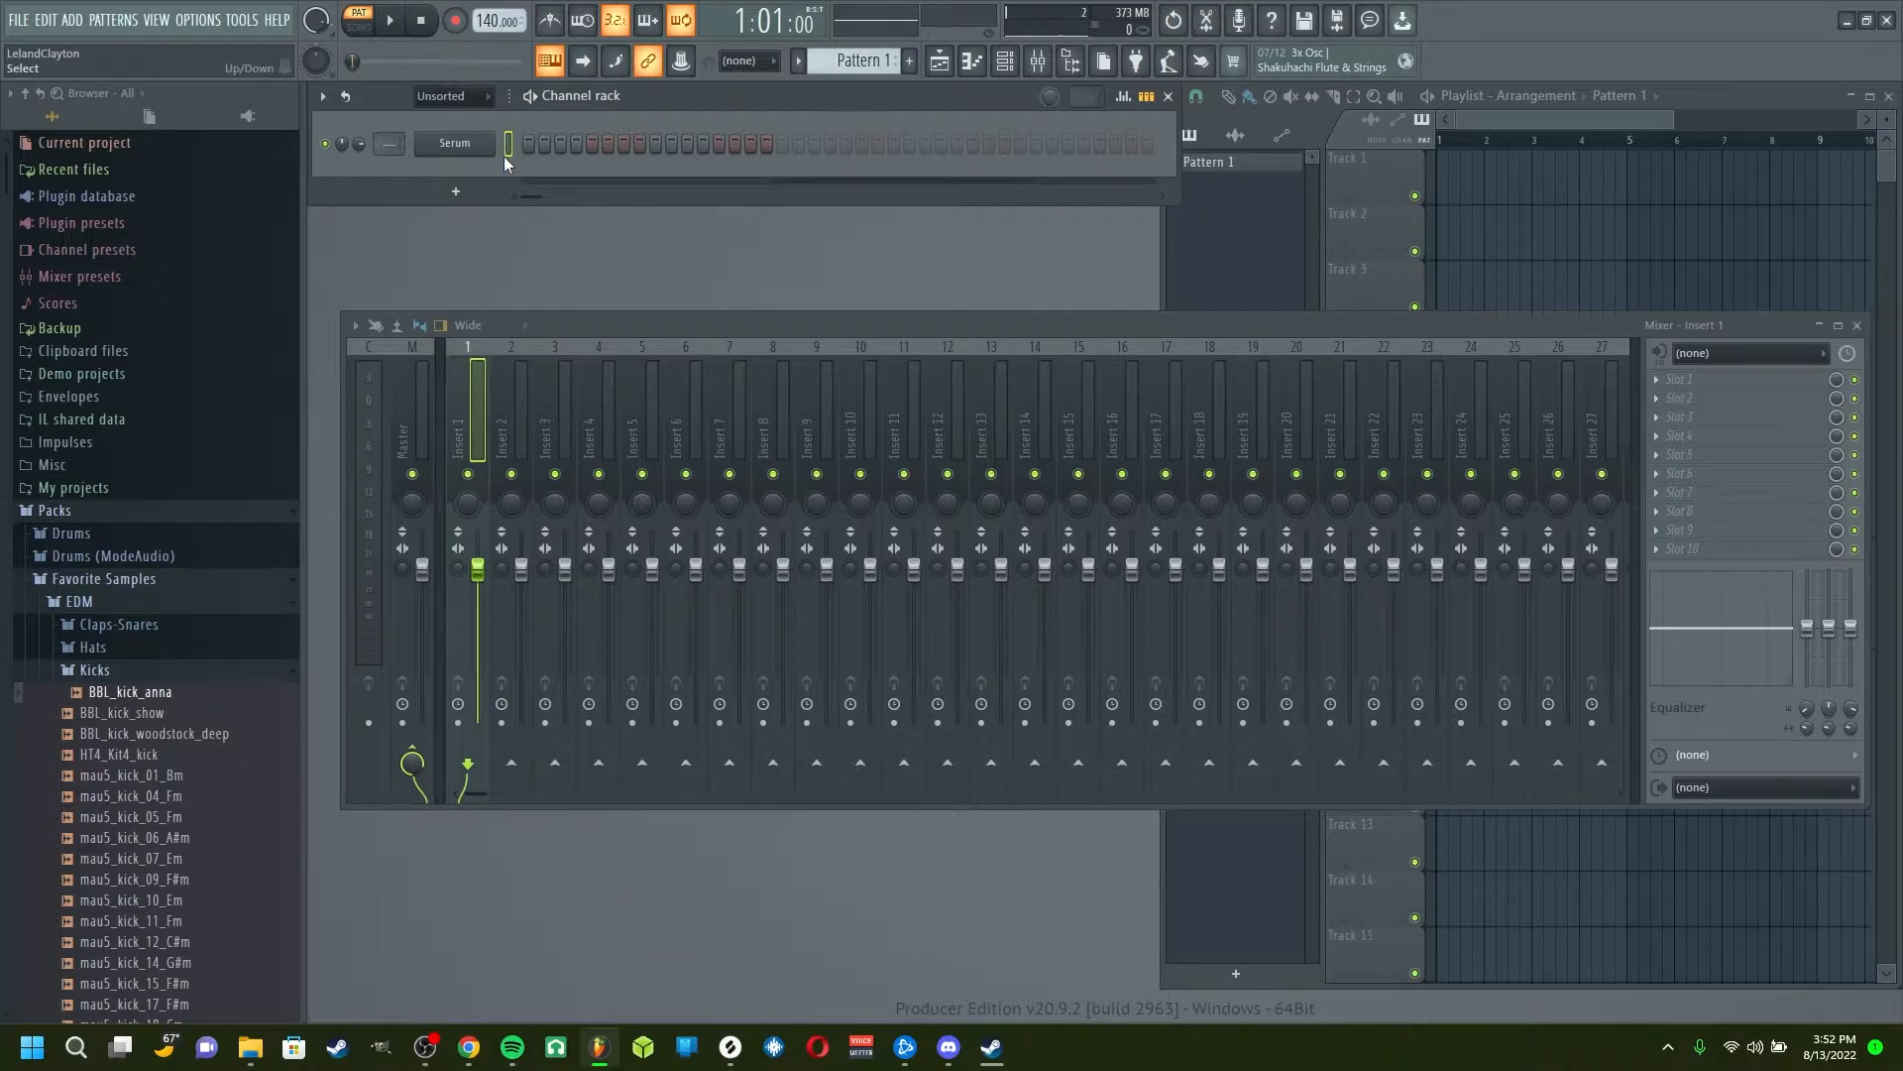
key(ctrl+l)
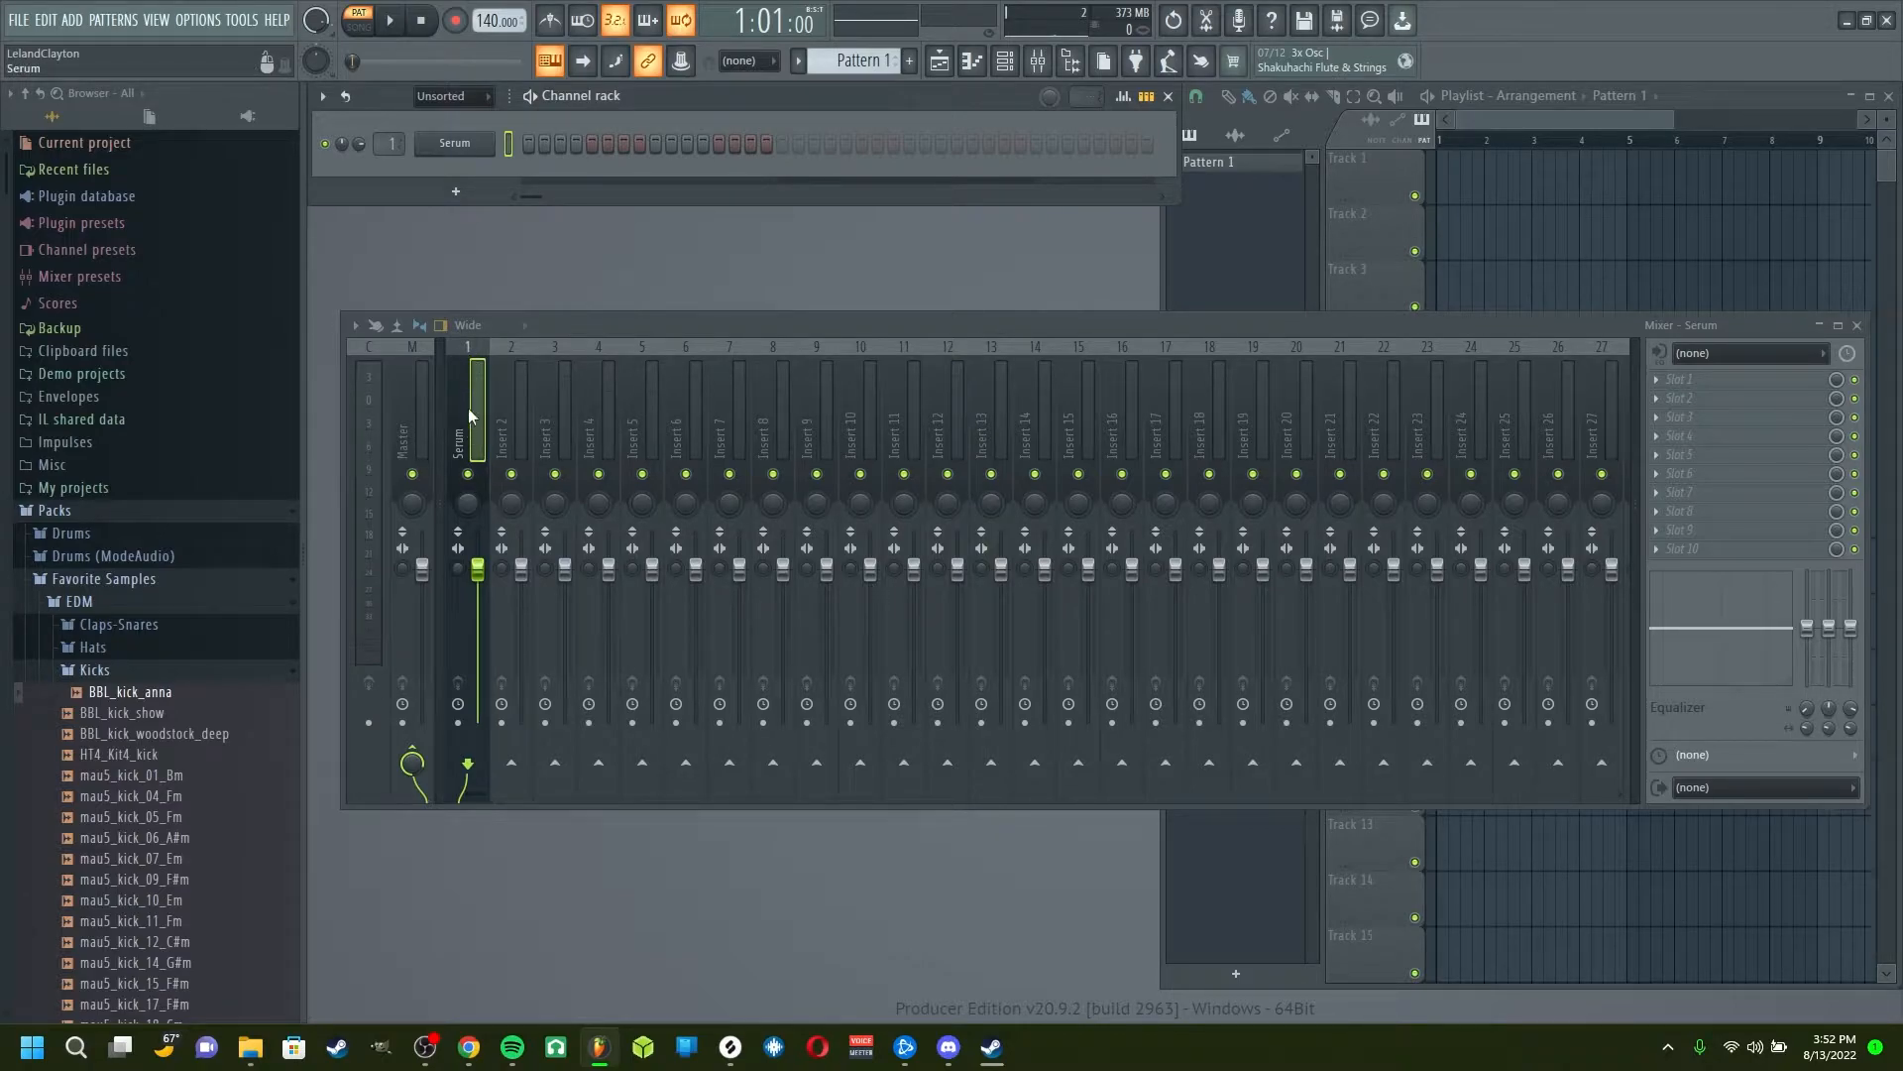
Step: Display all channels in the channel rack and delete the unused Sampler channel
click(456, 97)
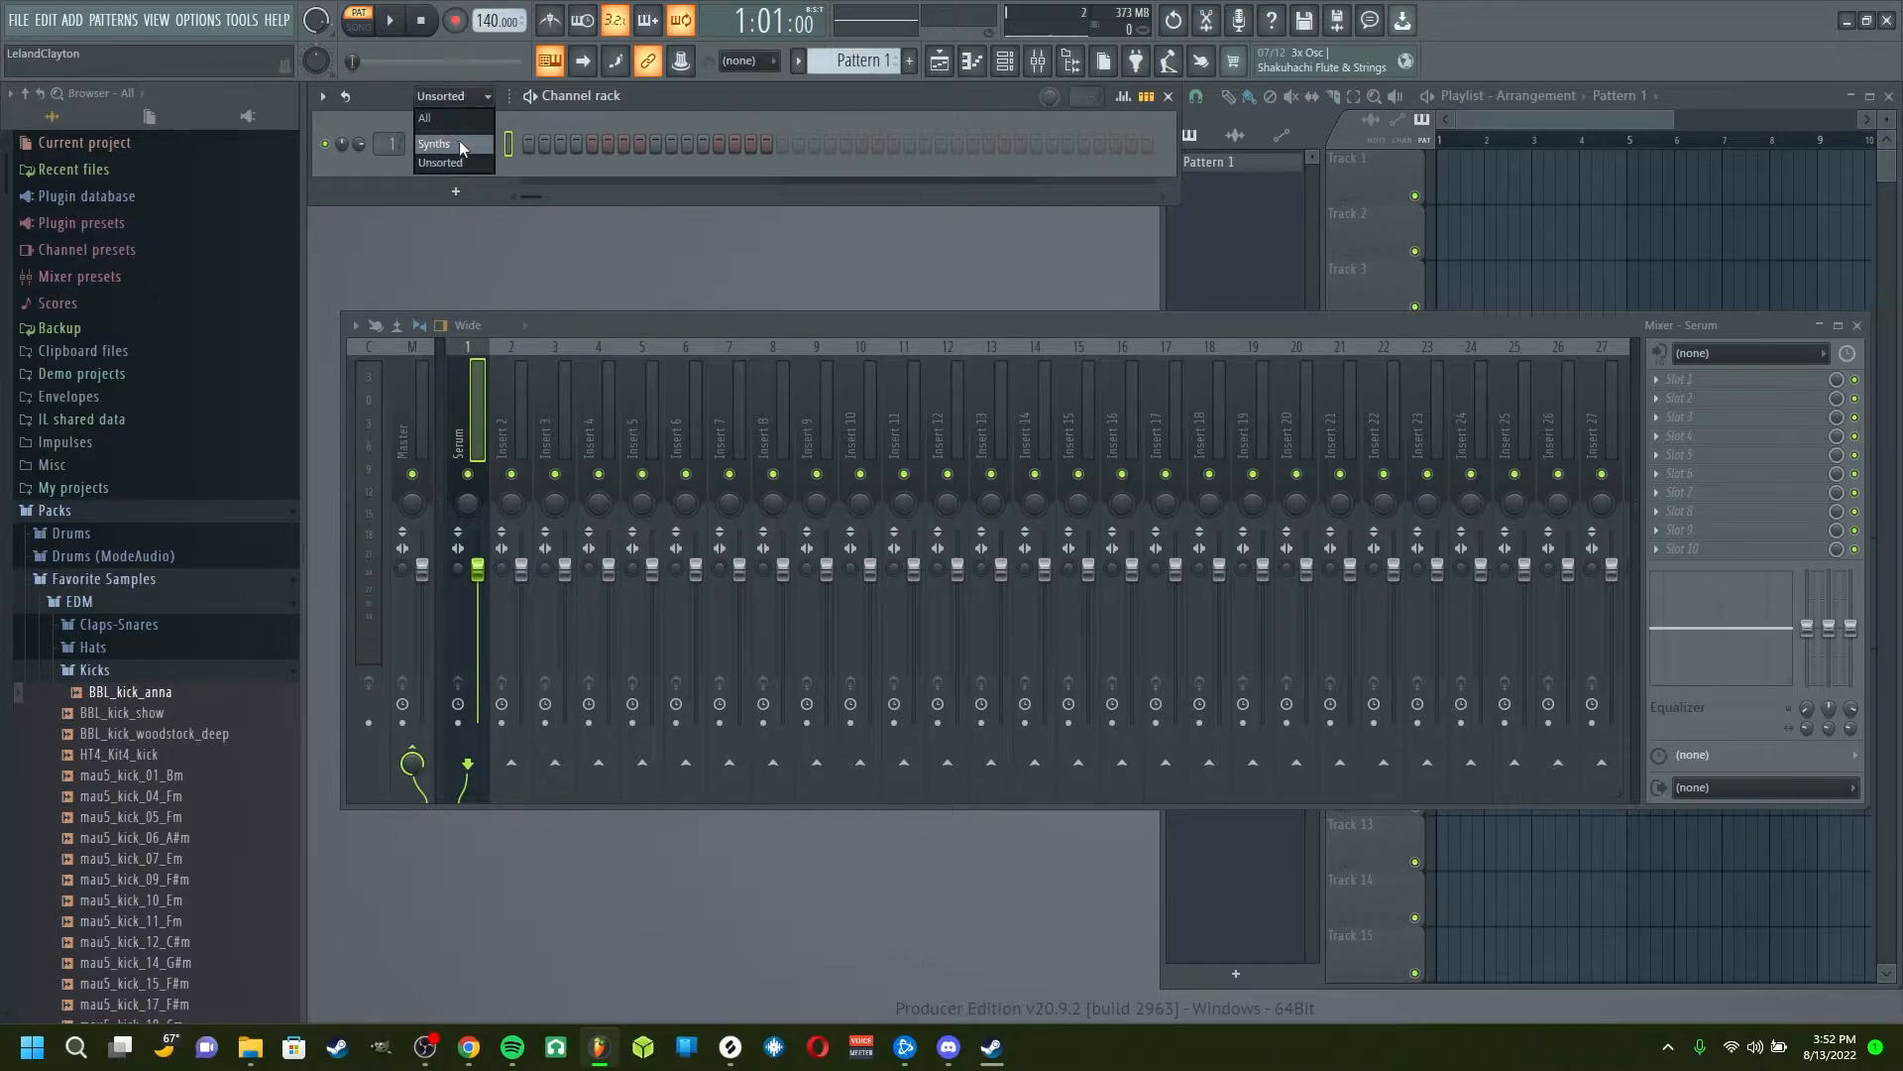
click(448, 141)
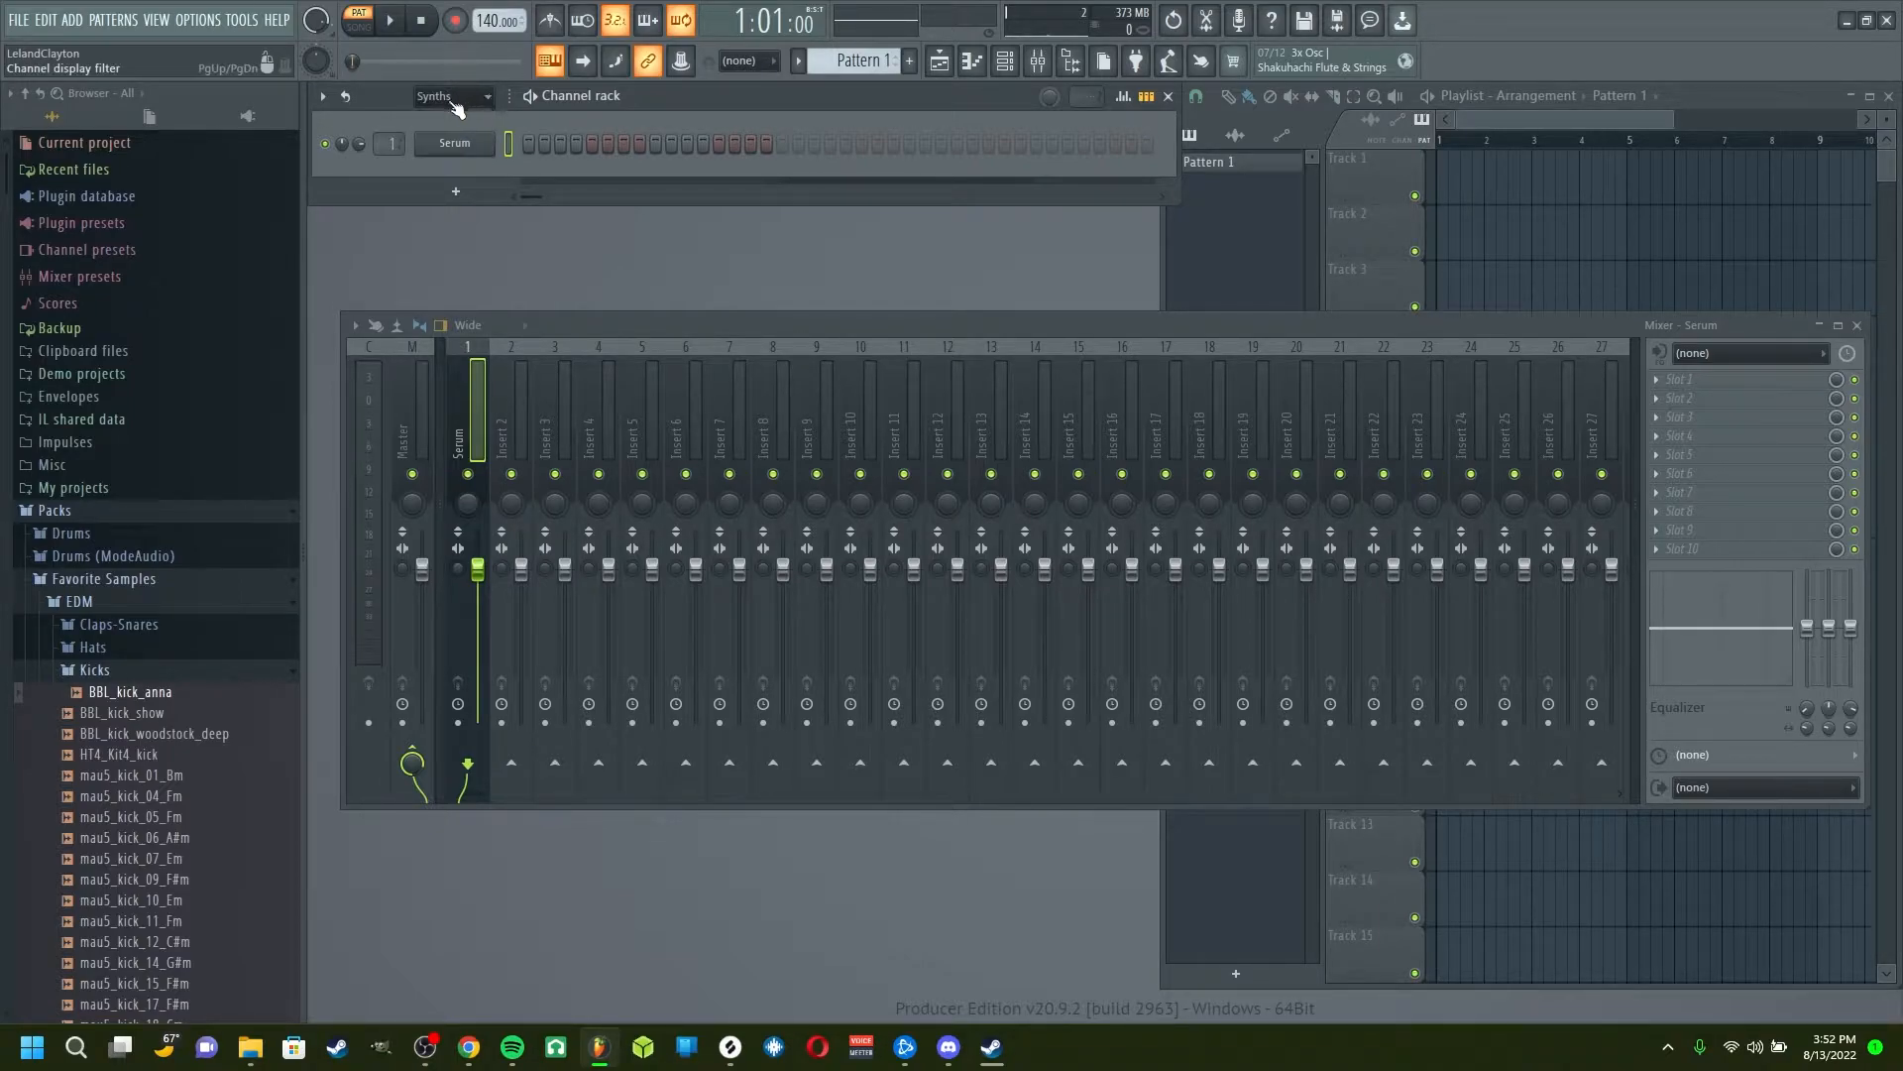
click(454, 94)
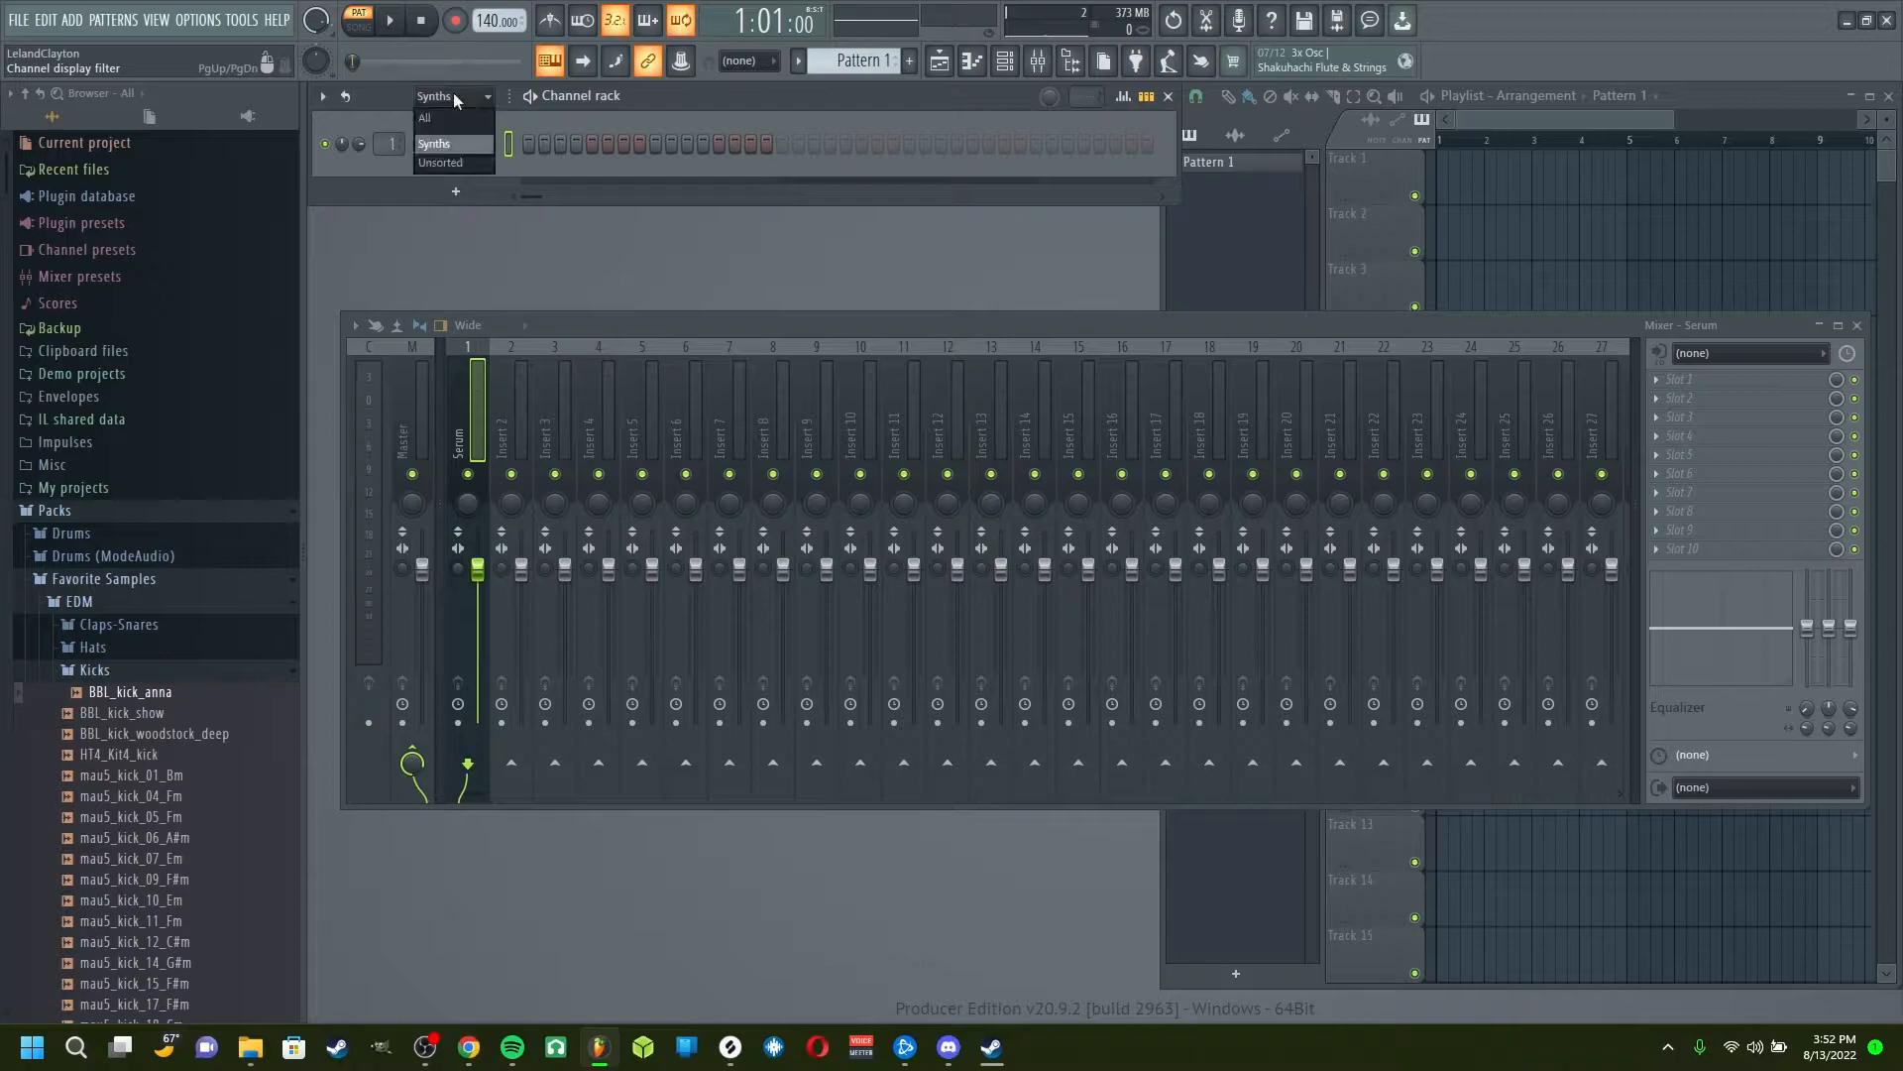
click(449, 117)
right_click(472, 146)
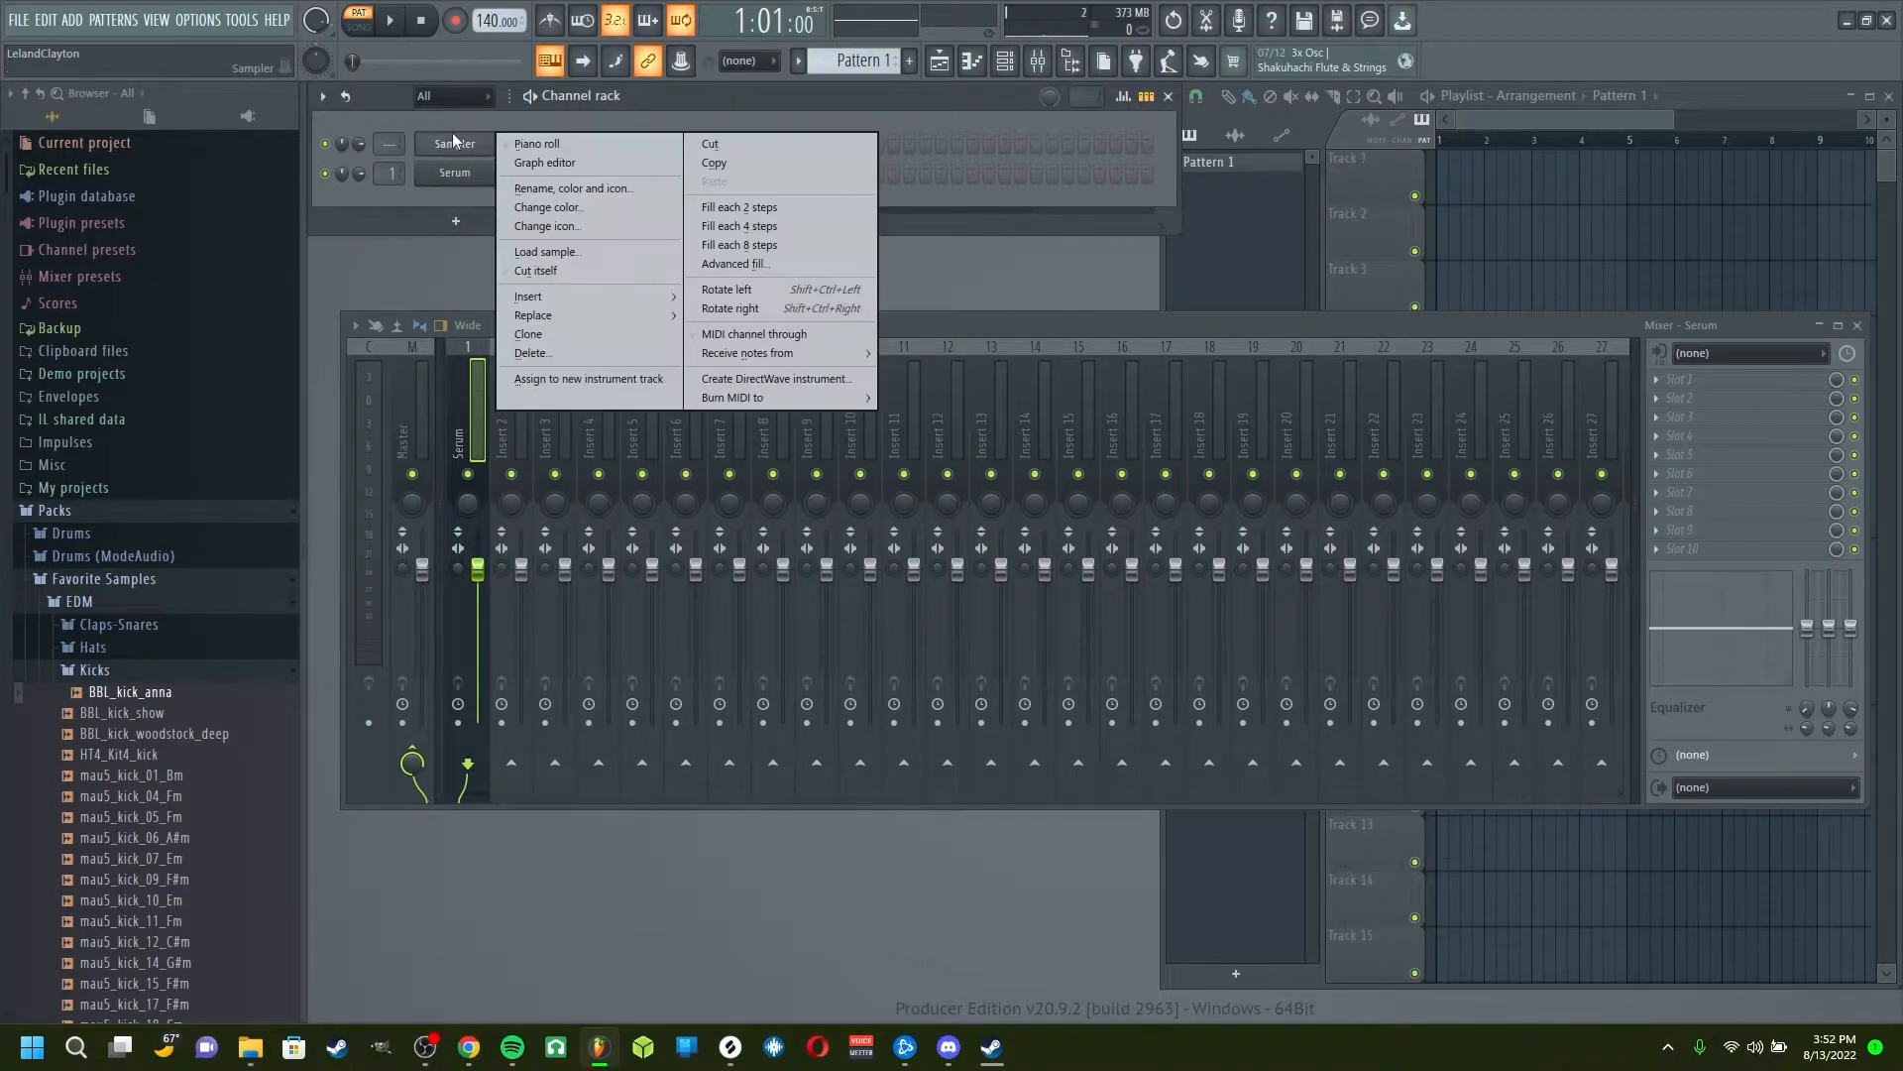
click(571, 352)
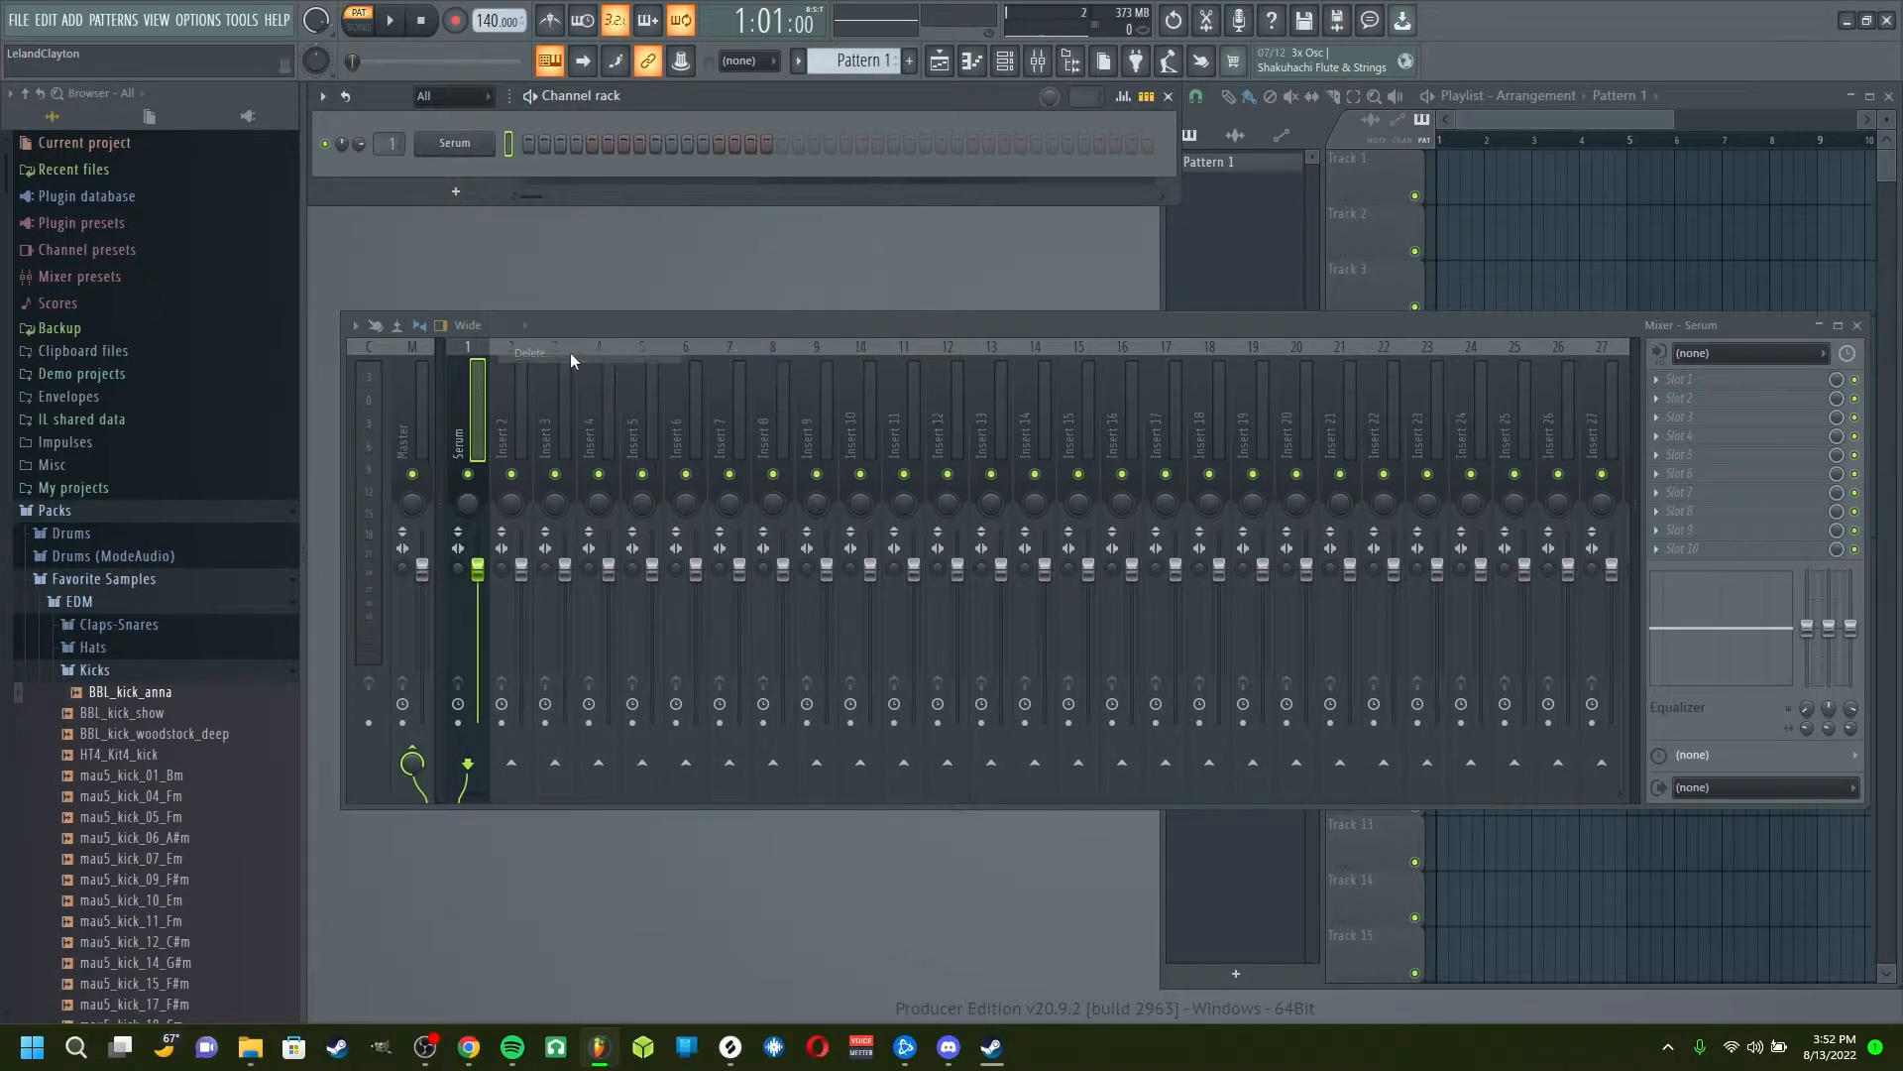
Step: Add a channel filter group named Percussion
right_click(453, 98)
click(484, 117)
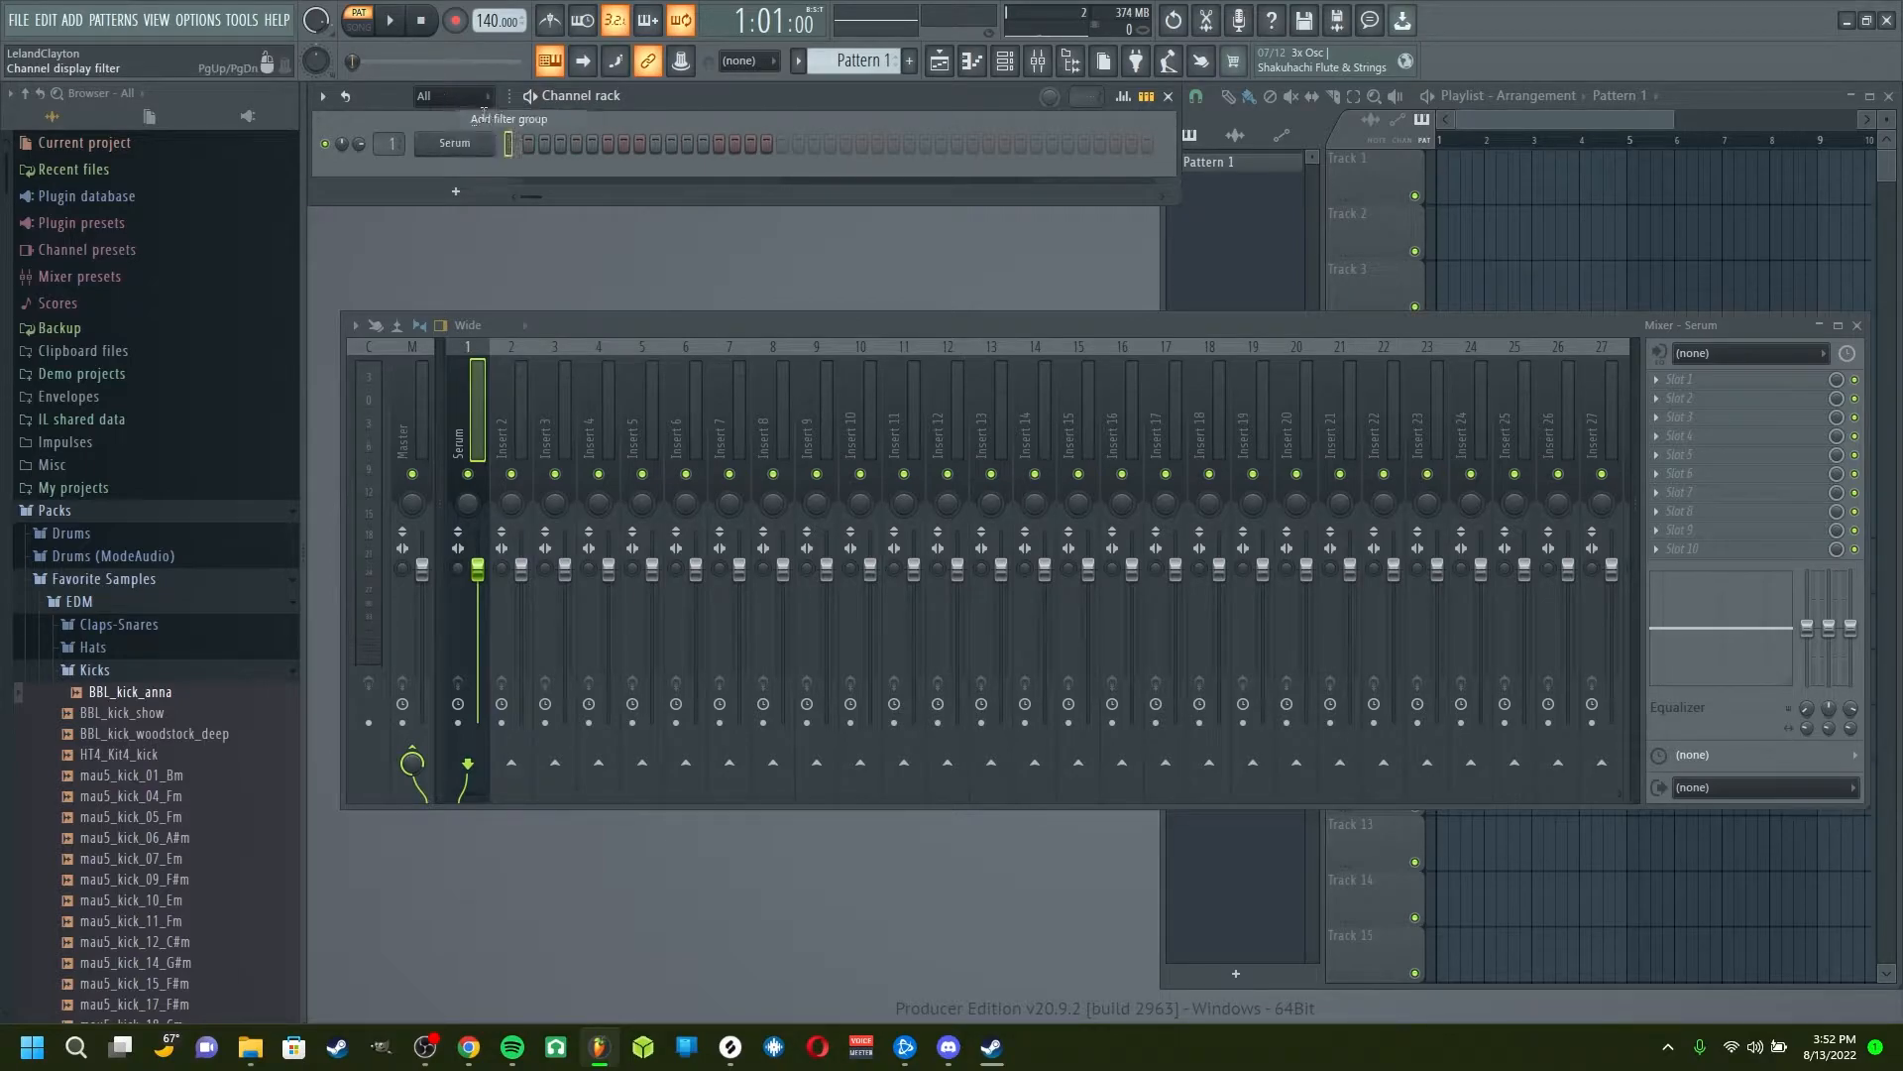
text(P)
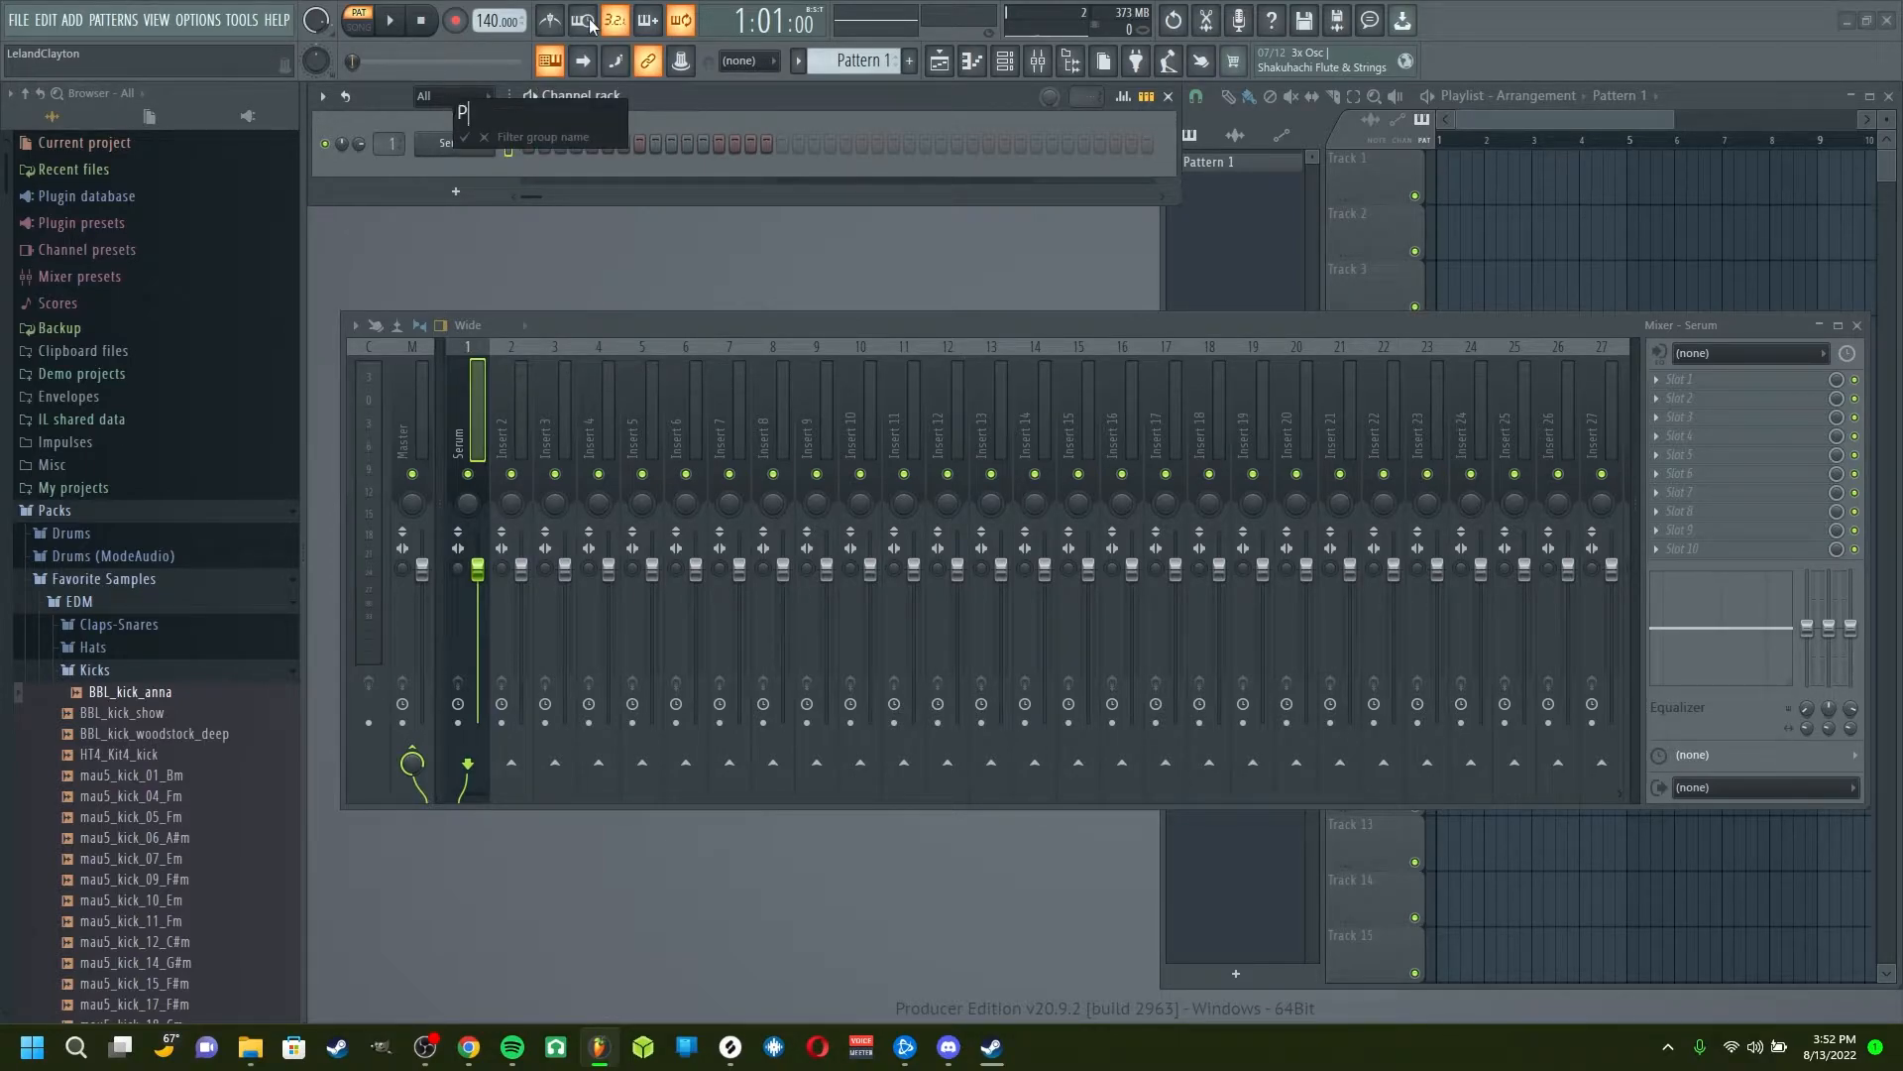
text(ercussion)
key(Return)
Step: Add the BBL_kick_anna sample as a channel in the Percussion group and route it to mixer track 2
click(149, 712)
drag(144, 696, 441, 138)
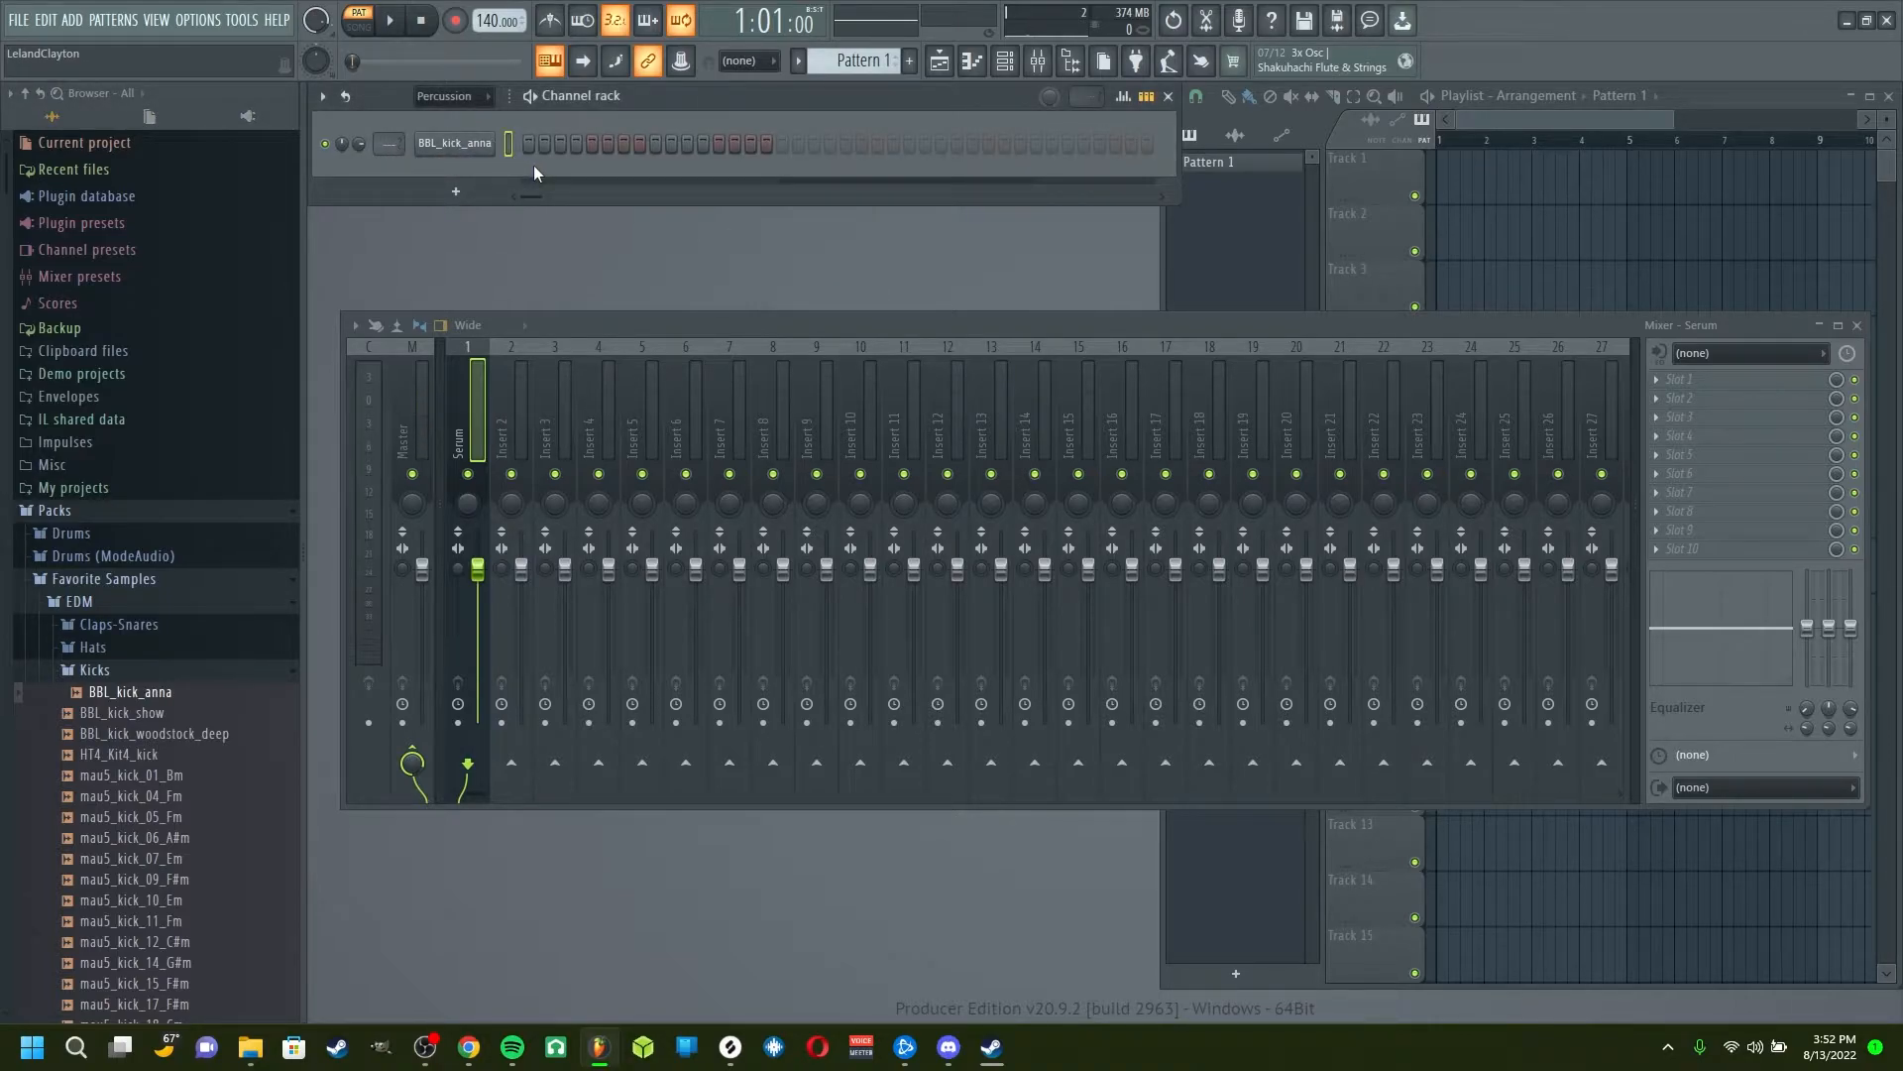
key(ctrl+l)
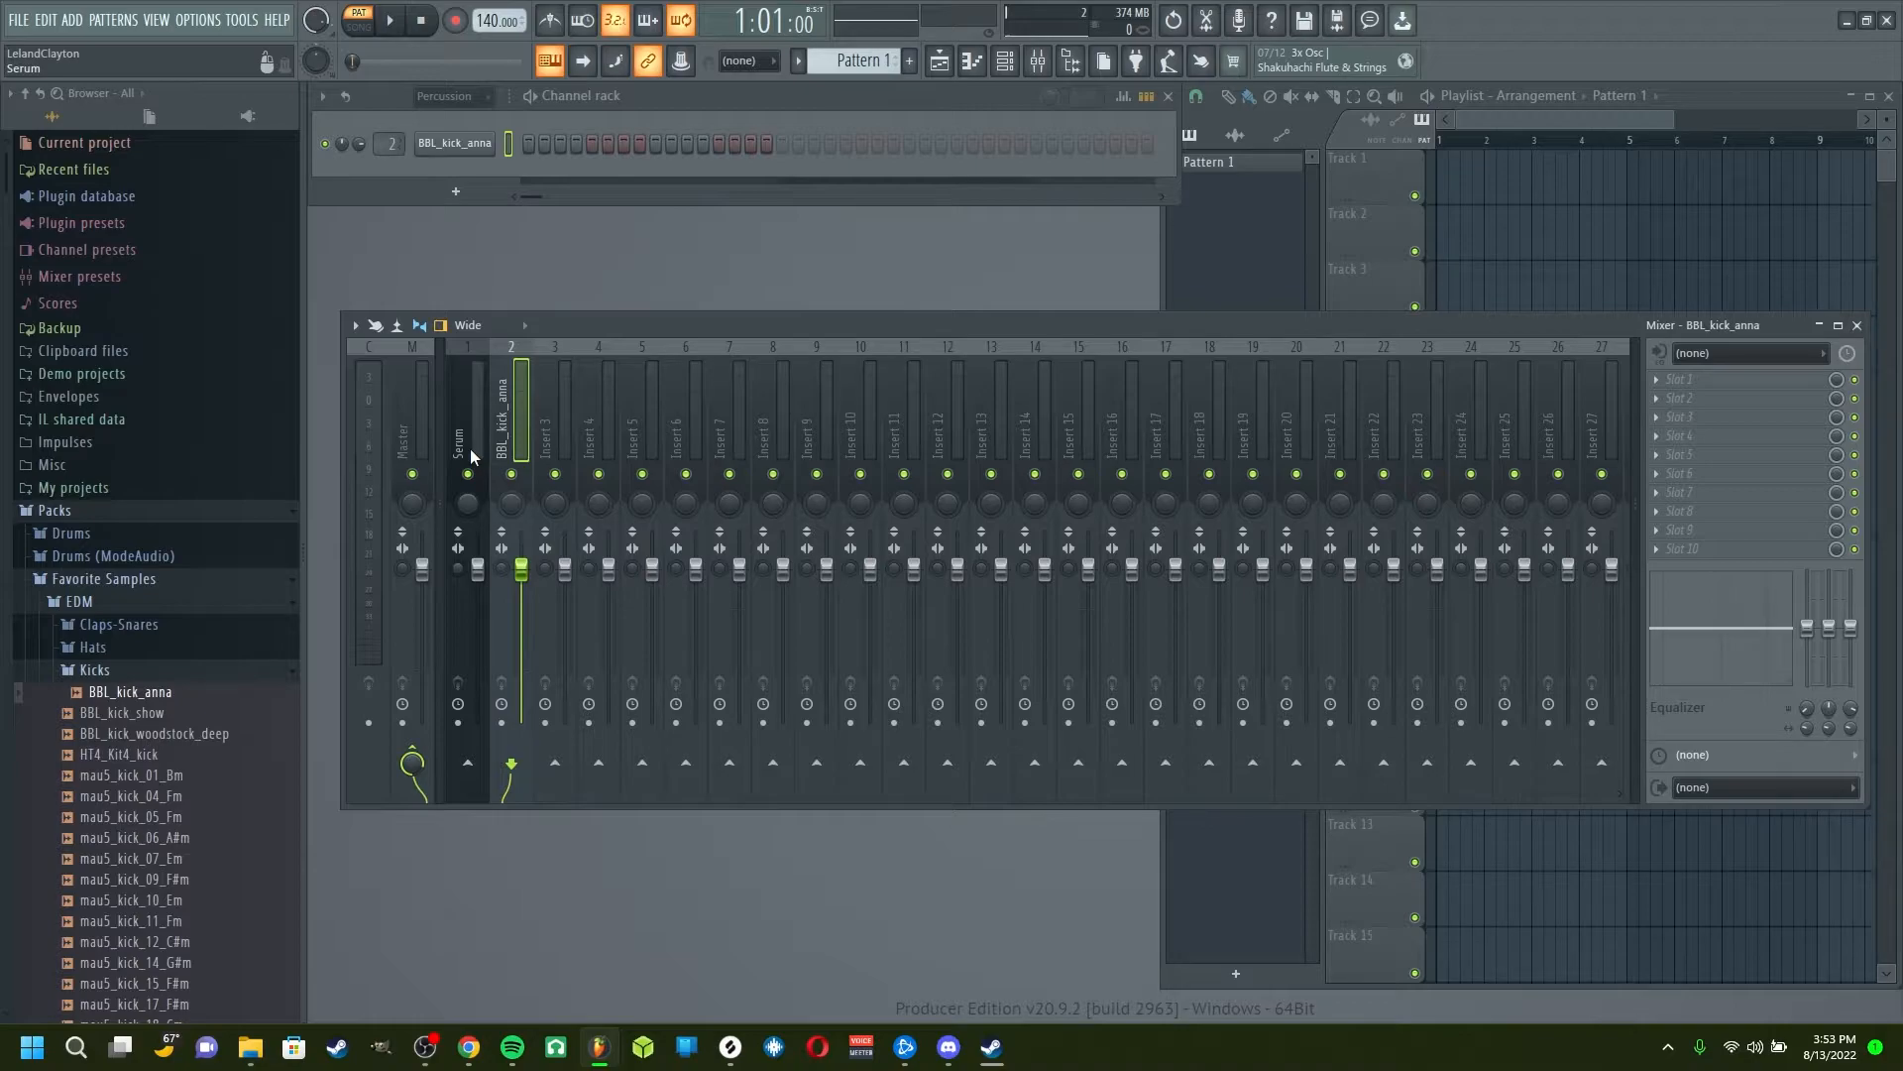
Step: Sidechain the BBL_kick_anna mixer track to the Serum mixer track
right_click(468, 770)
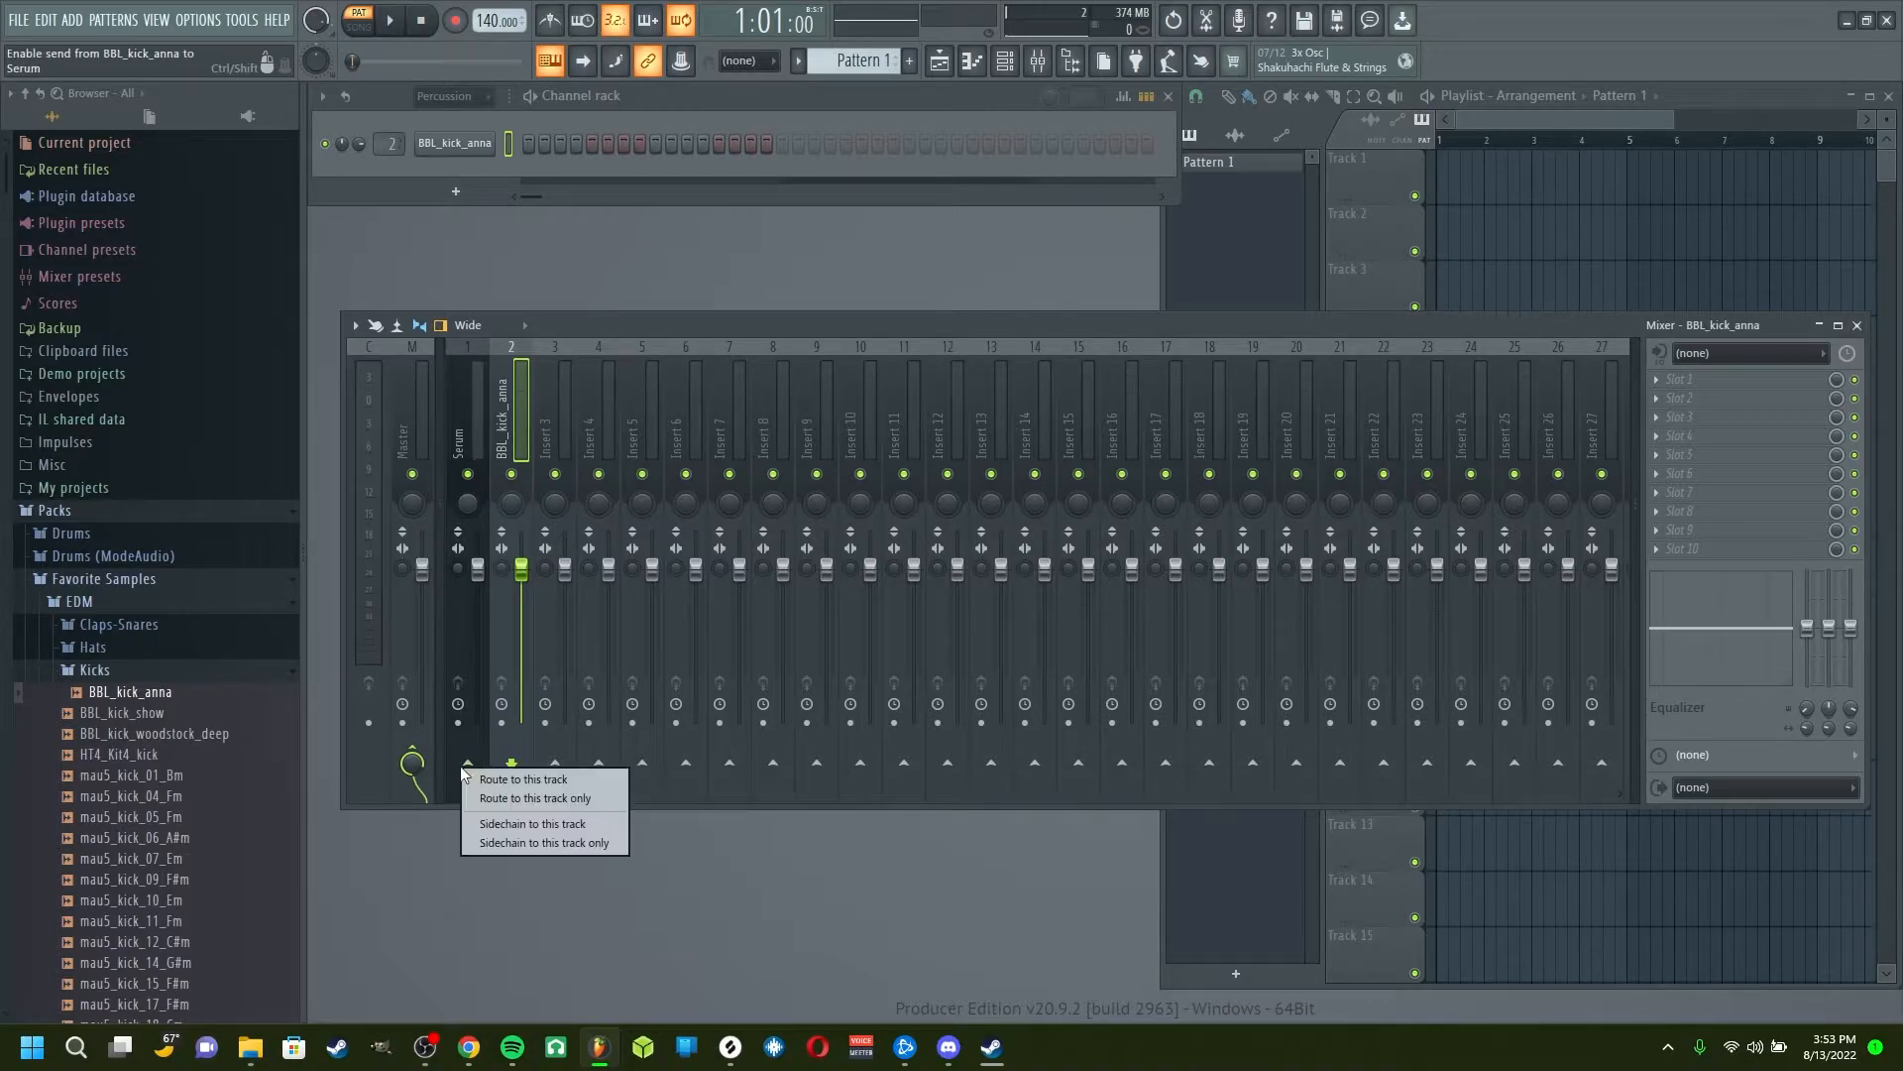
click(534, 825)
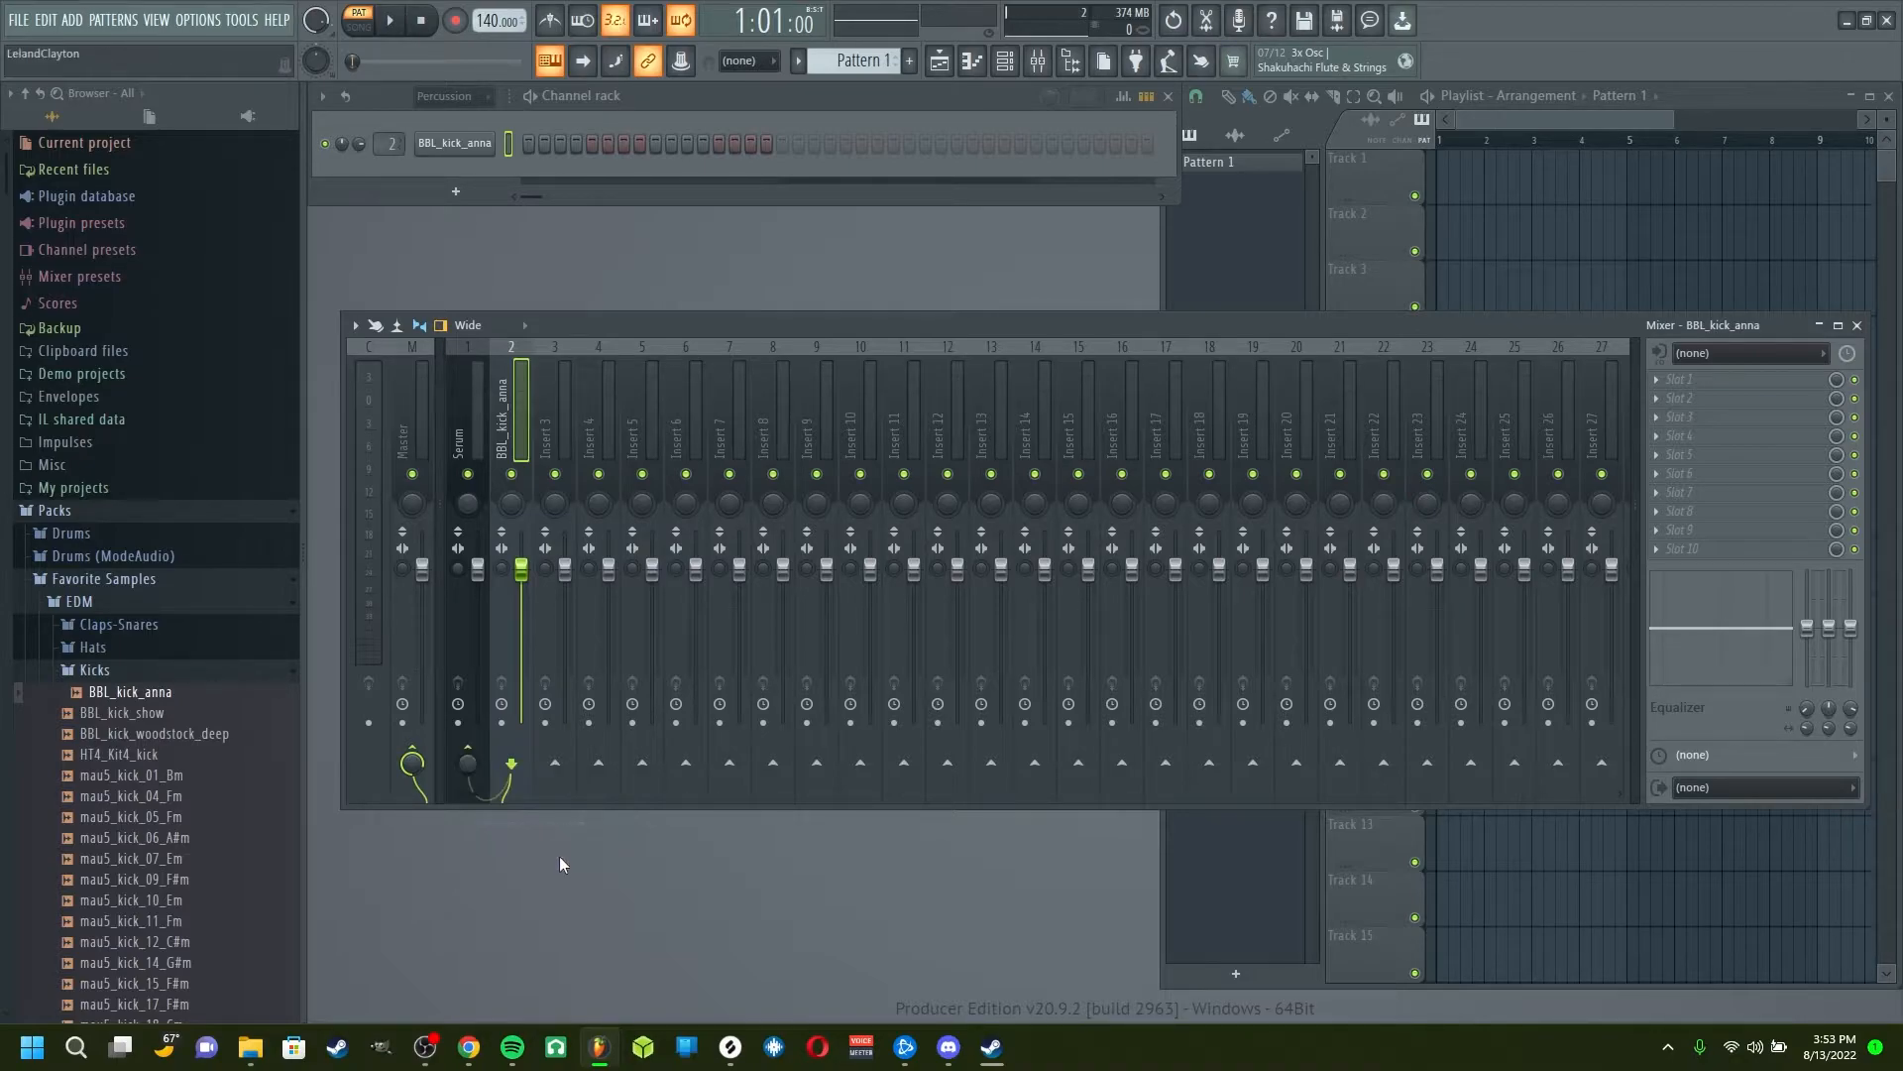
Step: Program kick hits on steps 1, 5, 9 and 13 of Pattern 1, and place the pattern at bars 1 and 2 on Track 1
click(530, 143)
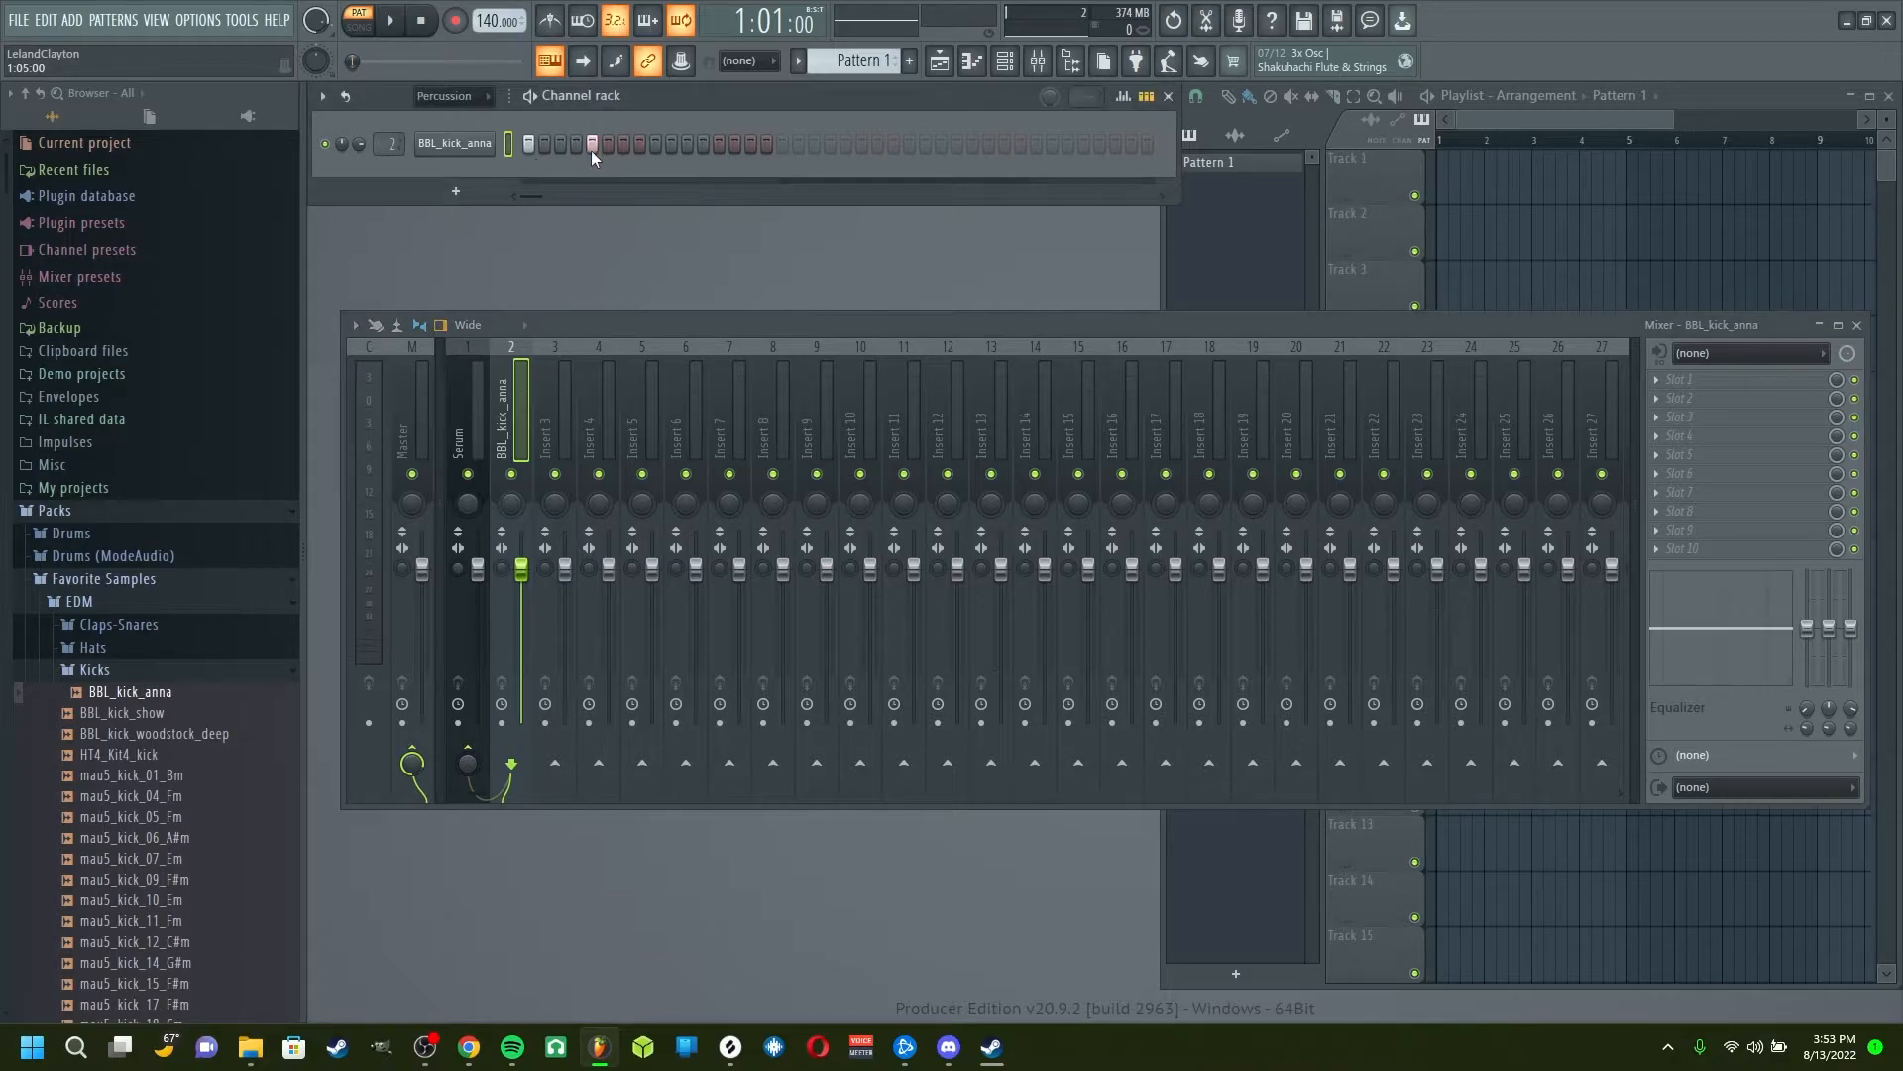
click(656, 143)
click(720, 143)
click(1526, 132)
drag(1462, 187, 1564, 195)
right_click(1545, 182)
Step: Play the kick arrangement in song mode and set the project tempo to 128 BPM
click(358, 20)
click(390, 20)
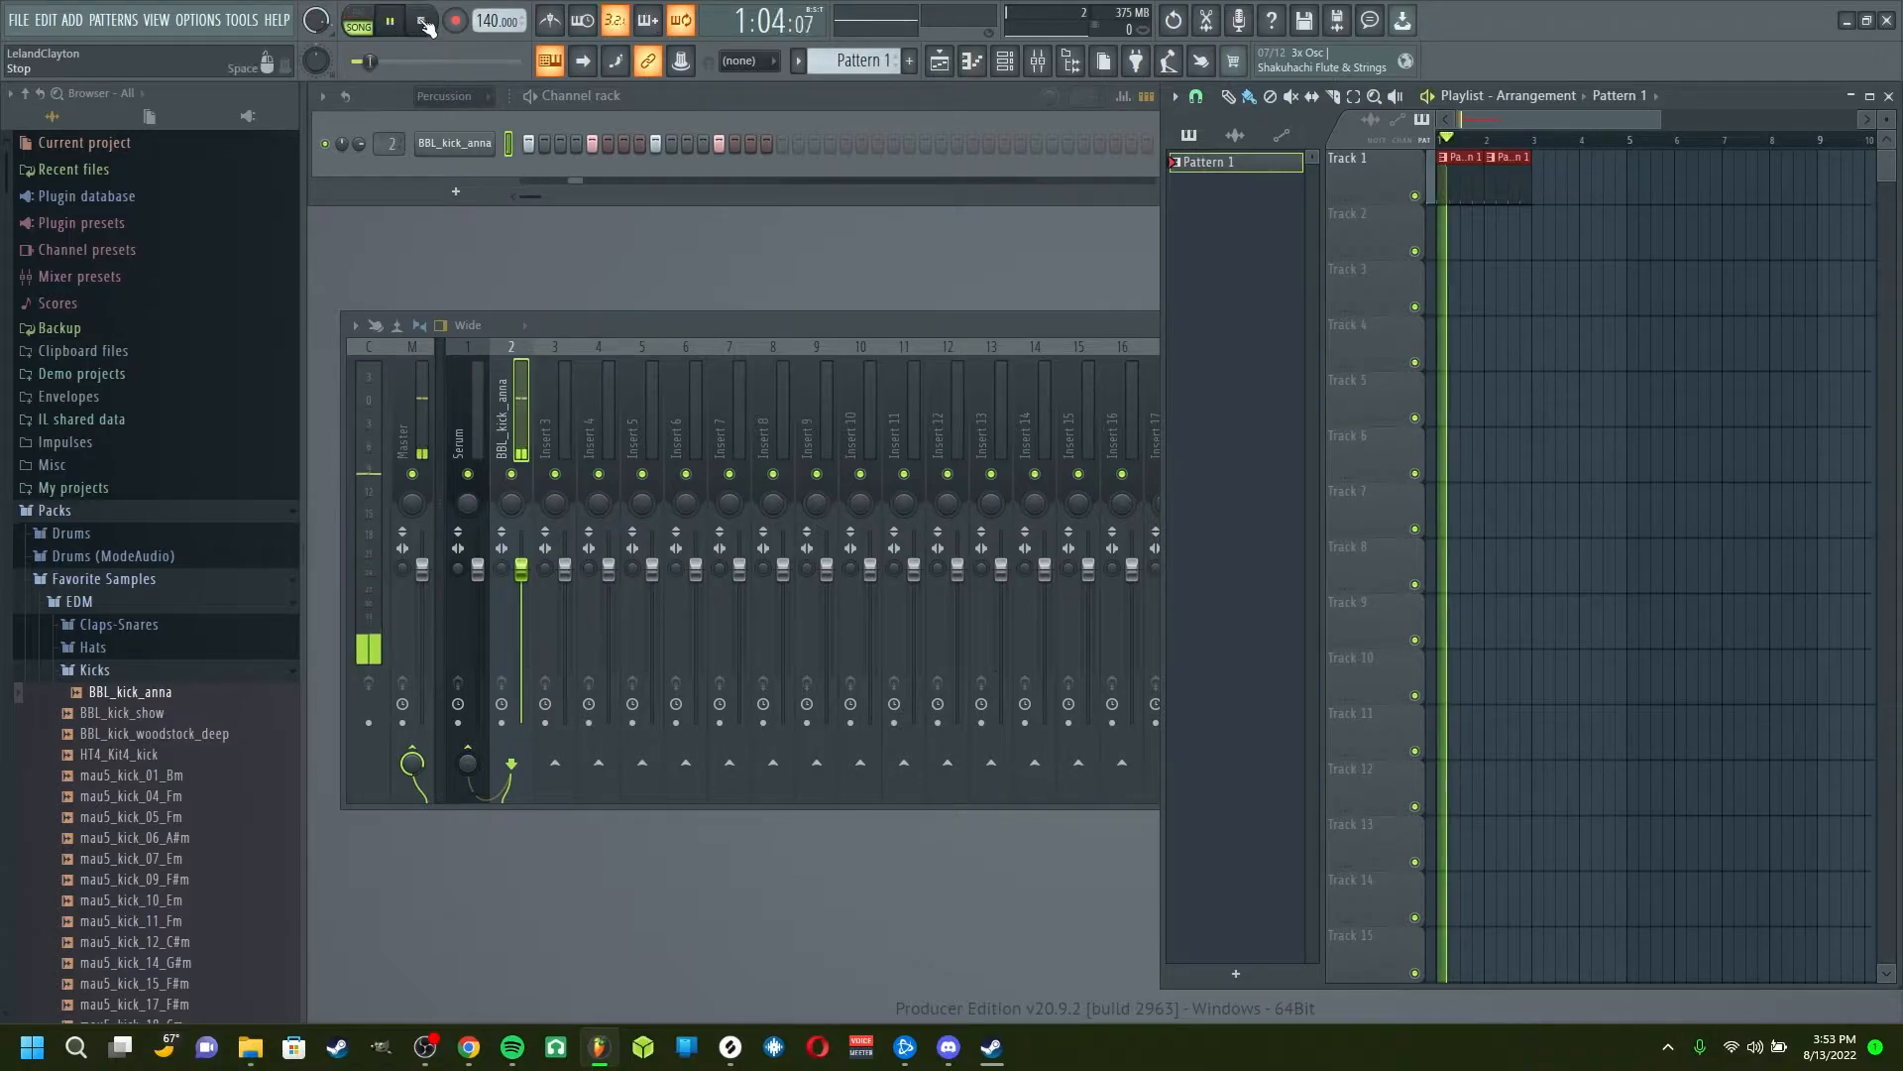
click(424, 22)
mouse_move(495, 20)
mouse_down()
mouse_move(496, 47)
mouse_move(488, 20)
mouse_up()
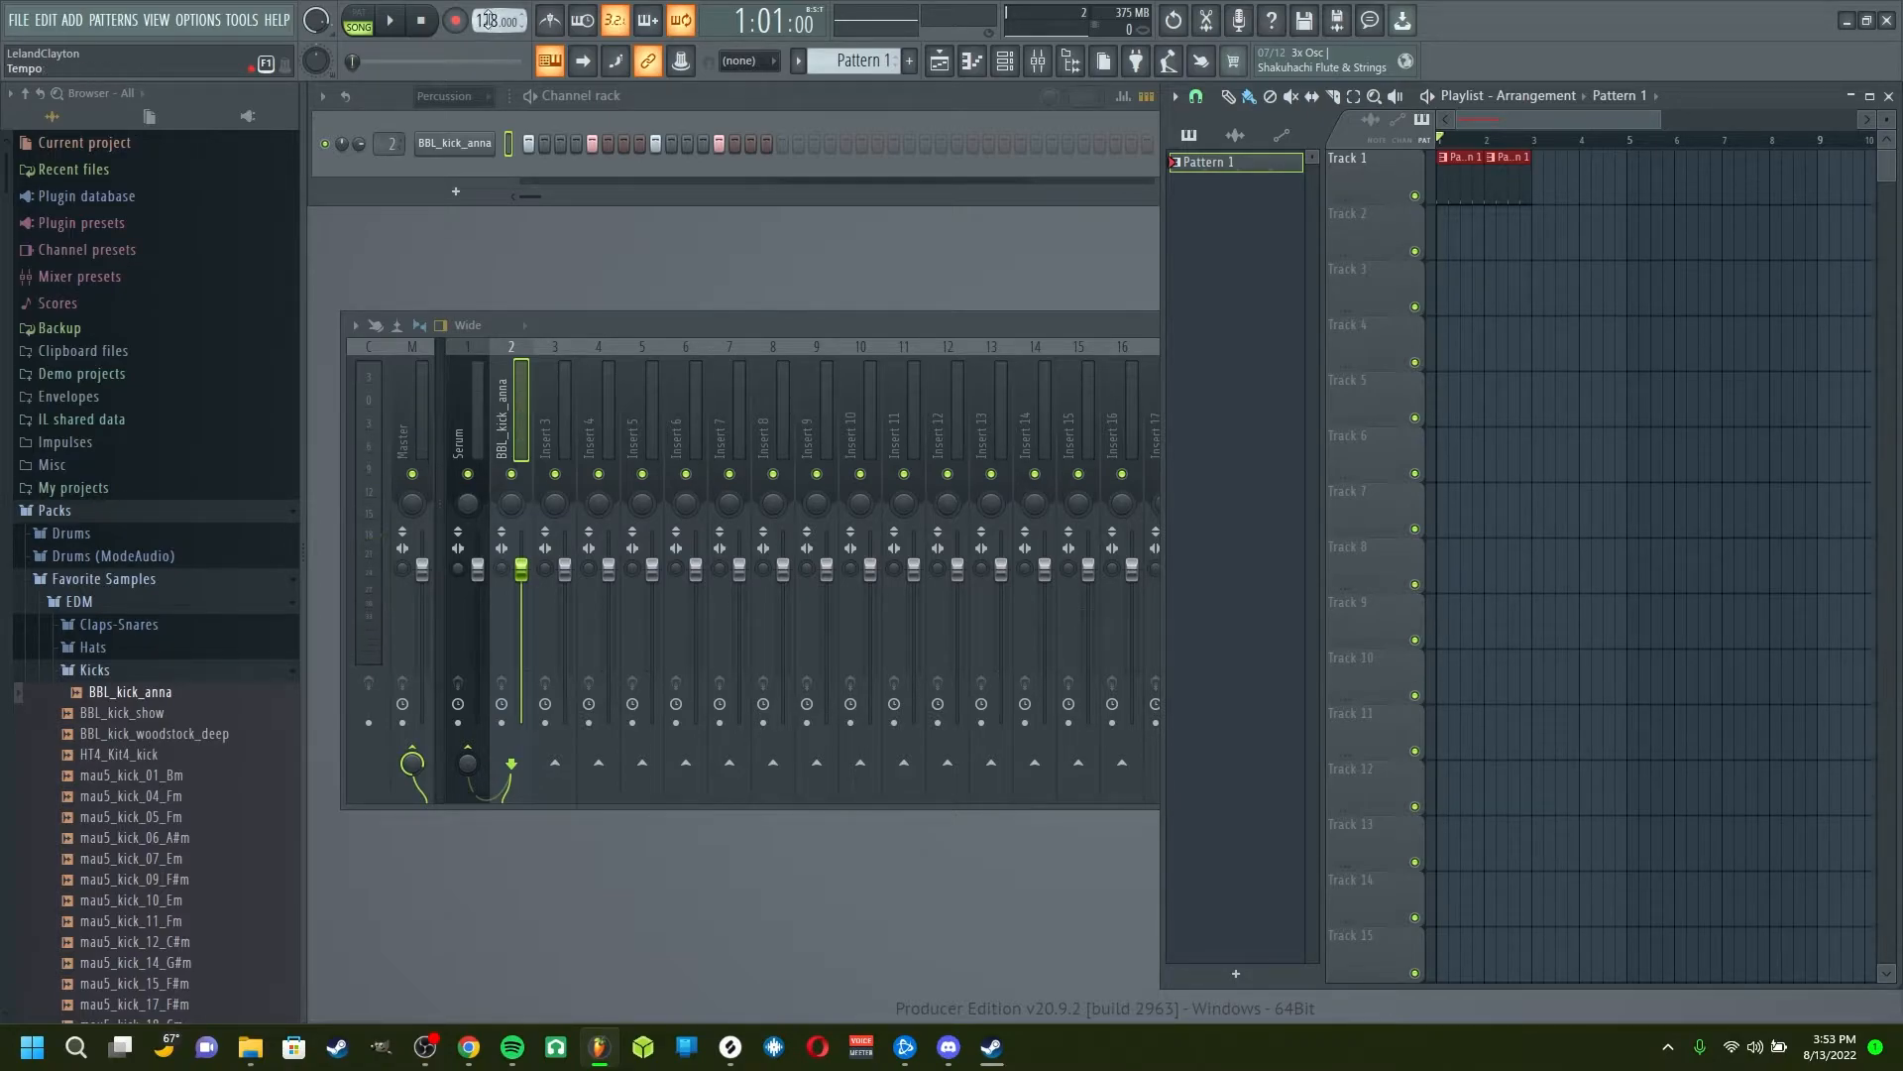
click(394, 26)
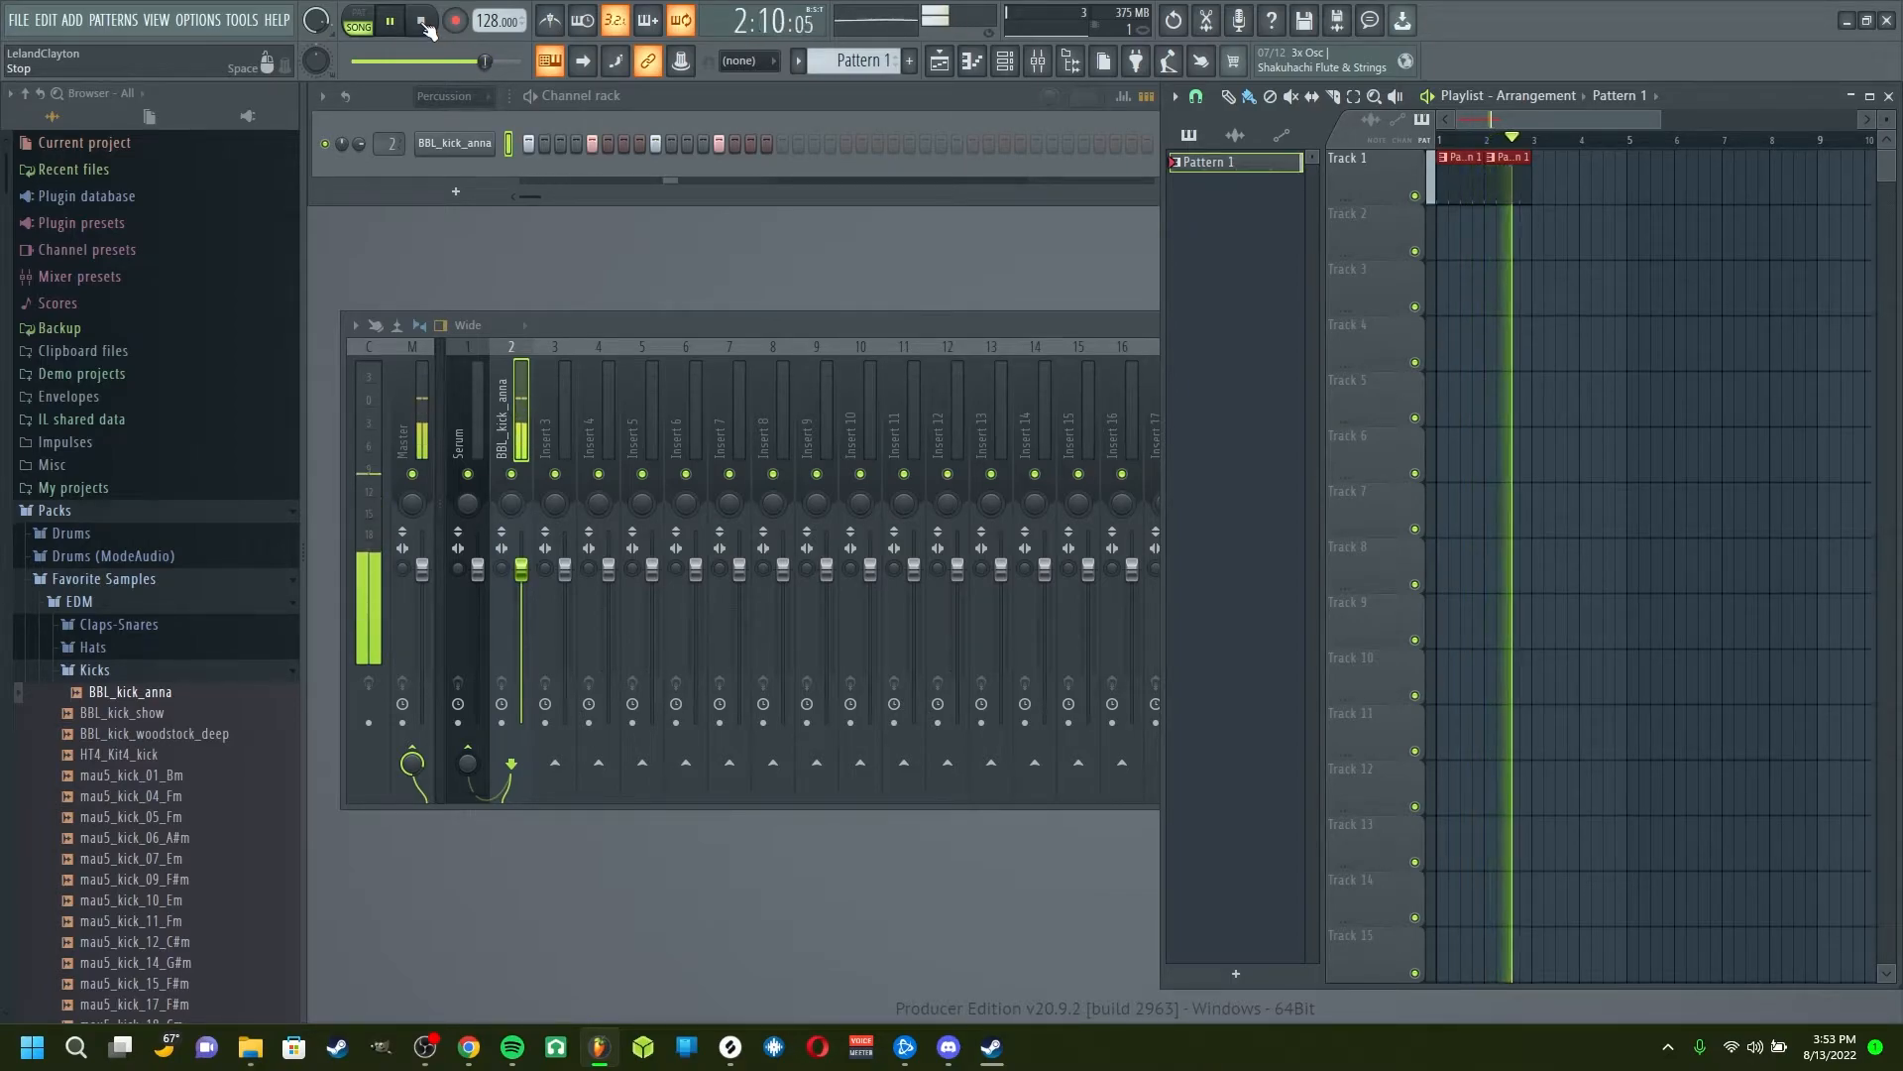
click(424, 22)
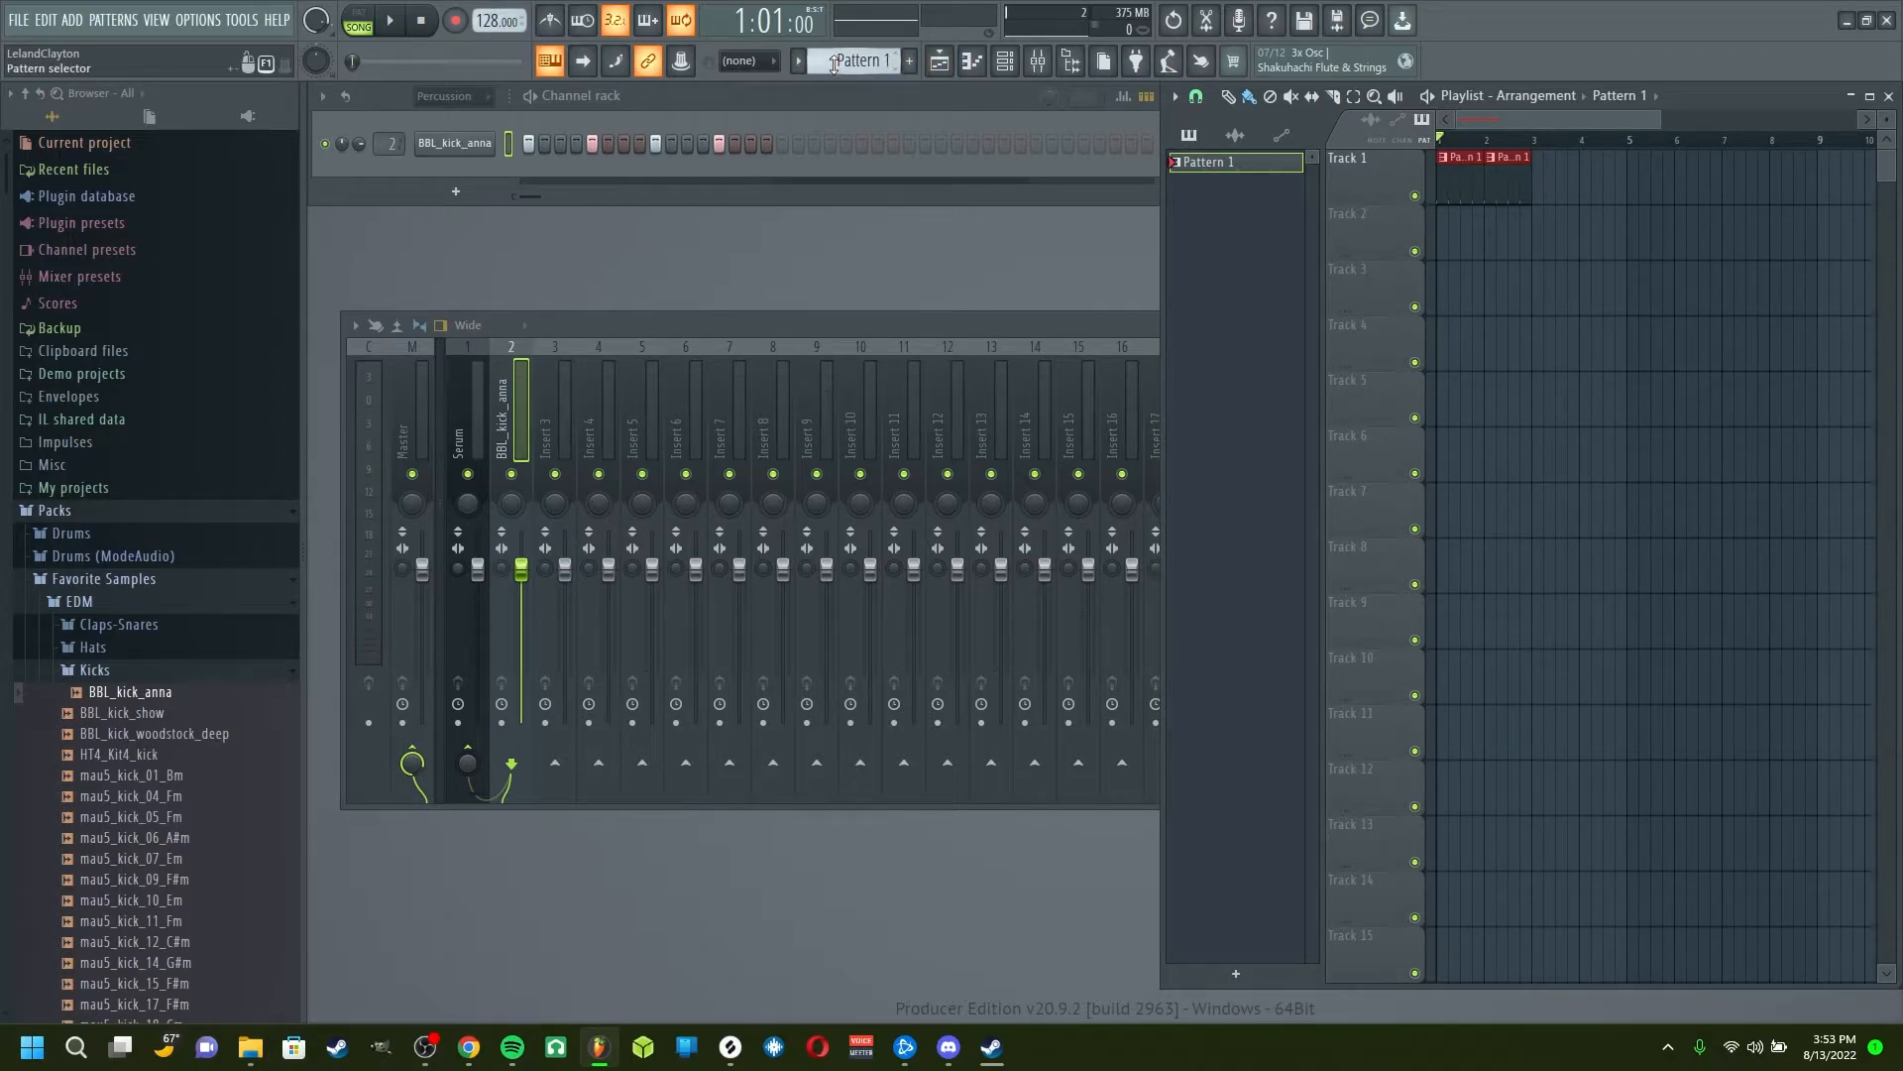
Step: Create Pattern 2 and show the Synths channel group
scroll(833, 64, up, 1)
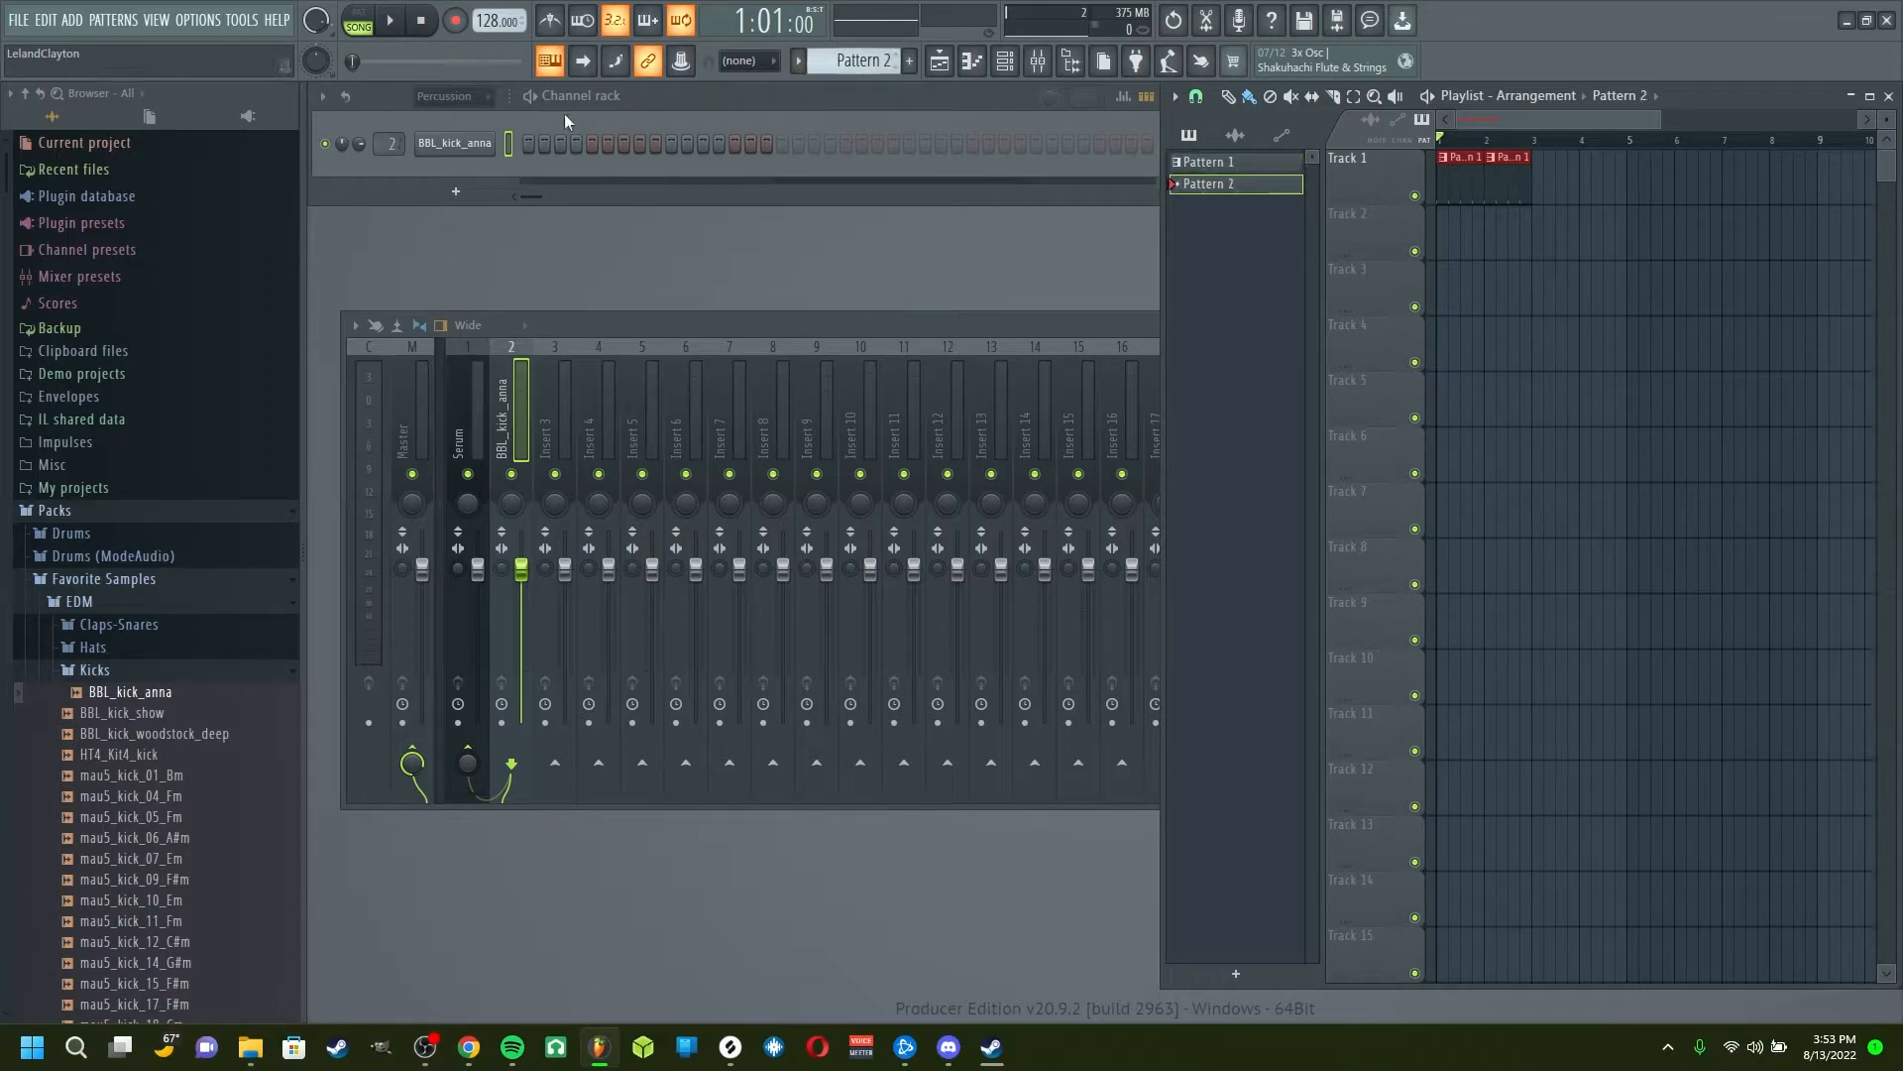
right_click(463, 150)
click(436, 168)
click(462, 96)
click(454, 163)
Step: Draw a one-bar D3 note for Serum at the start of Pattern 2 and play it back in pattern mode
right_click(456, 143)
click(541, 142)
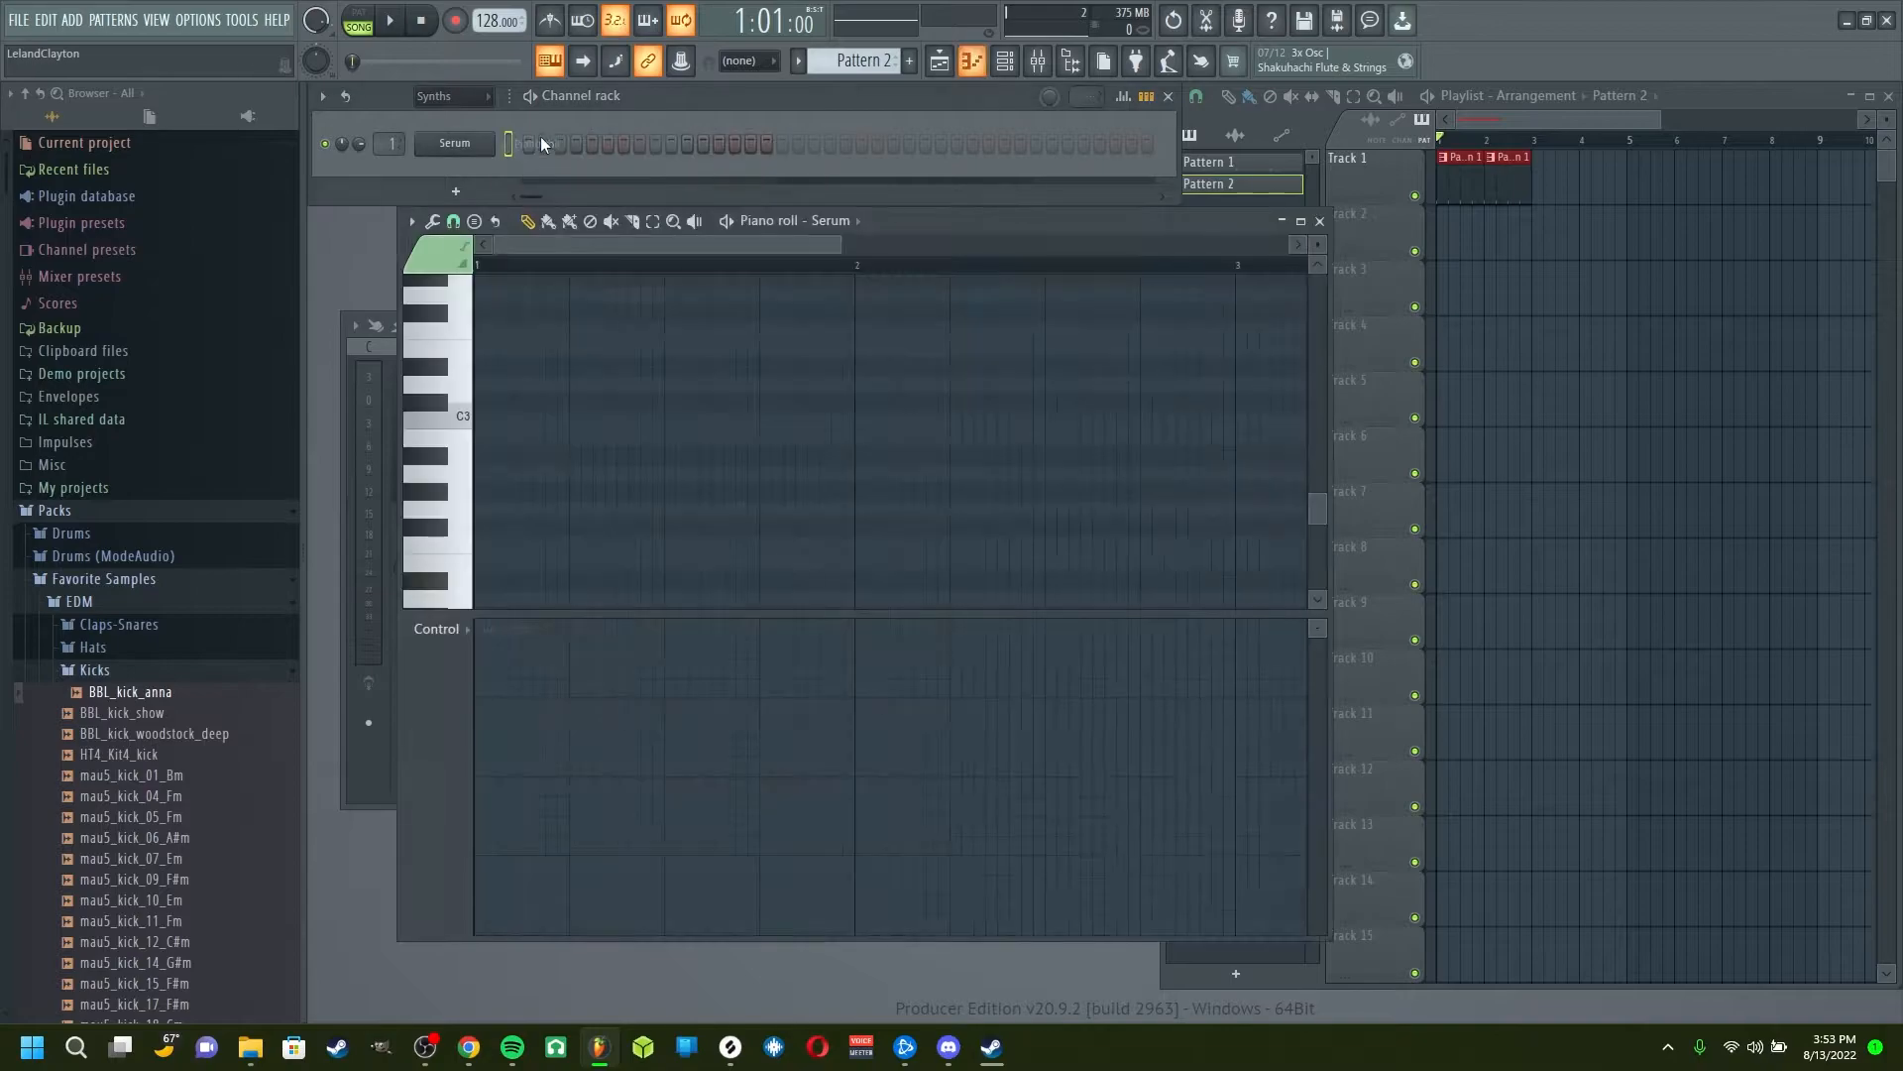
click(464, 392)
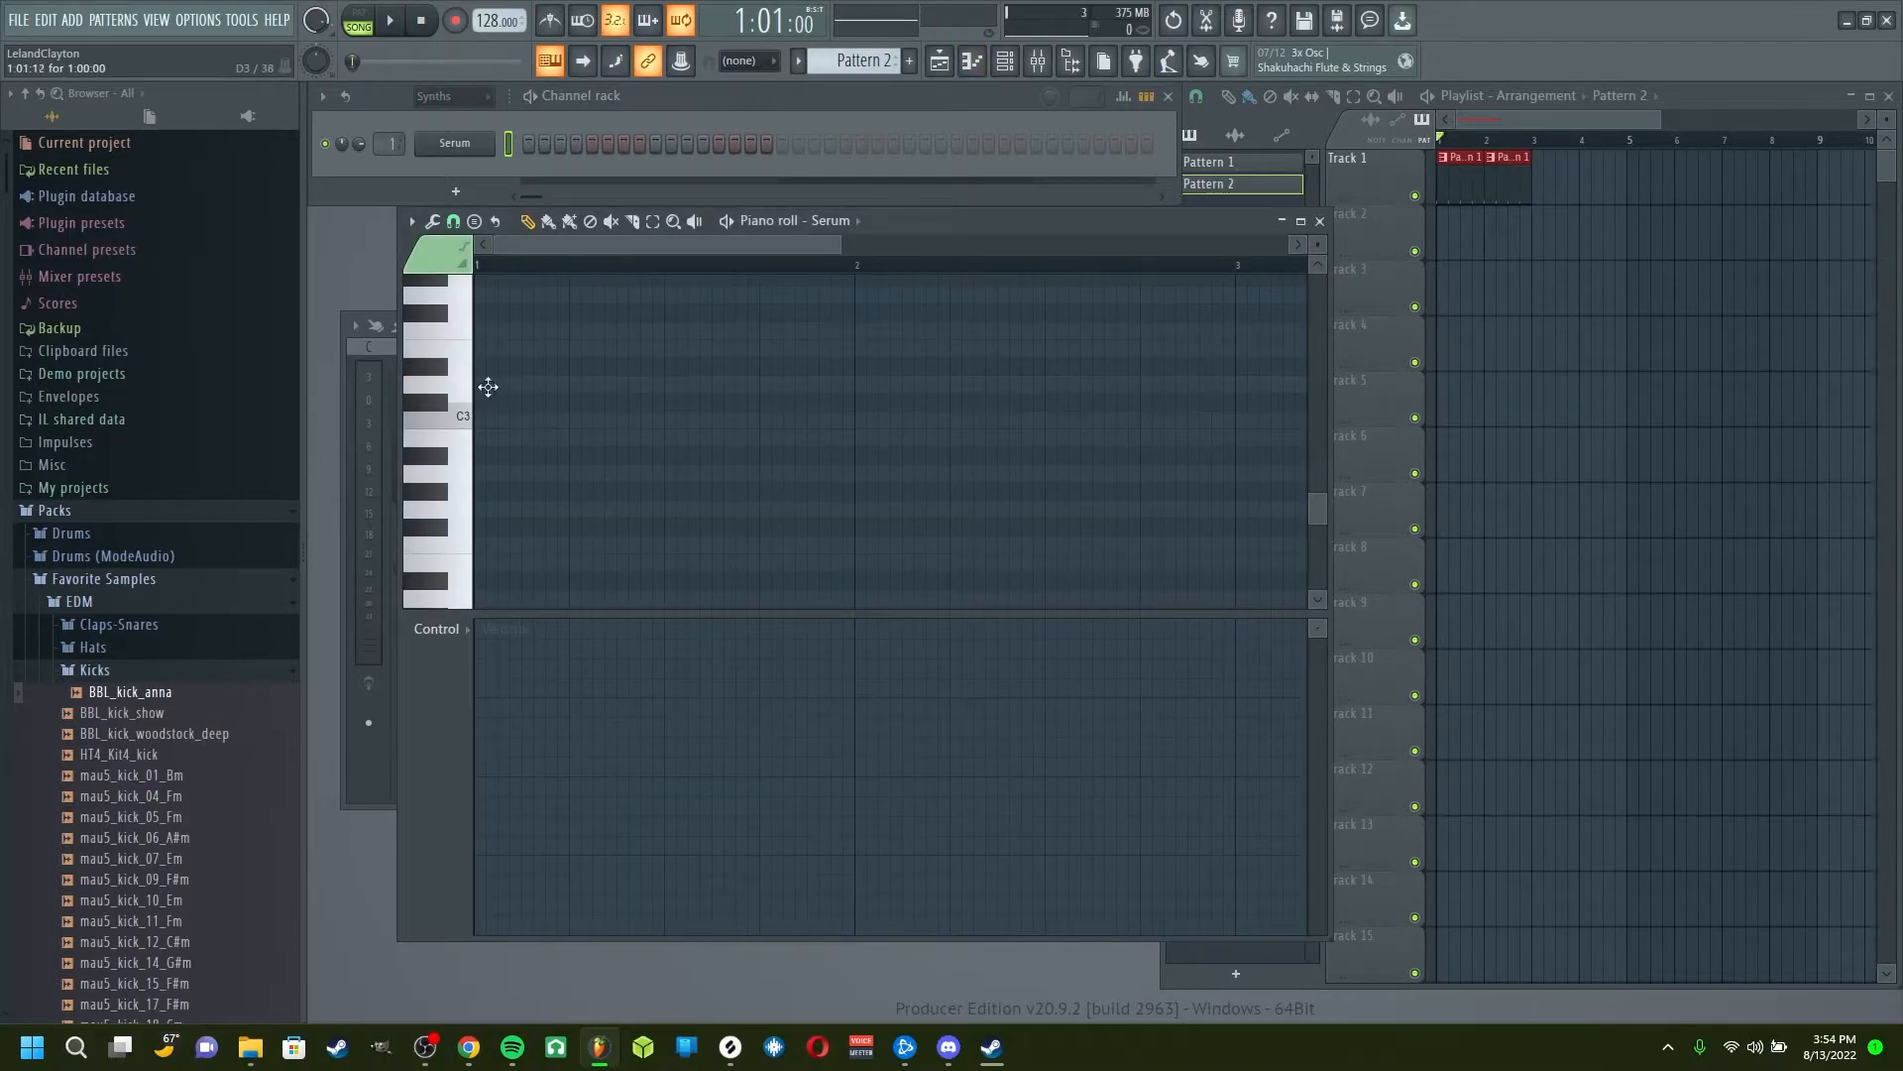
click(500, 385)
click(358, 19)
click(390, 19)
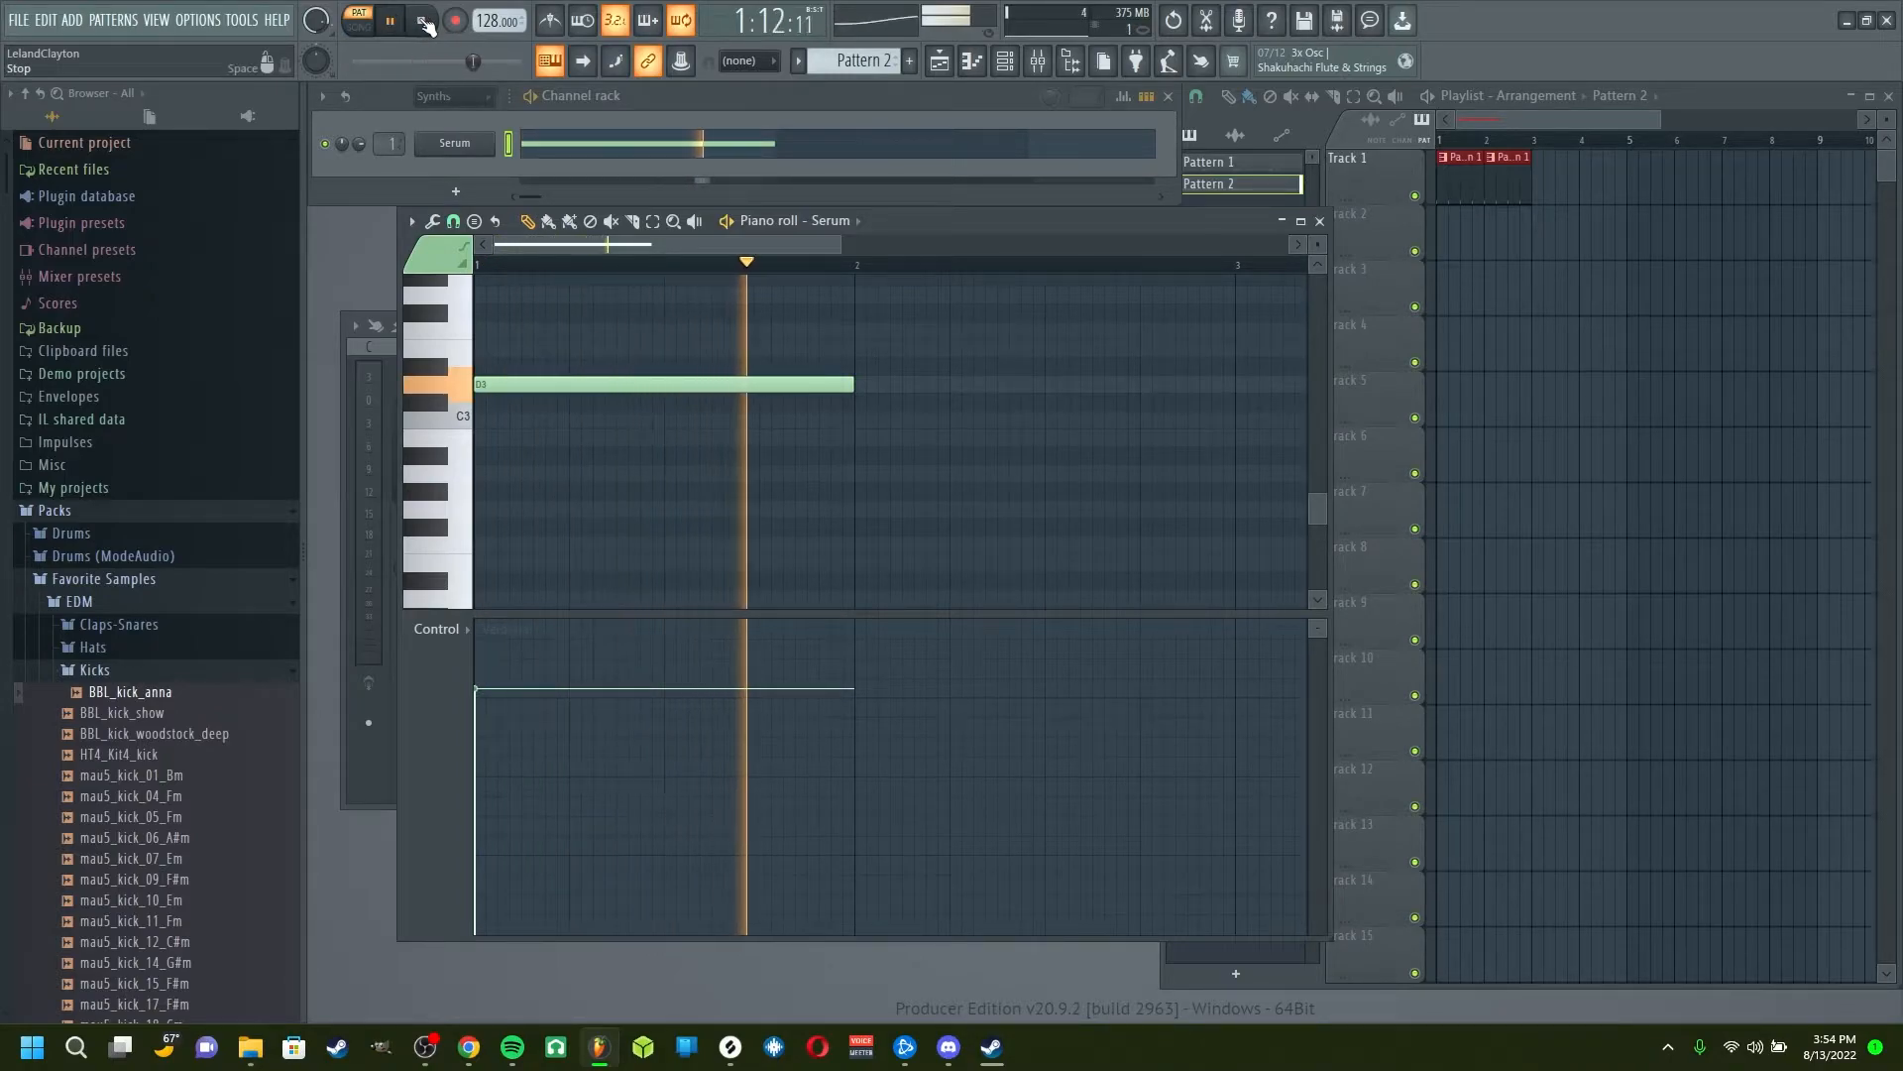
key(space)
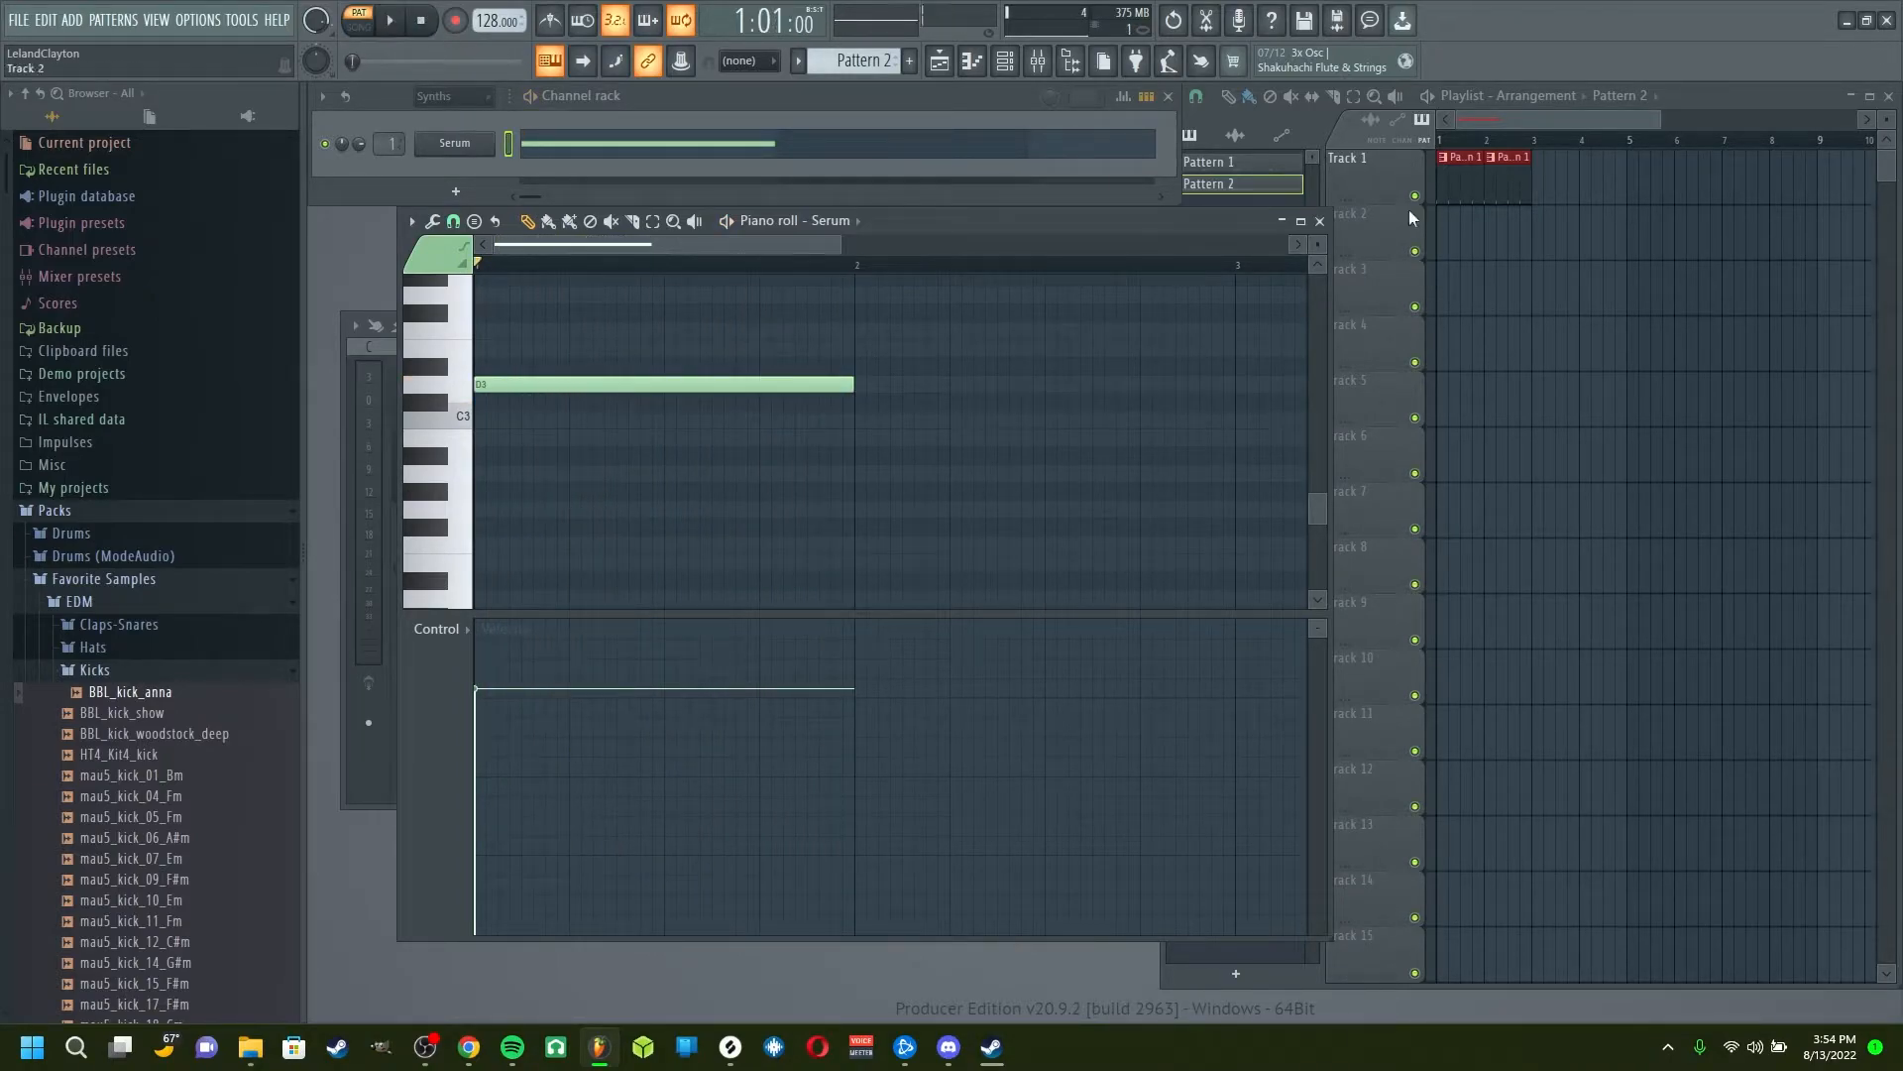
Step: Place Pattern 2 at bars 1 and 2 on Track 2, and play the arrangement in song mode with the Serum mixer track selected
click(1516, 134)
mouse_move(1454, 235)
mouse_down()
mouse_move(1533, 245)
mouse_move(1490, 241)
mouse_up()
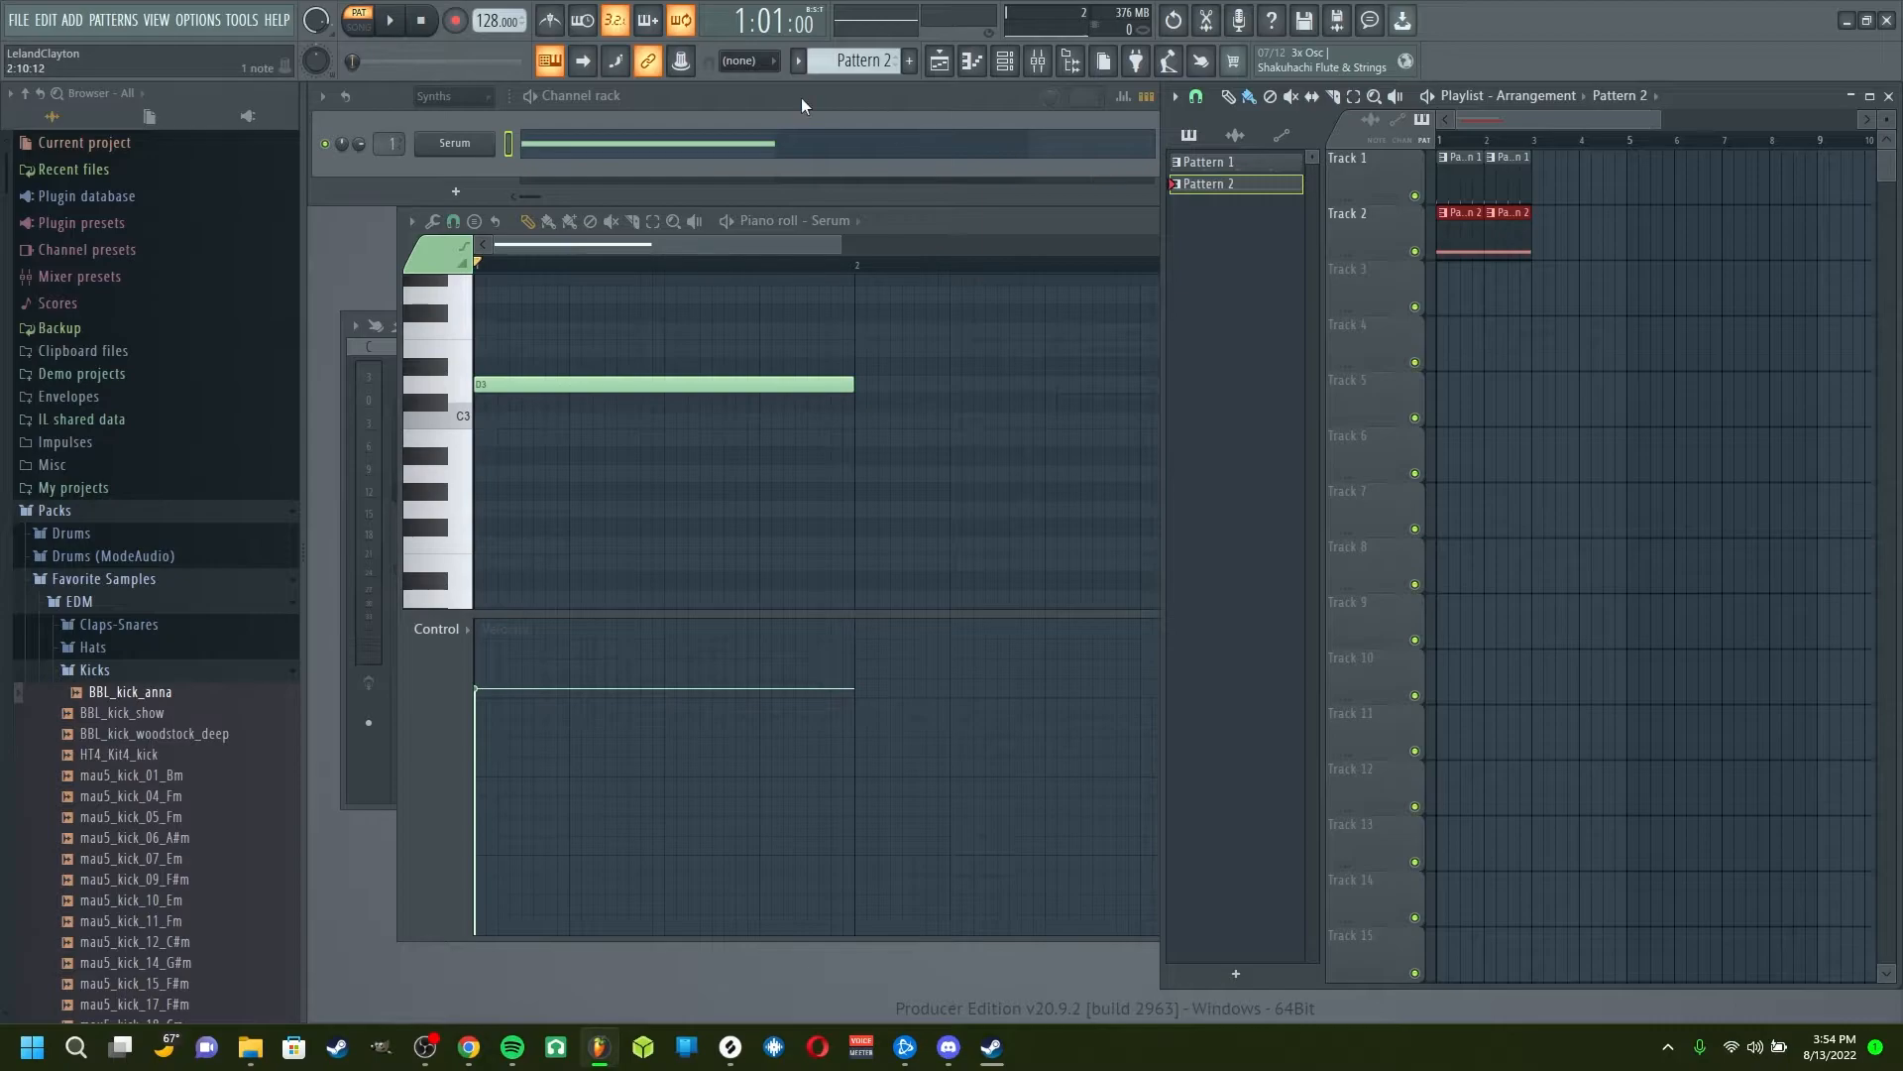
click(344, 422)
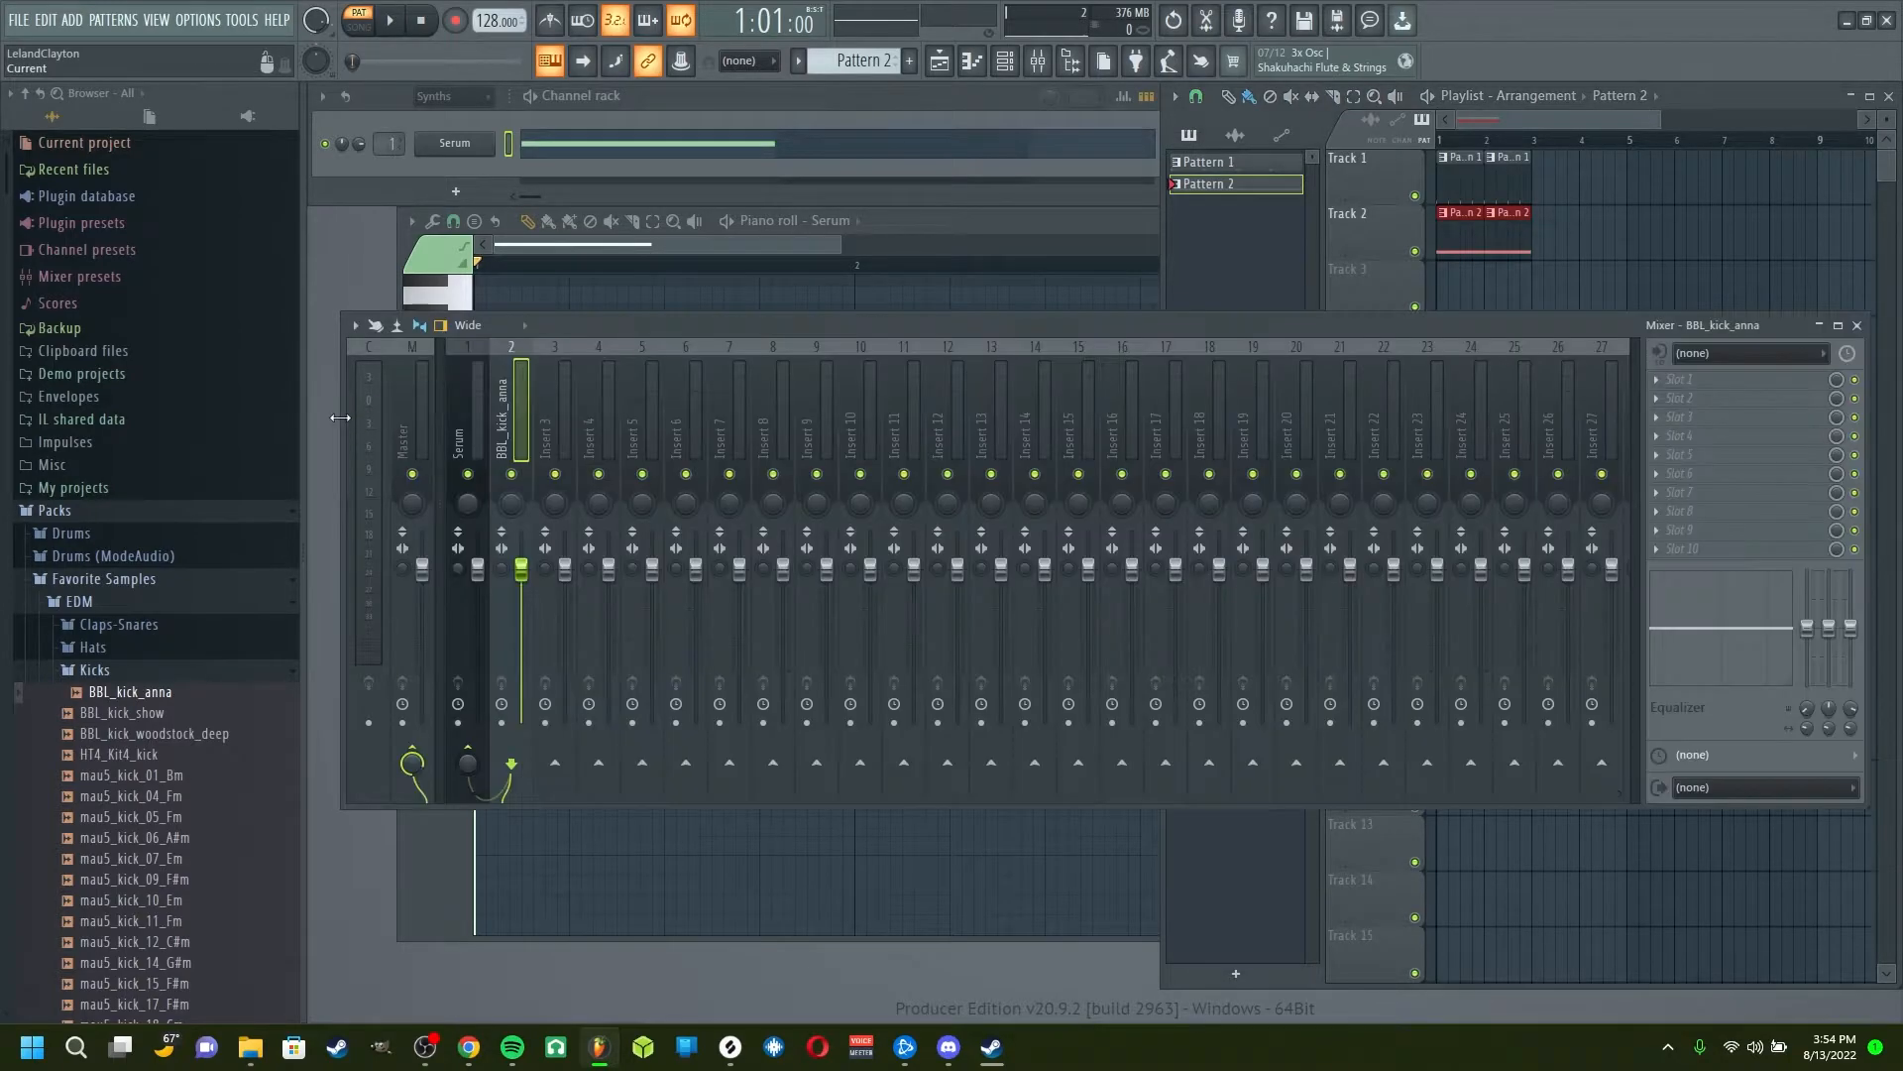
click(473, 422)
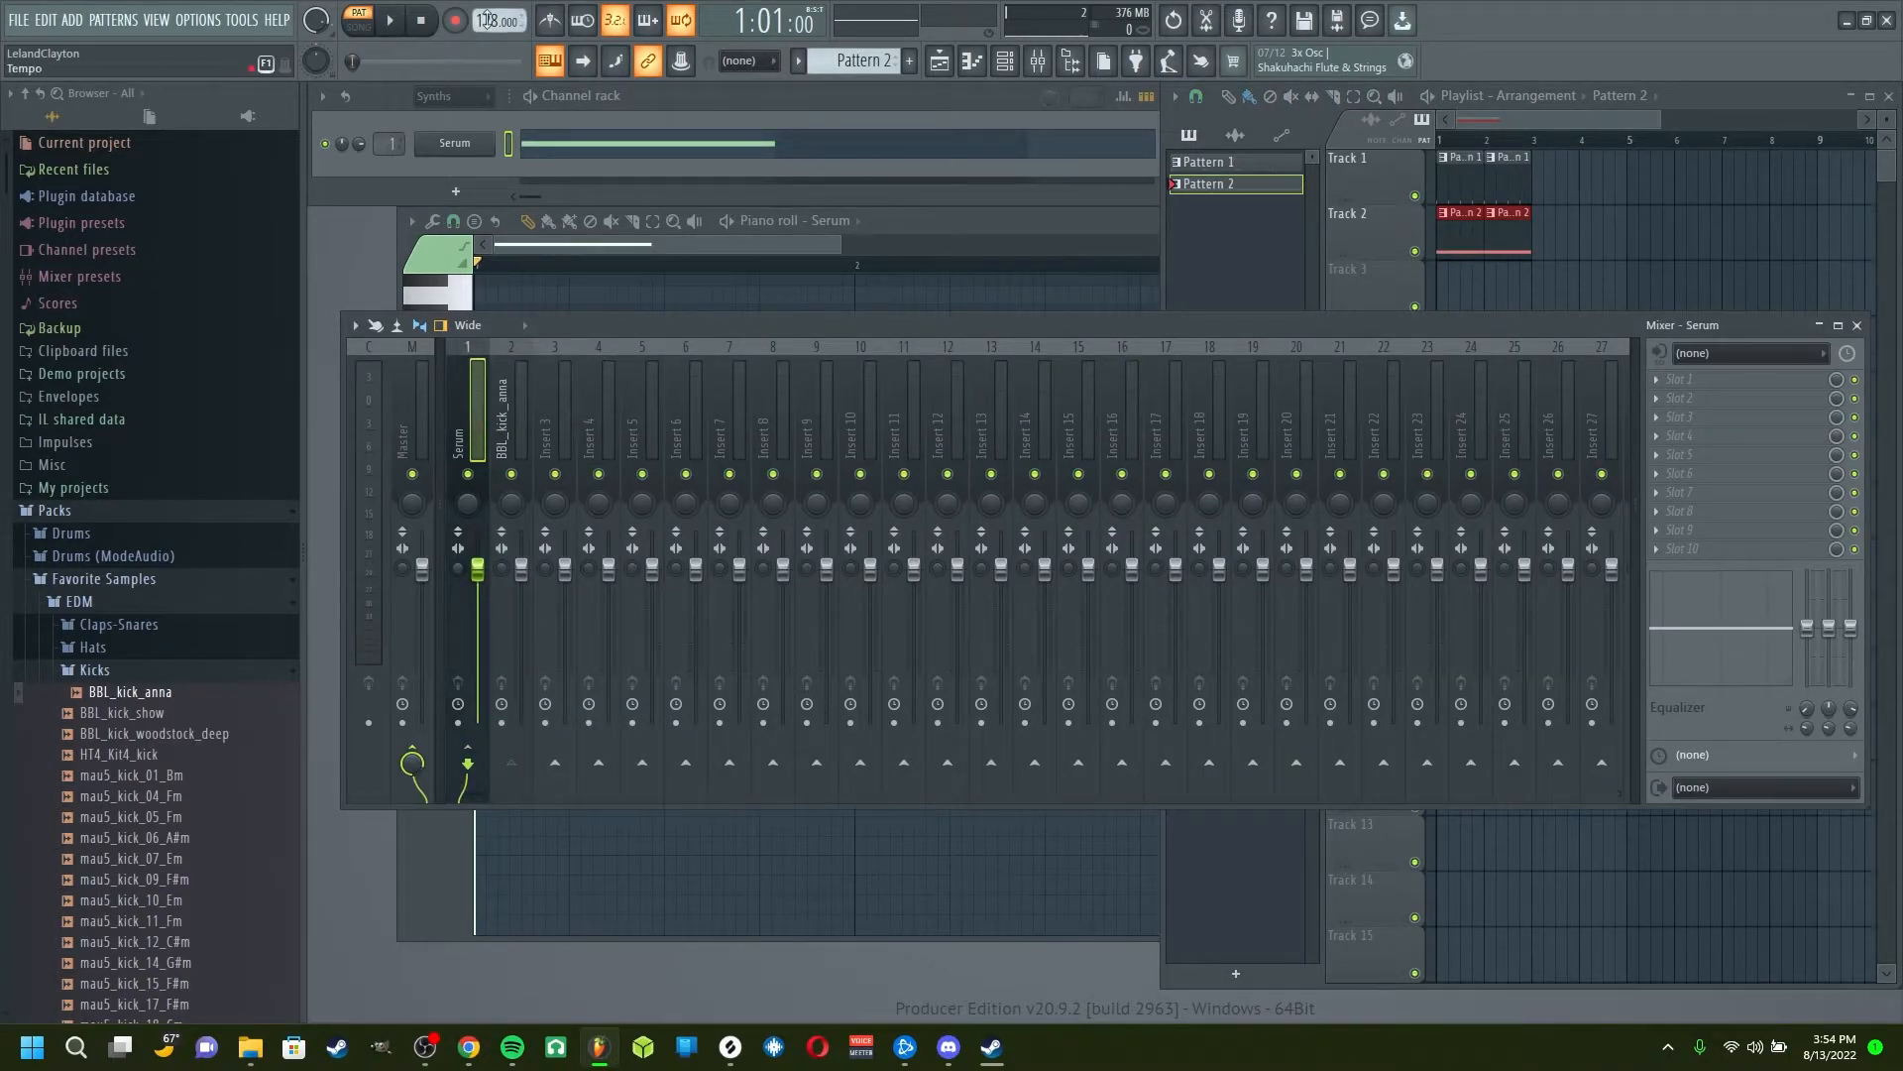
click(357, 21)
click(390, 19)
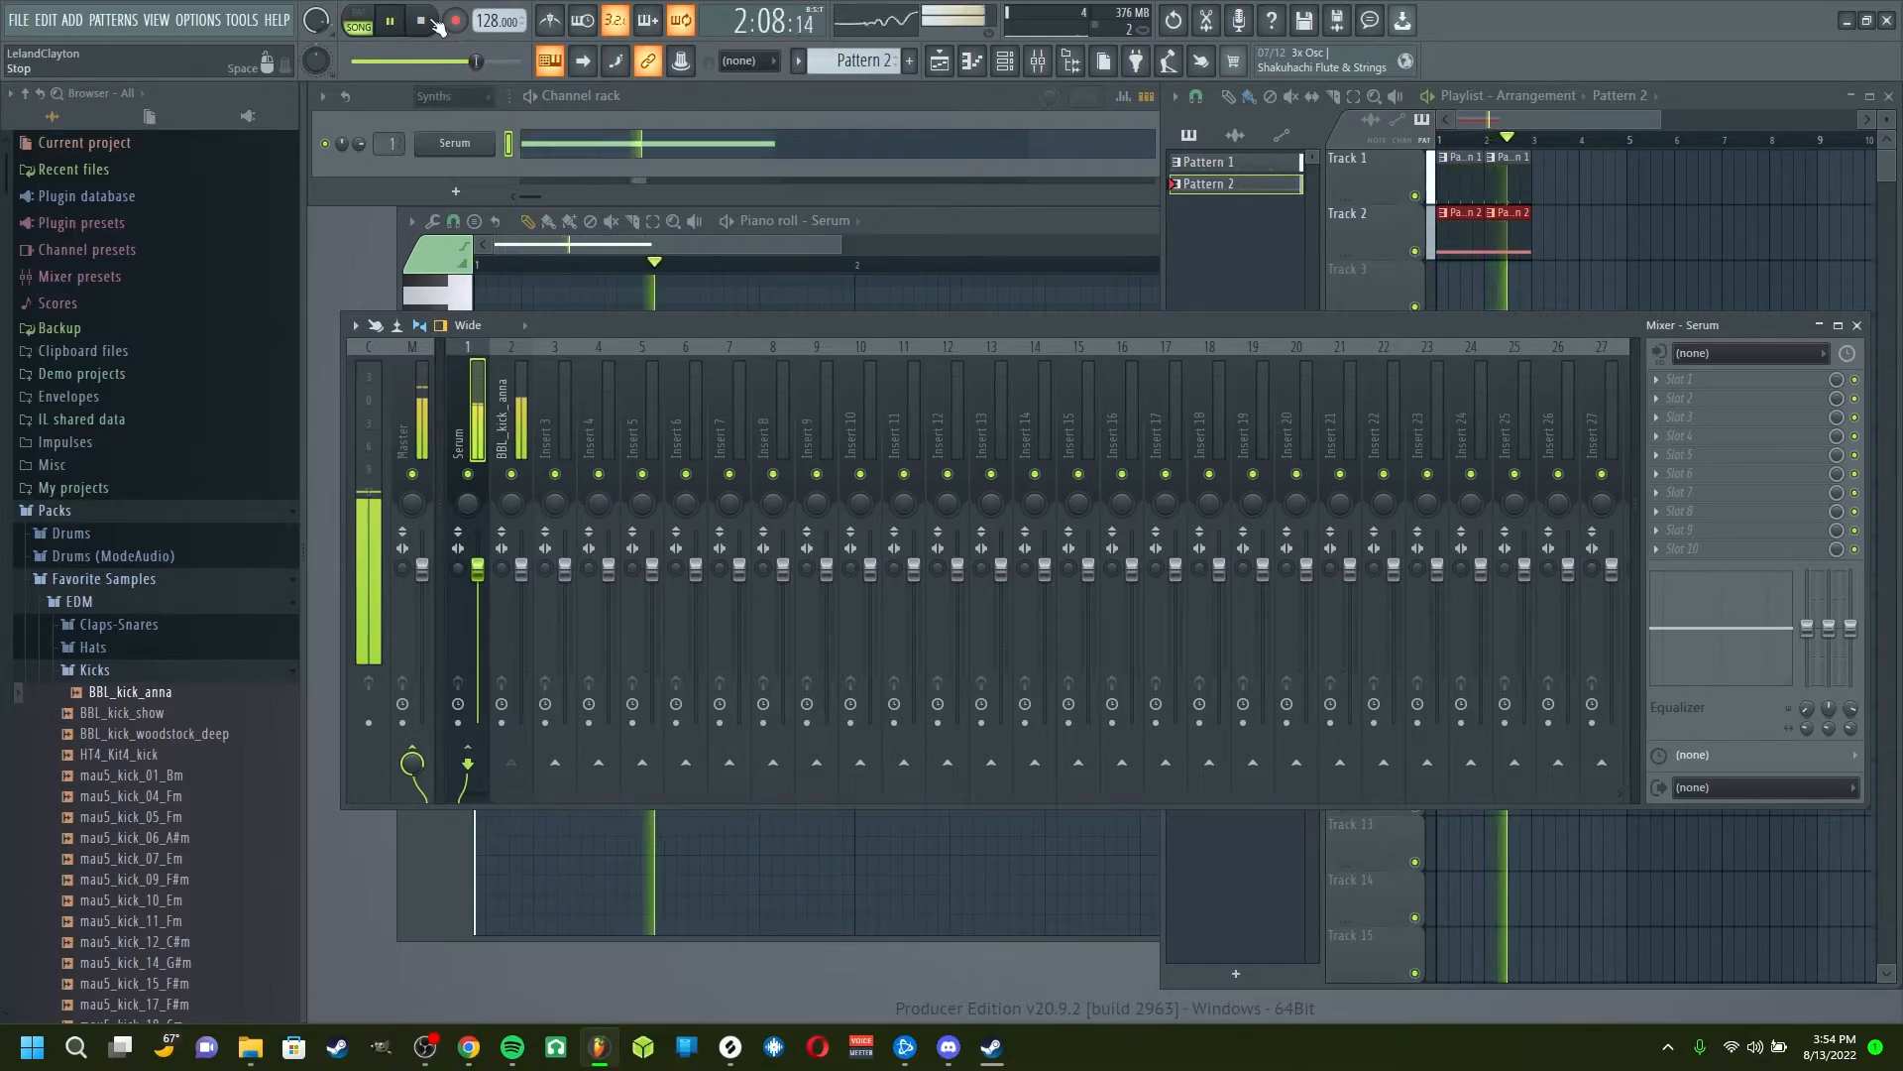
click(434, 21)
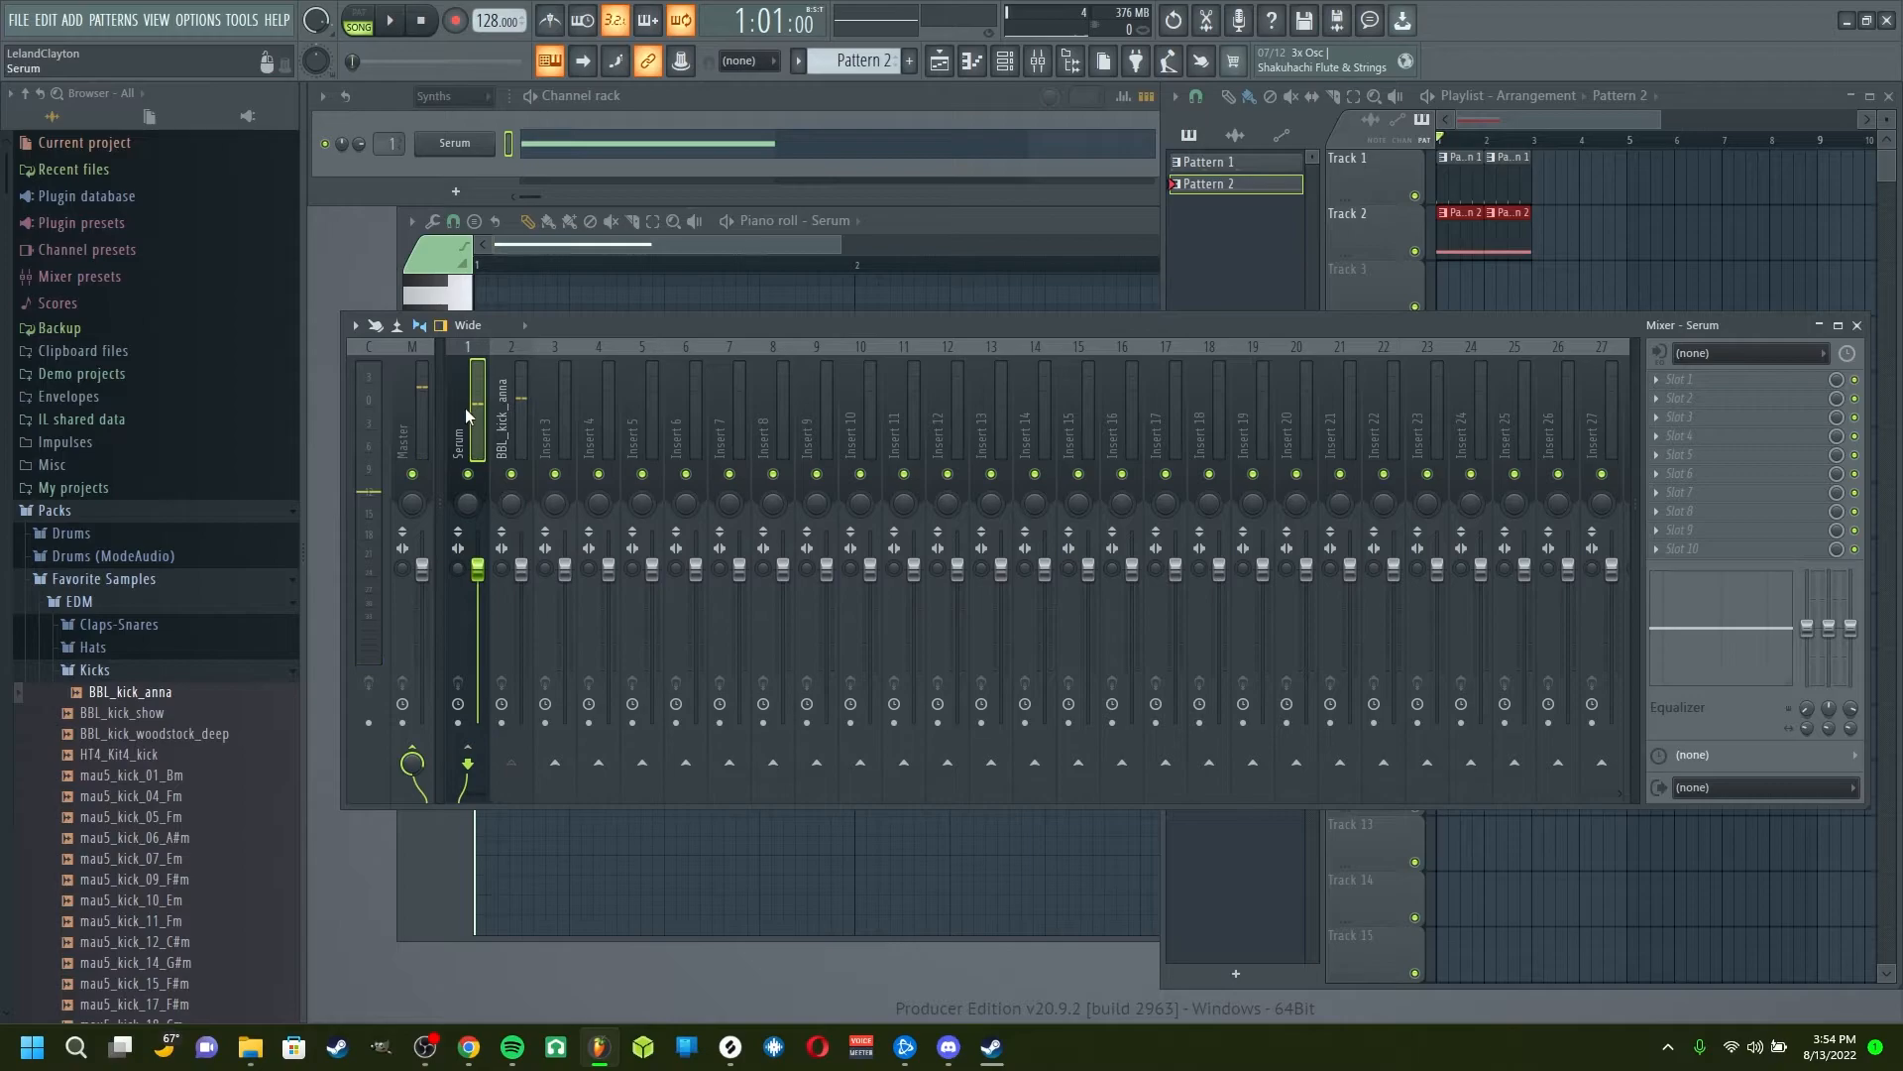
Step: Load Fruity Limiter into effect slot 10 of the Serum mixer track
click(515, 438)
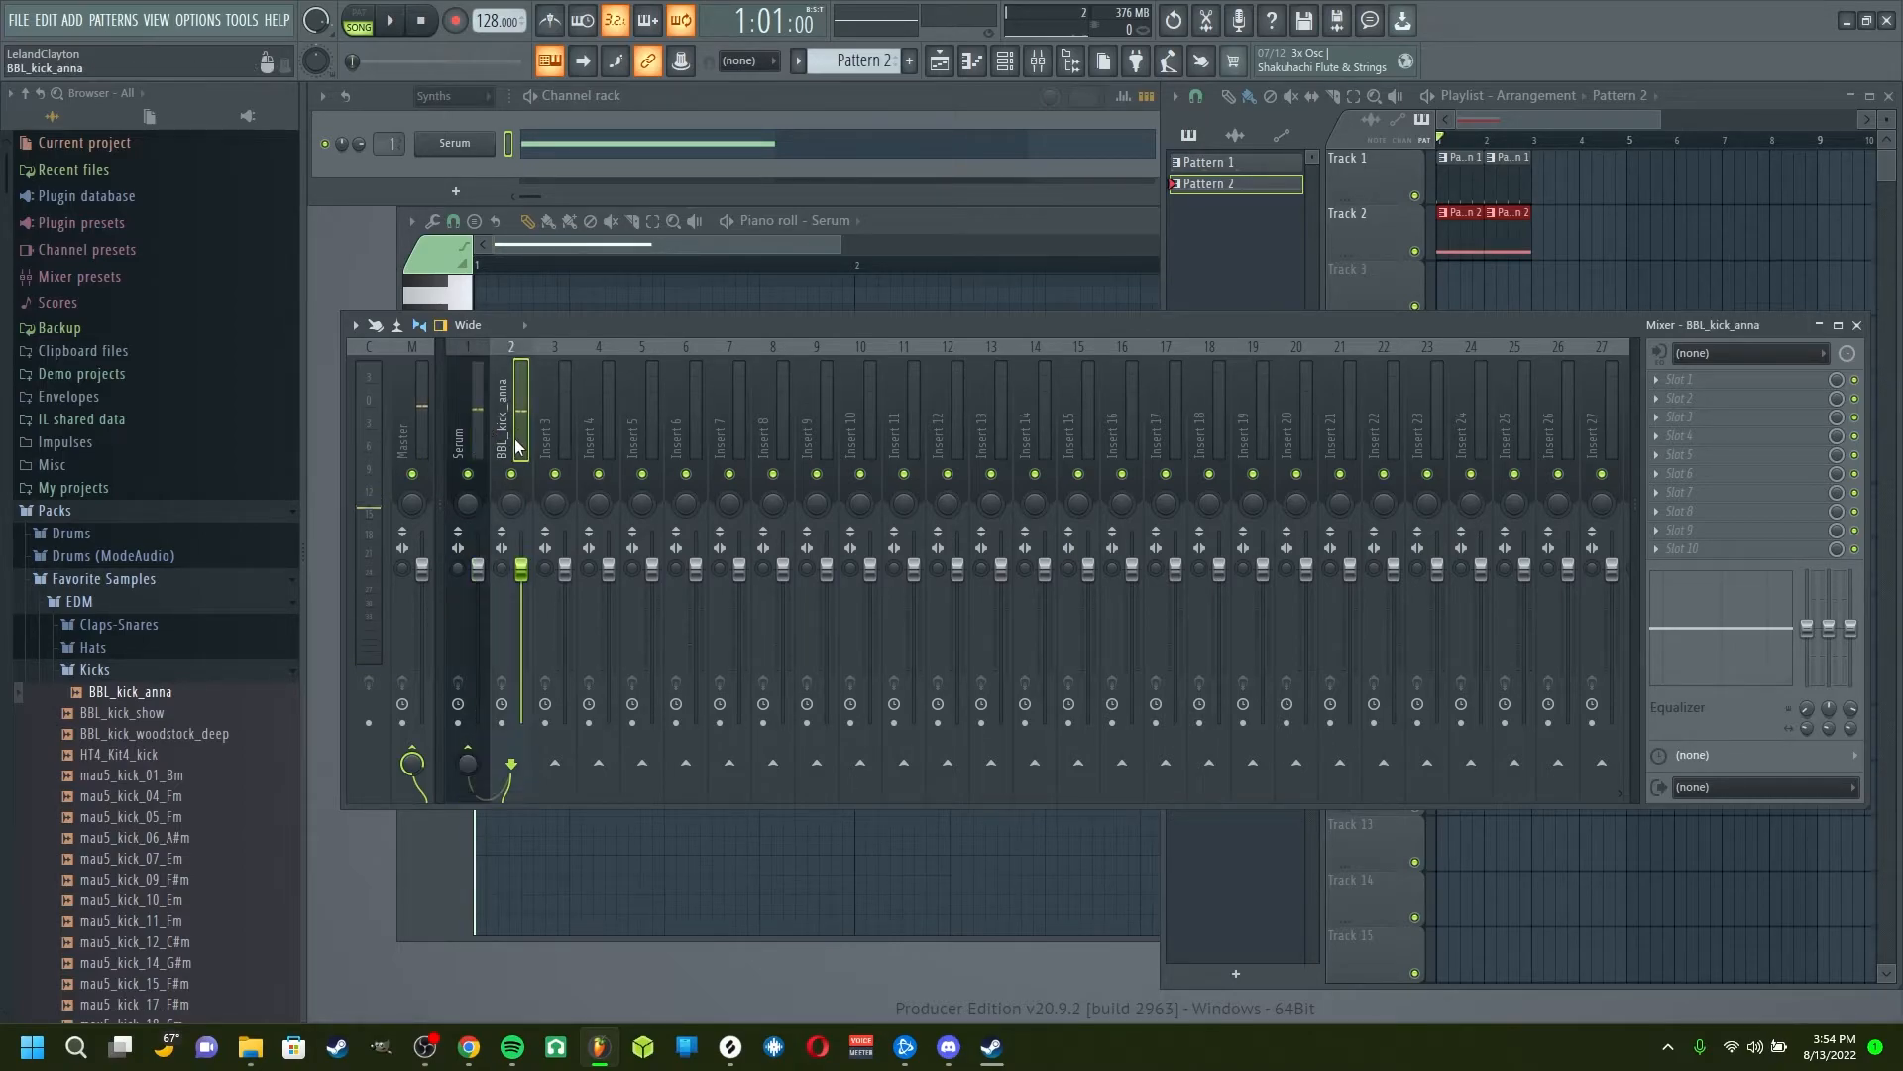
click(474, 441)
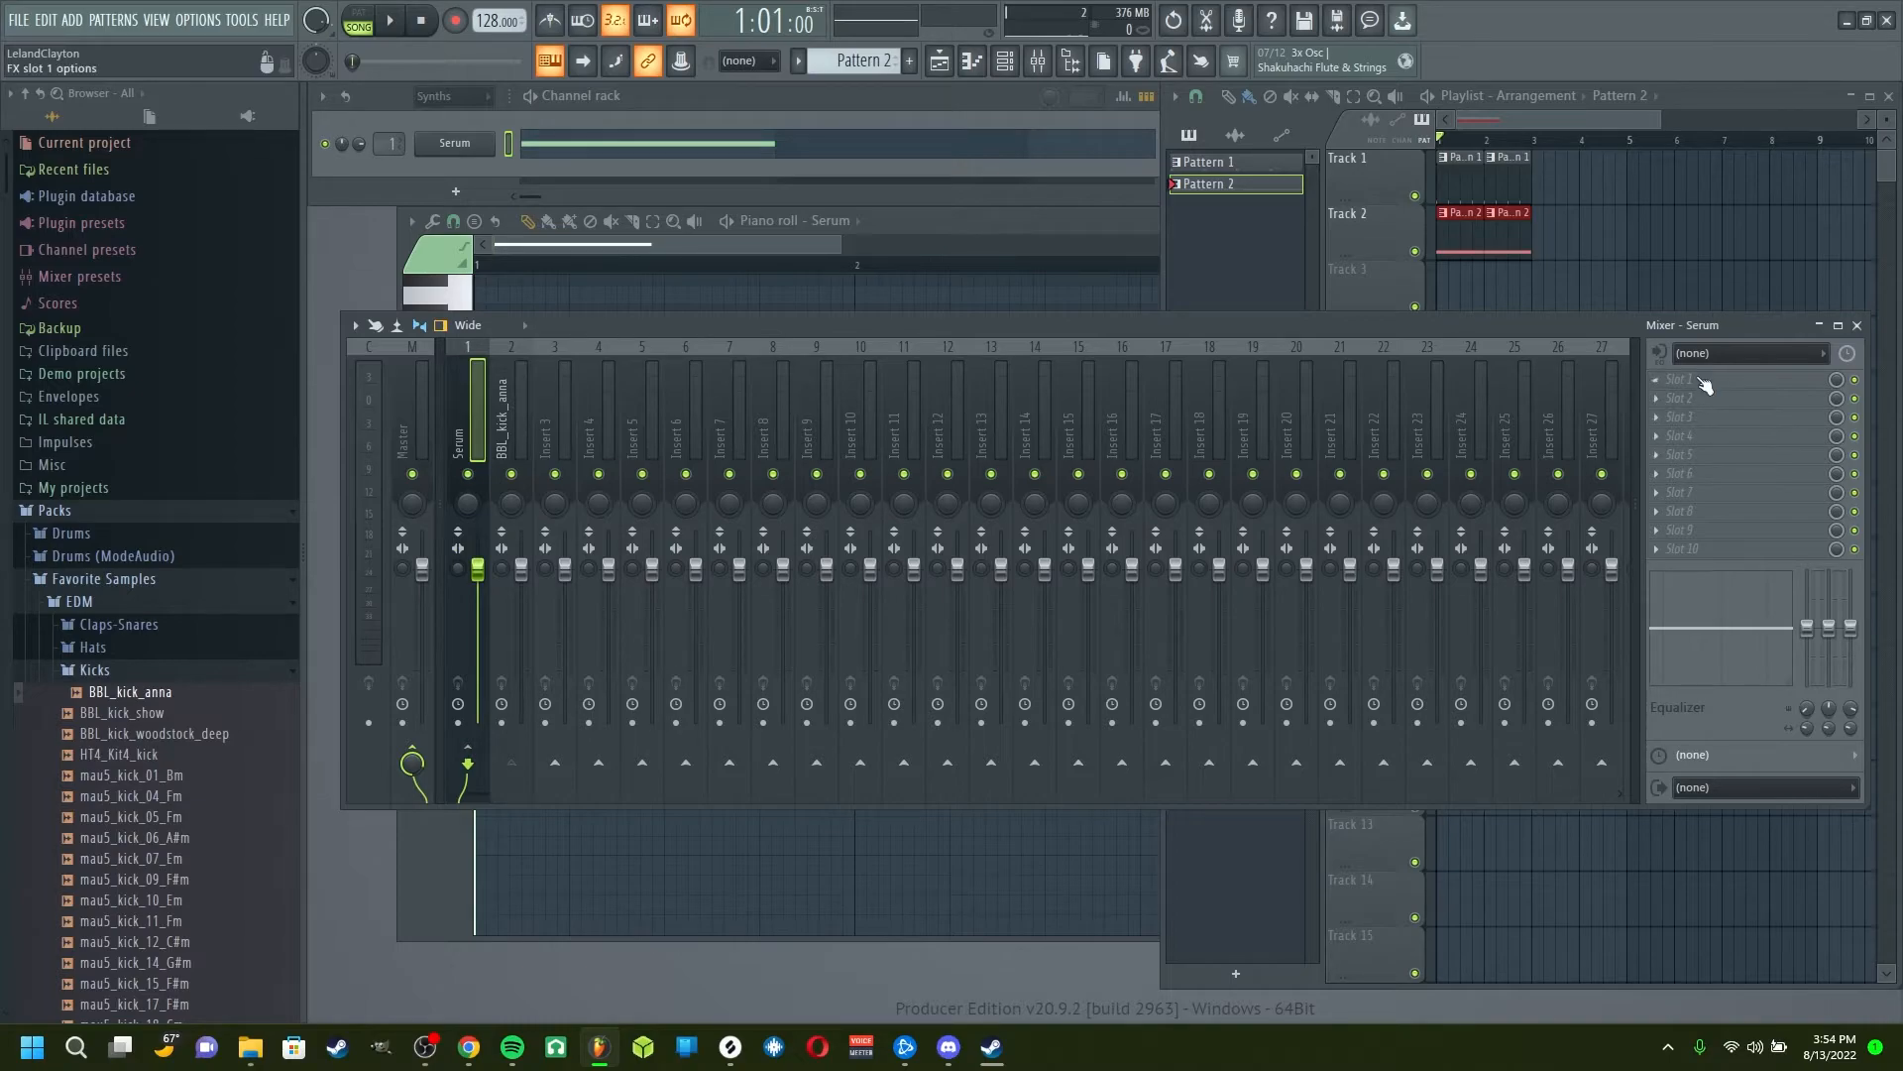
click(1687, 550)
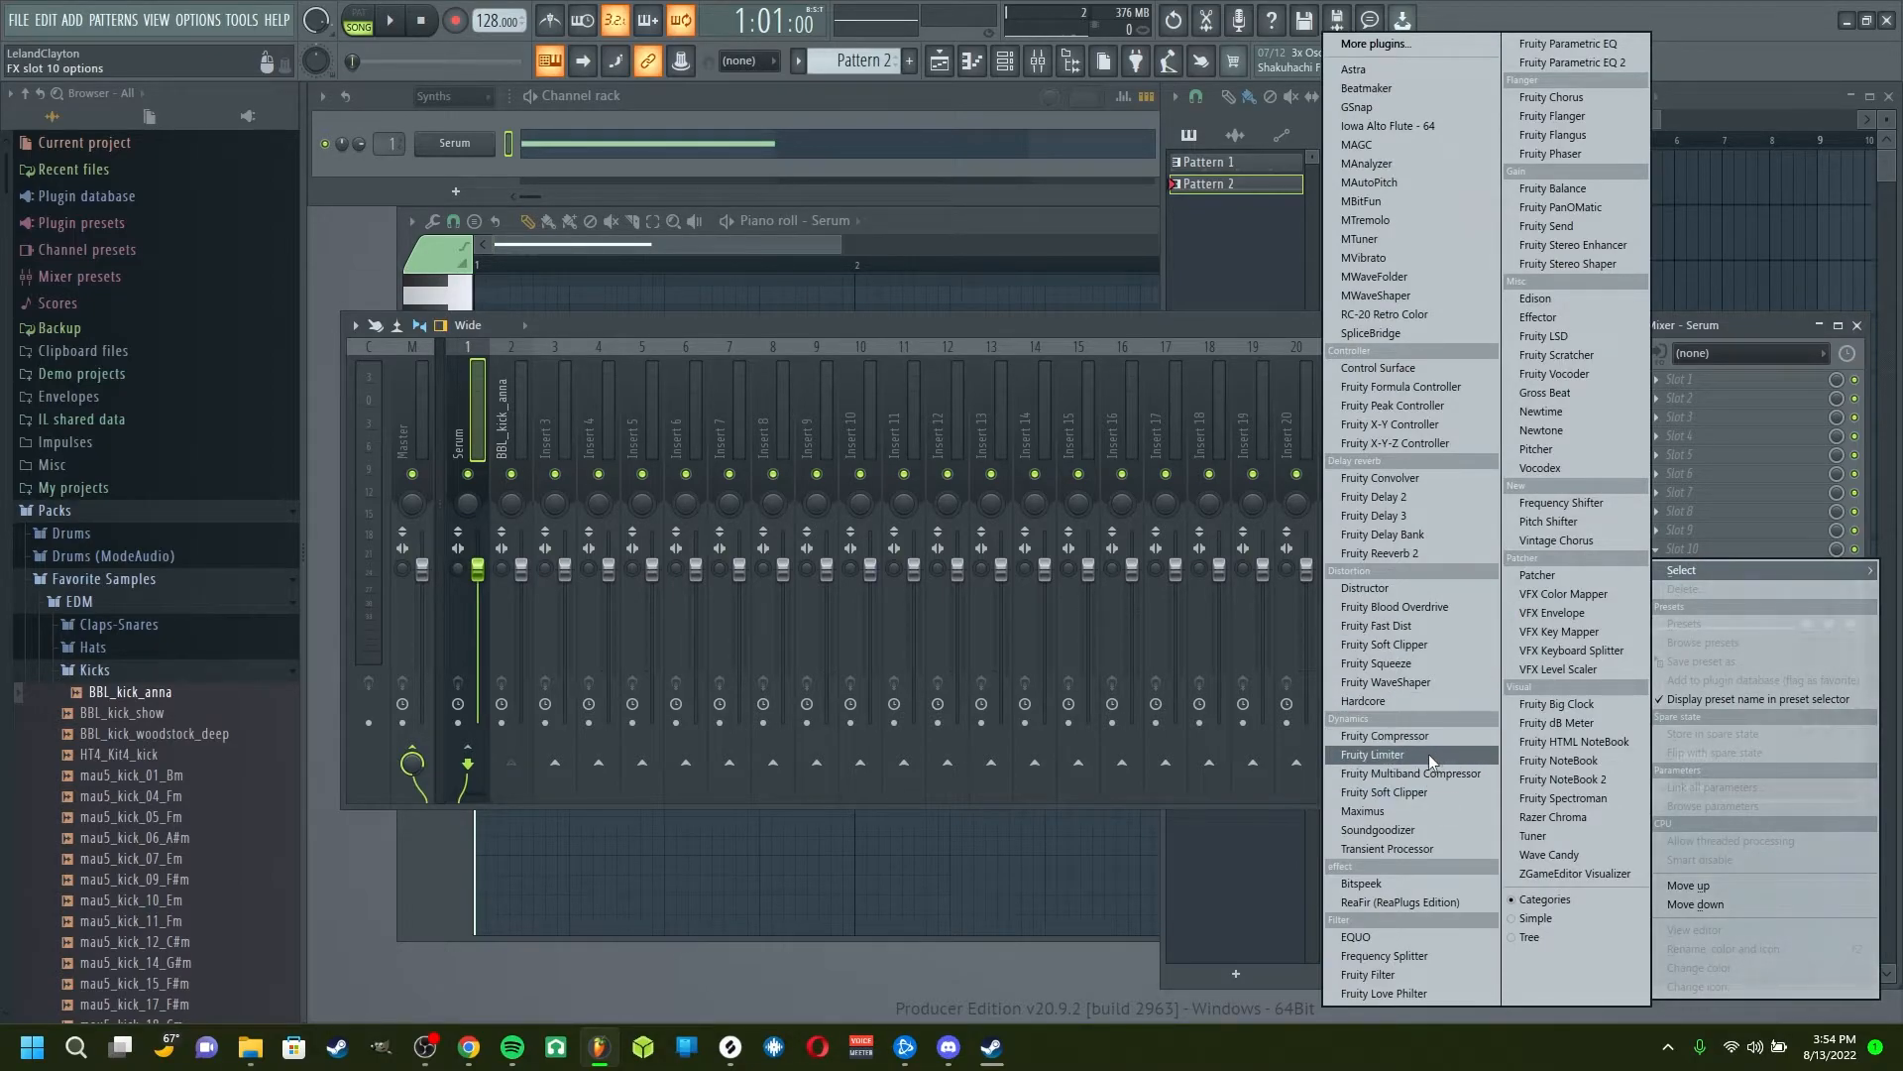
click(1402, 754)
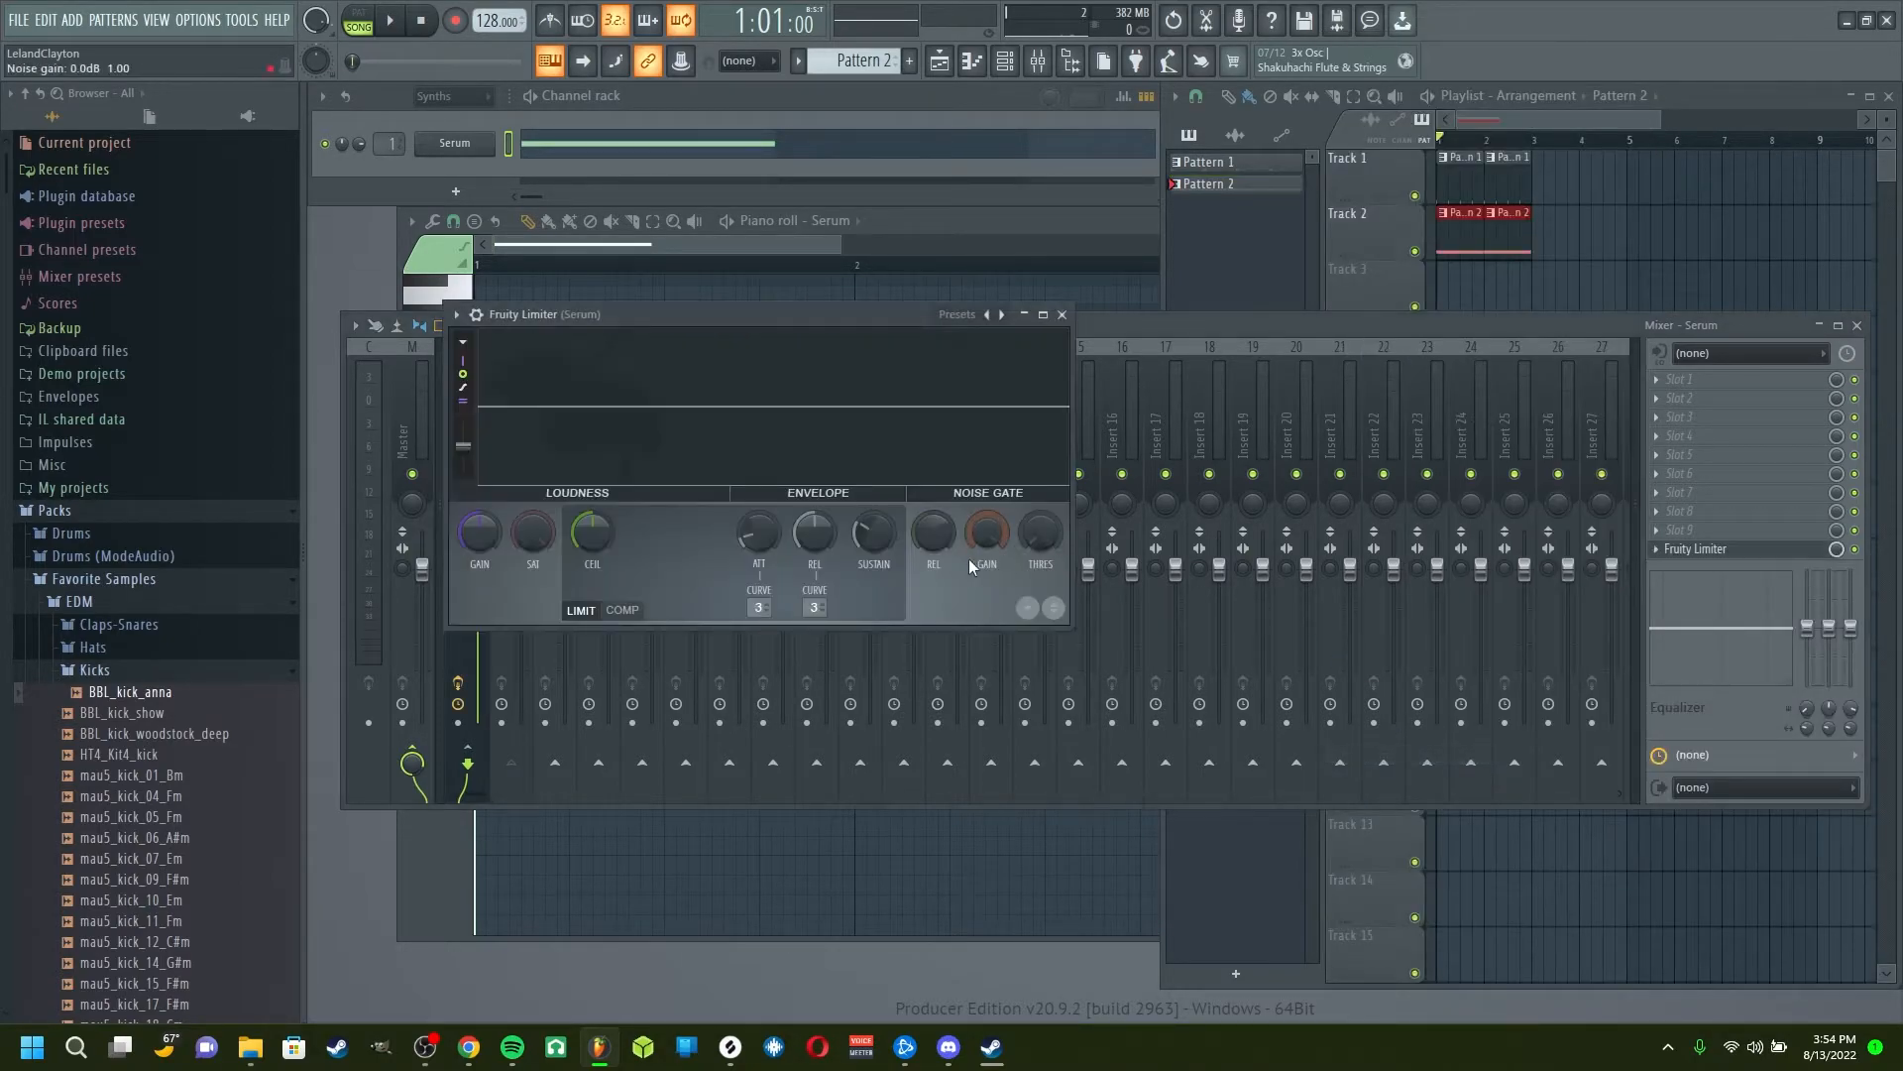
Step: Switch Fruity Limiter to compressor mode, then lower its threshold and raise its ratio
click(632, 611)
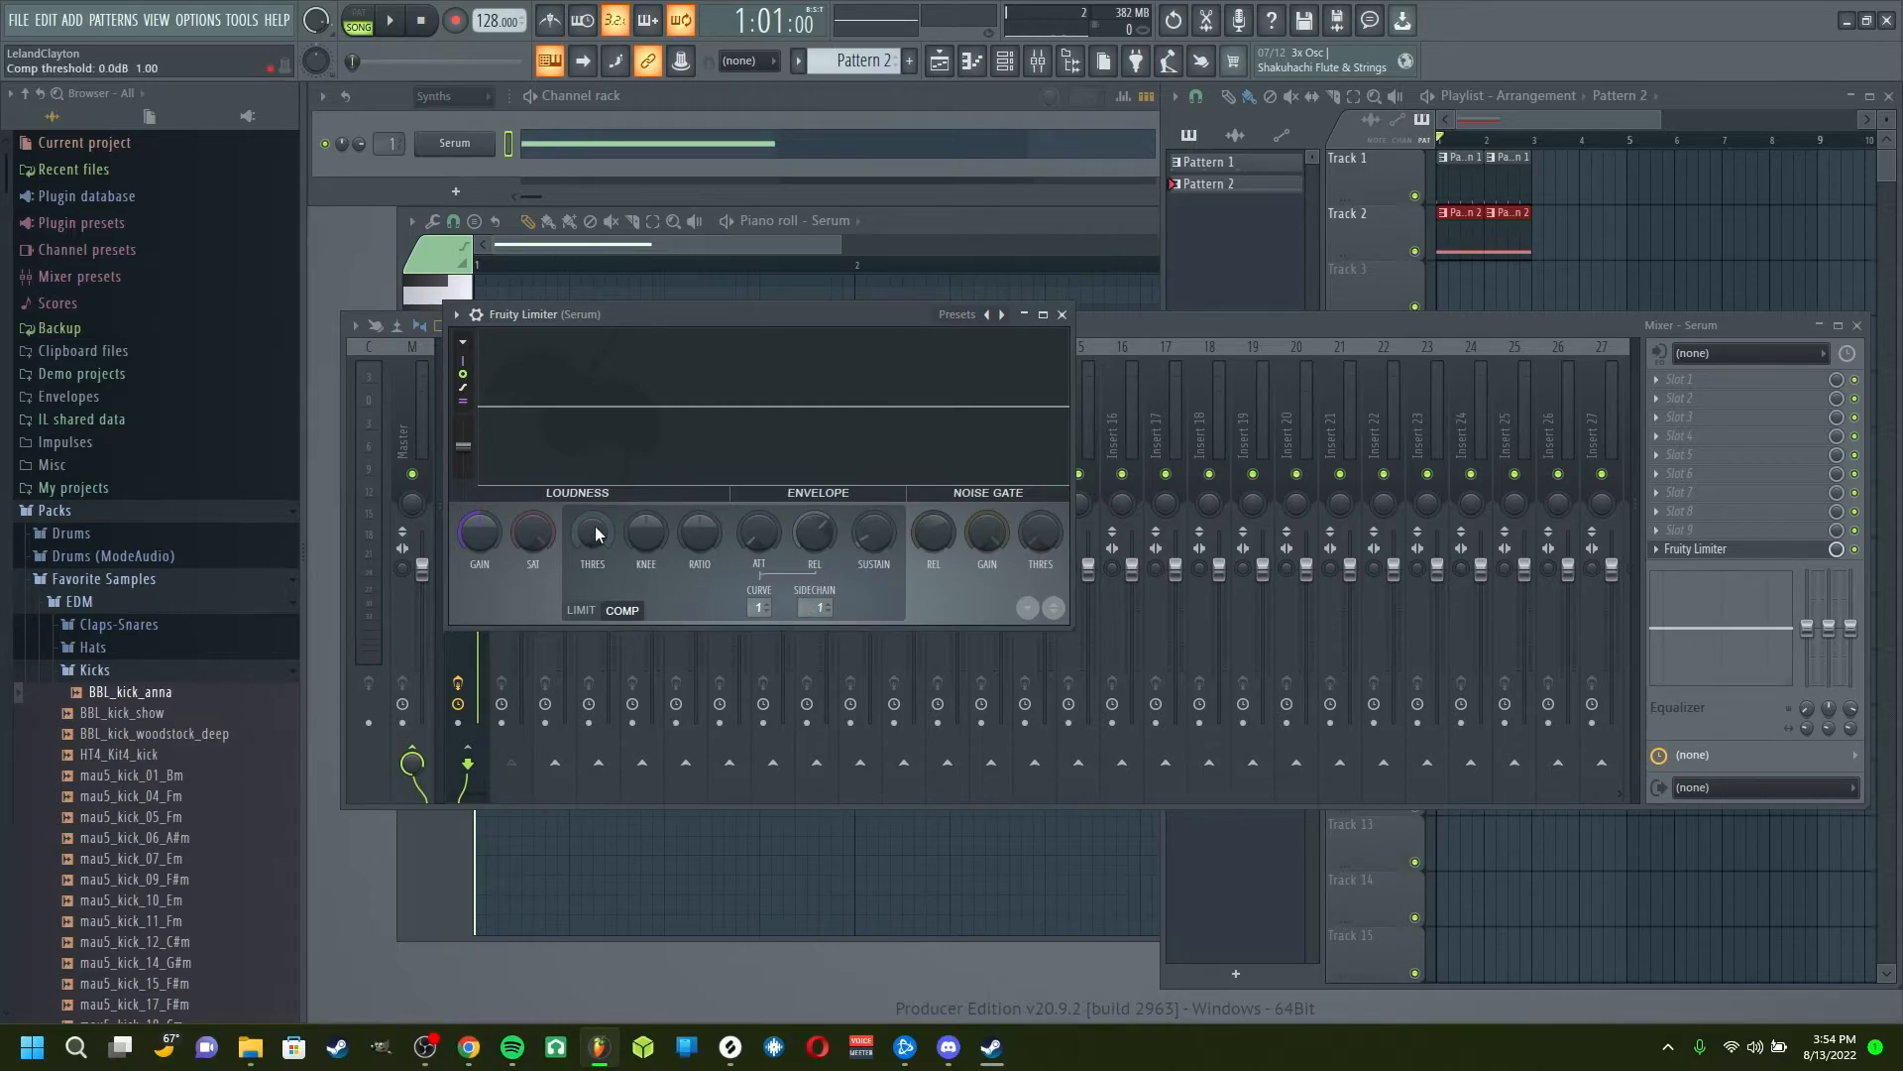
drag(592, 533, 592, 575)
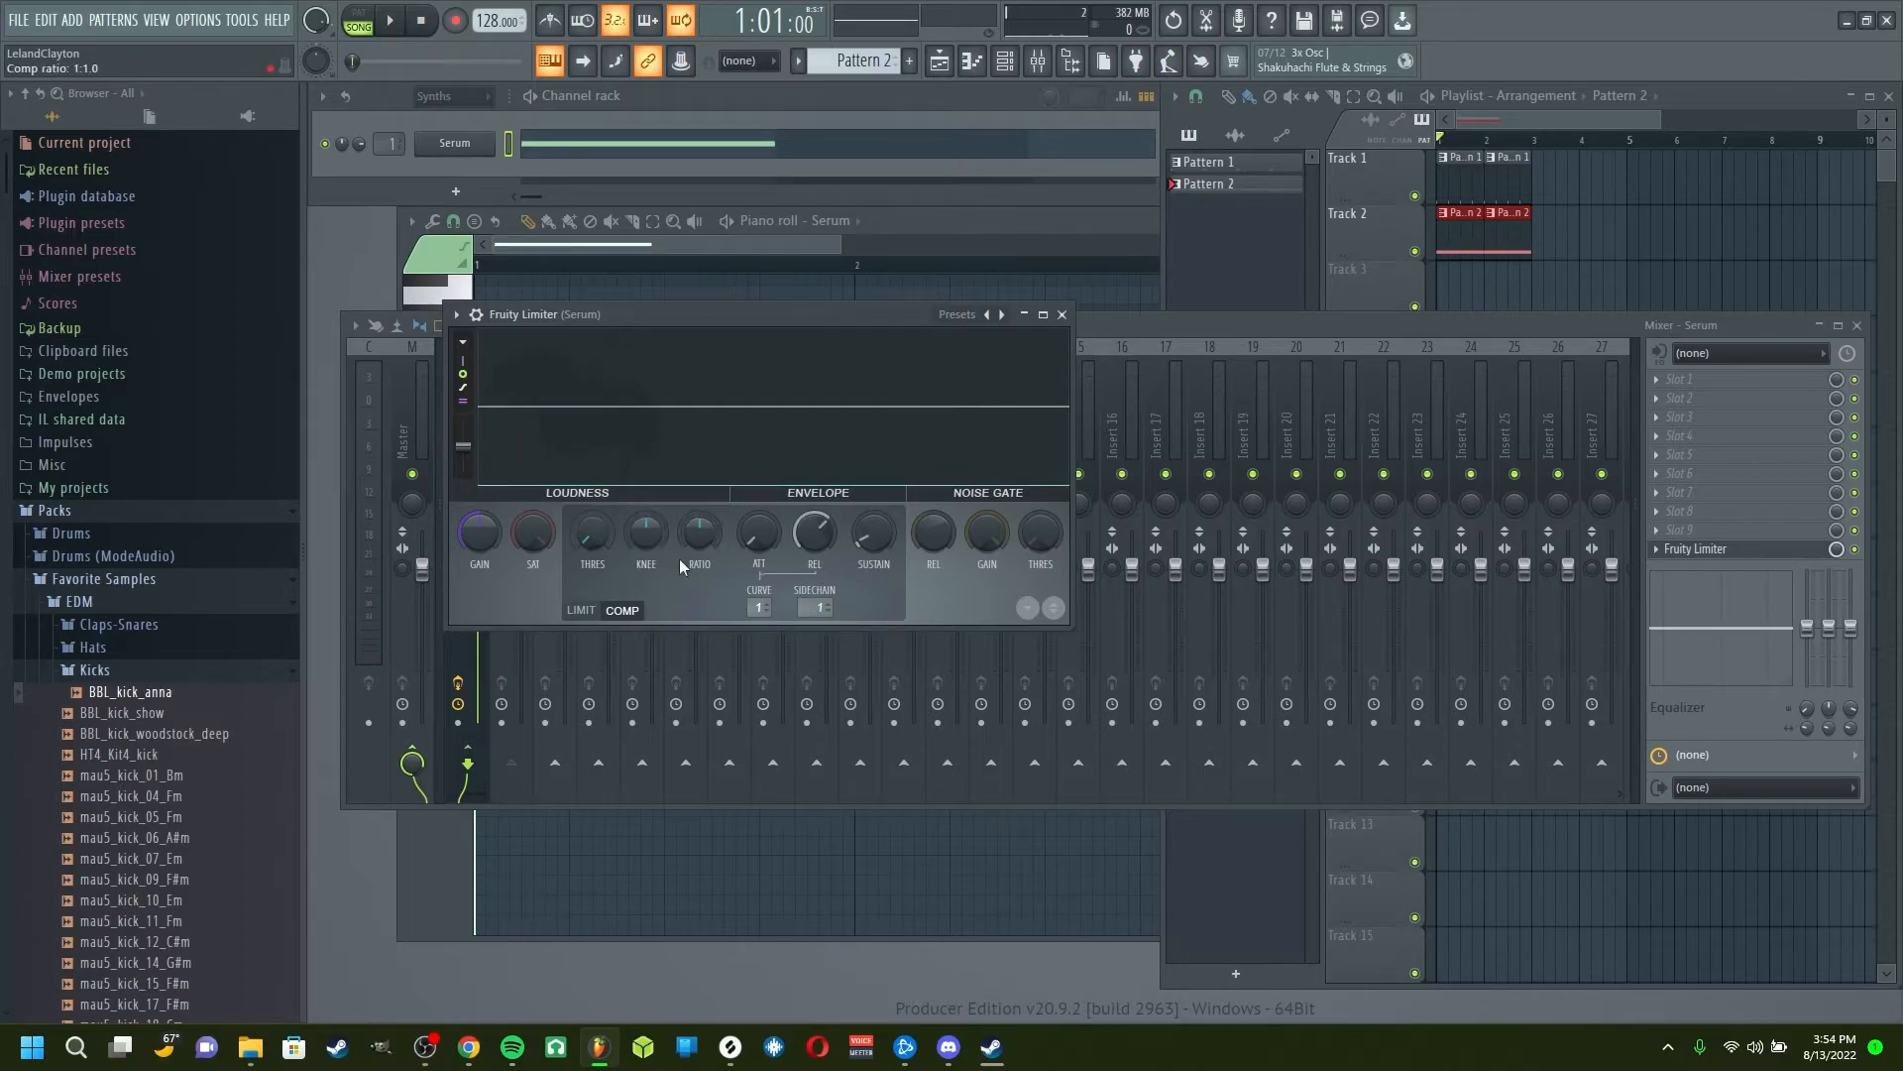
drag(699, 532, 699, 518)
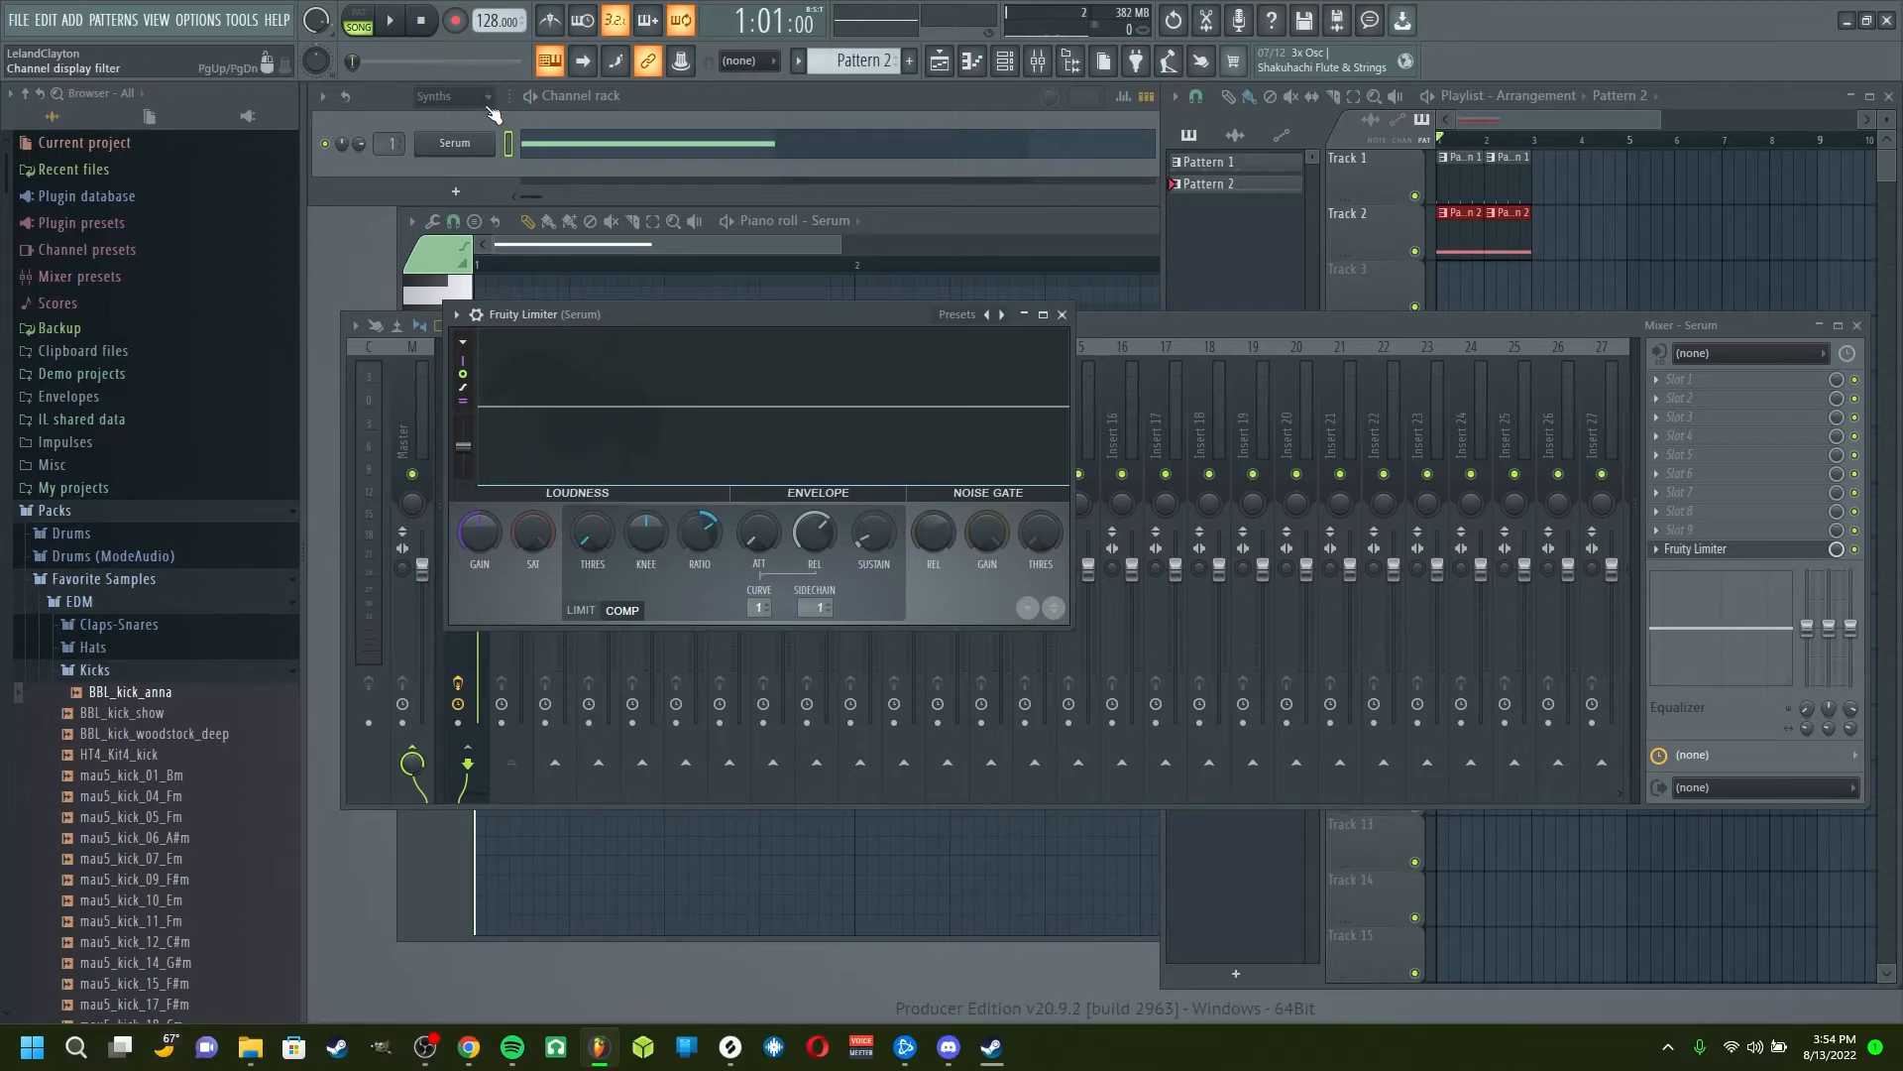
Step: Fine-tune the compressor's ratio, threshold and knee while the song plays, and move the Fruity Limiter window aside after stopping playback
click(393, 23)
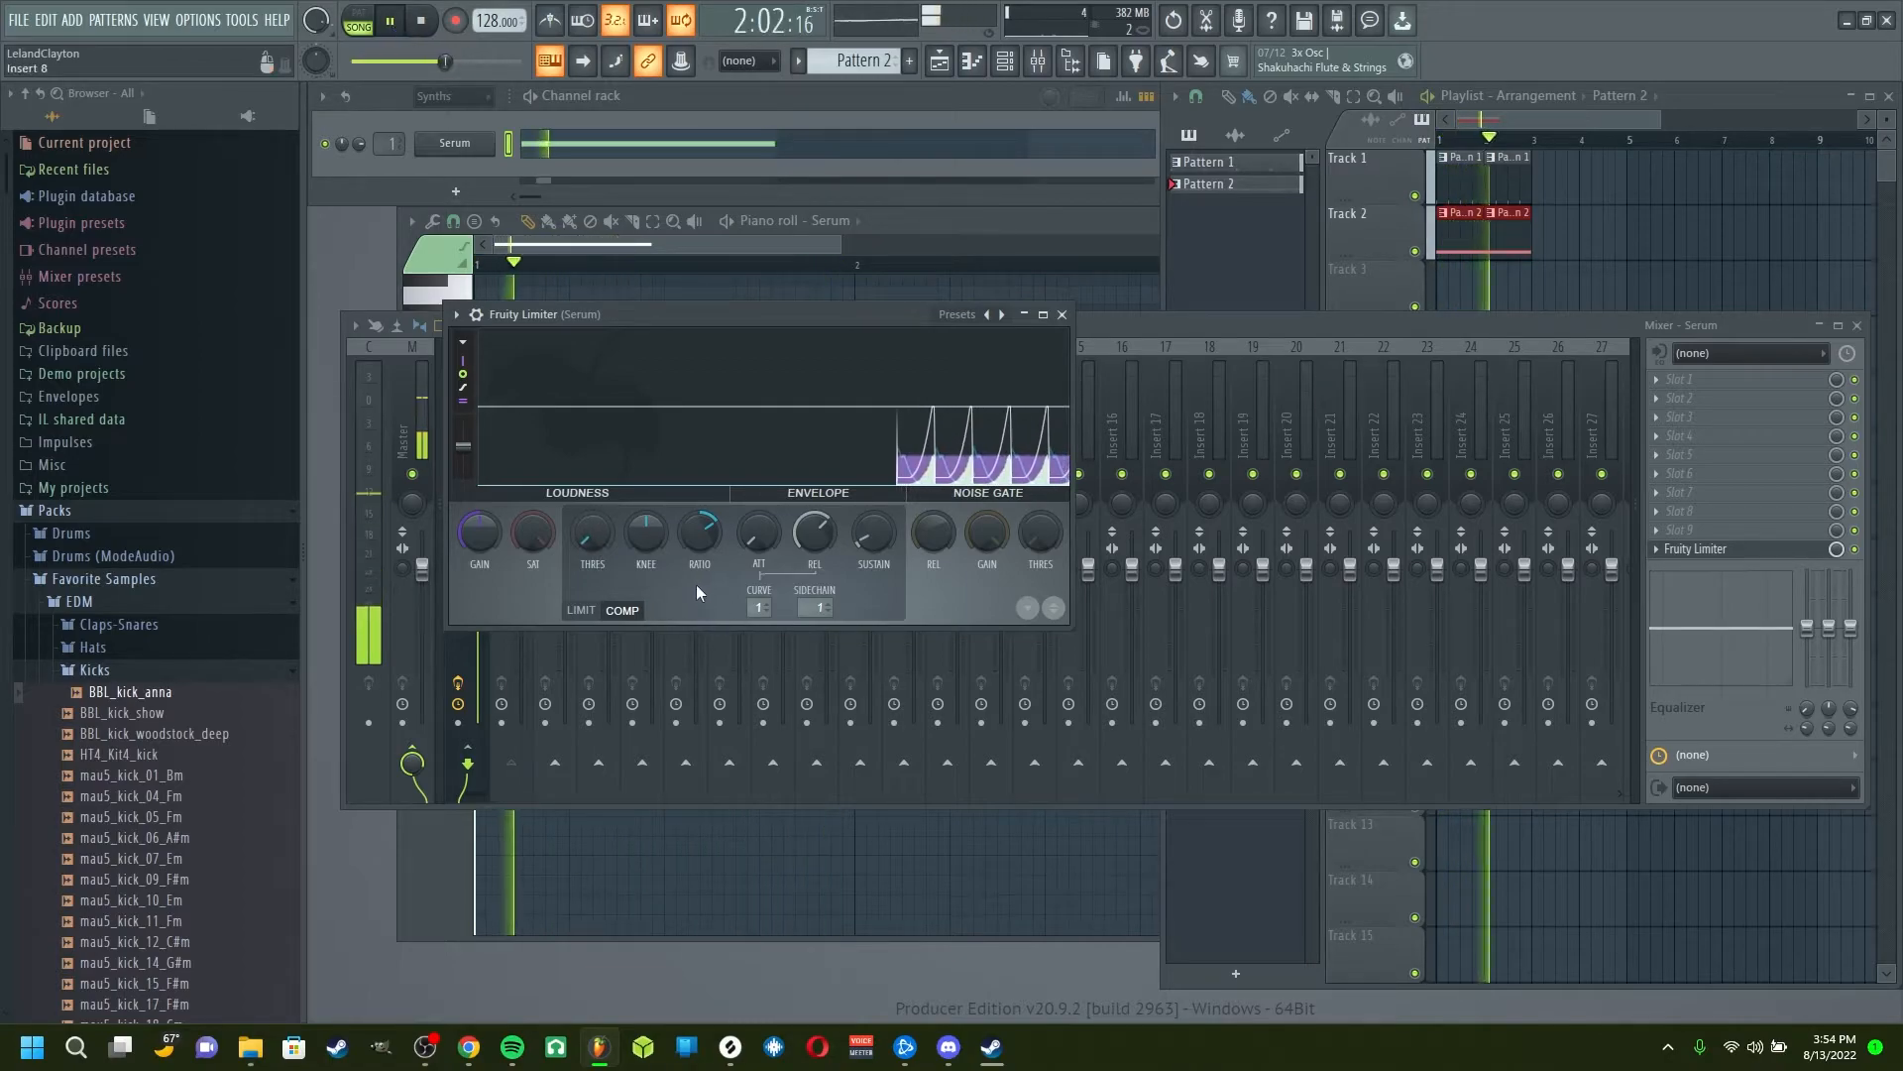
drag(698, 546, 698, 585)
drag(602, 539, 603, 601)
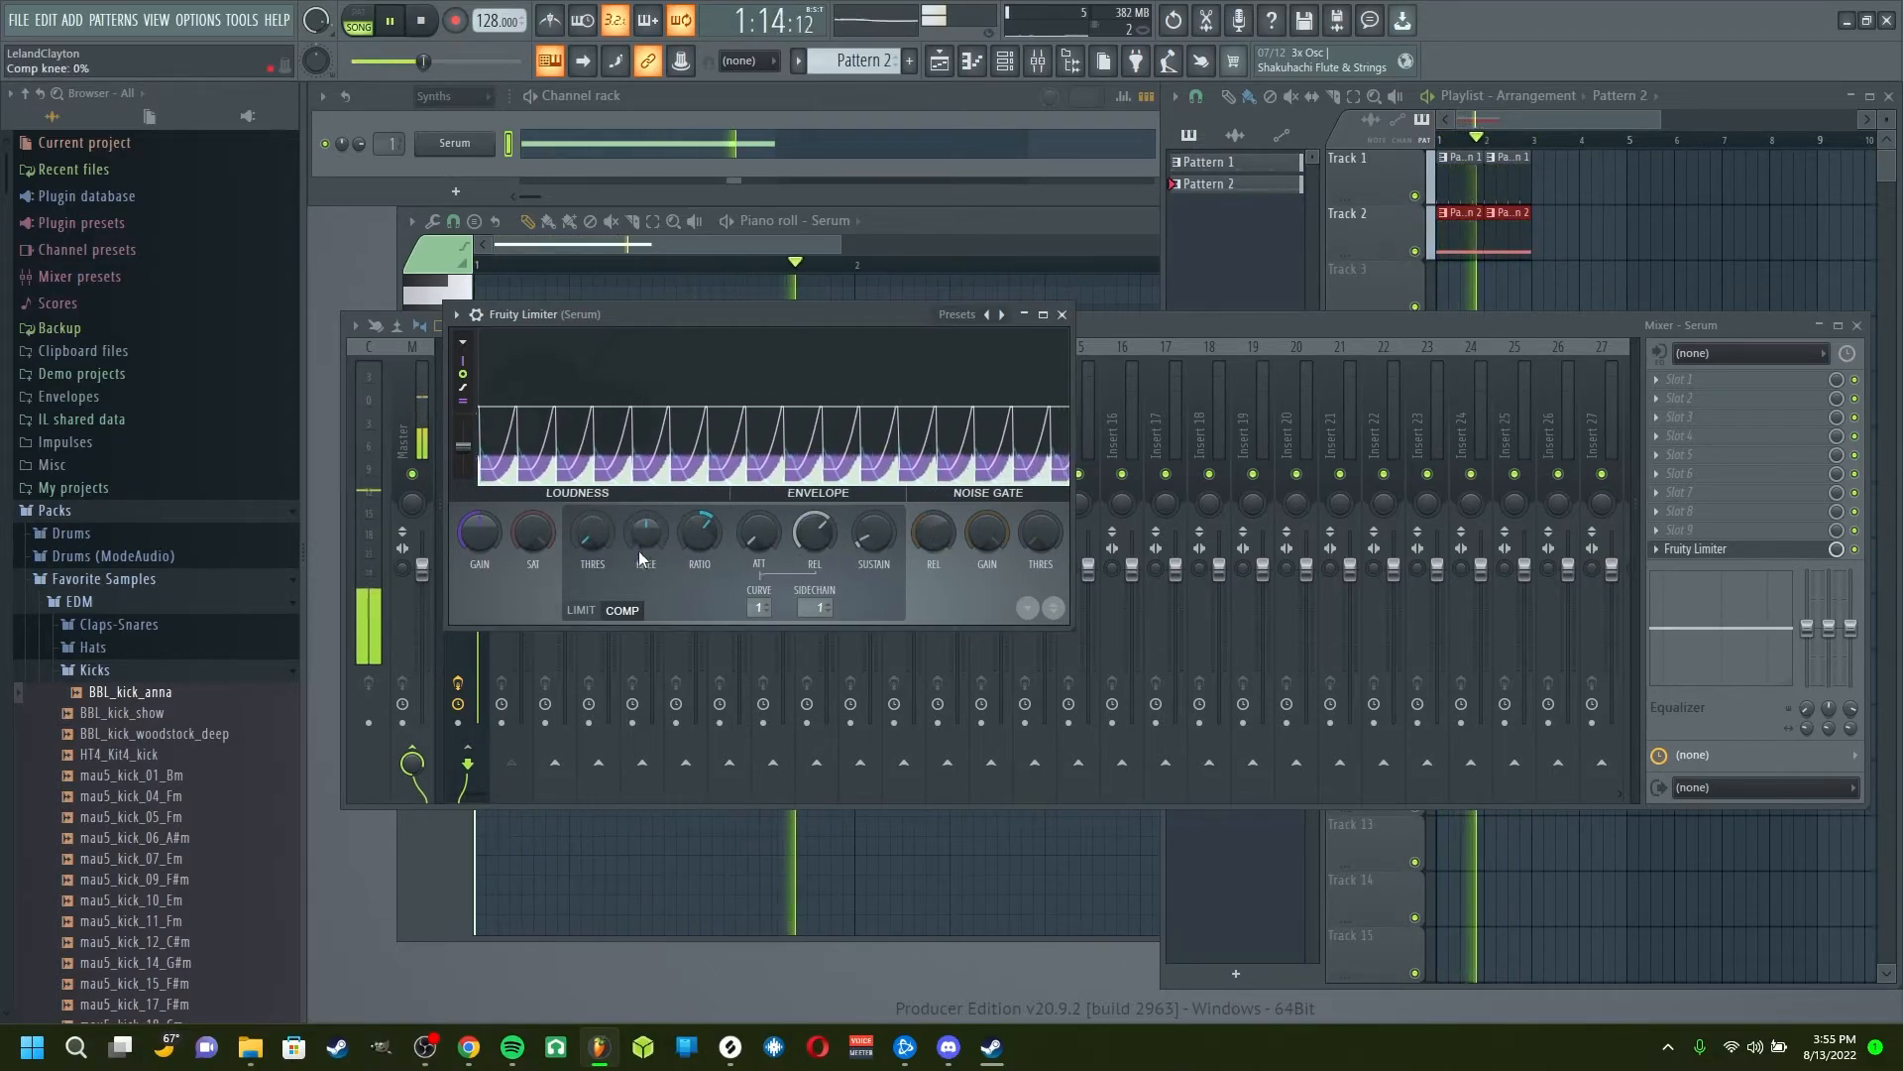
drag(650, 535, 642, 491)
mouse_move(703, 555)
mouse_down()
mouse_move(704, 522)
mouse_move(703, 569)
mouse_move(704, 545)
mouse_up()
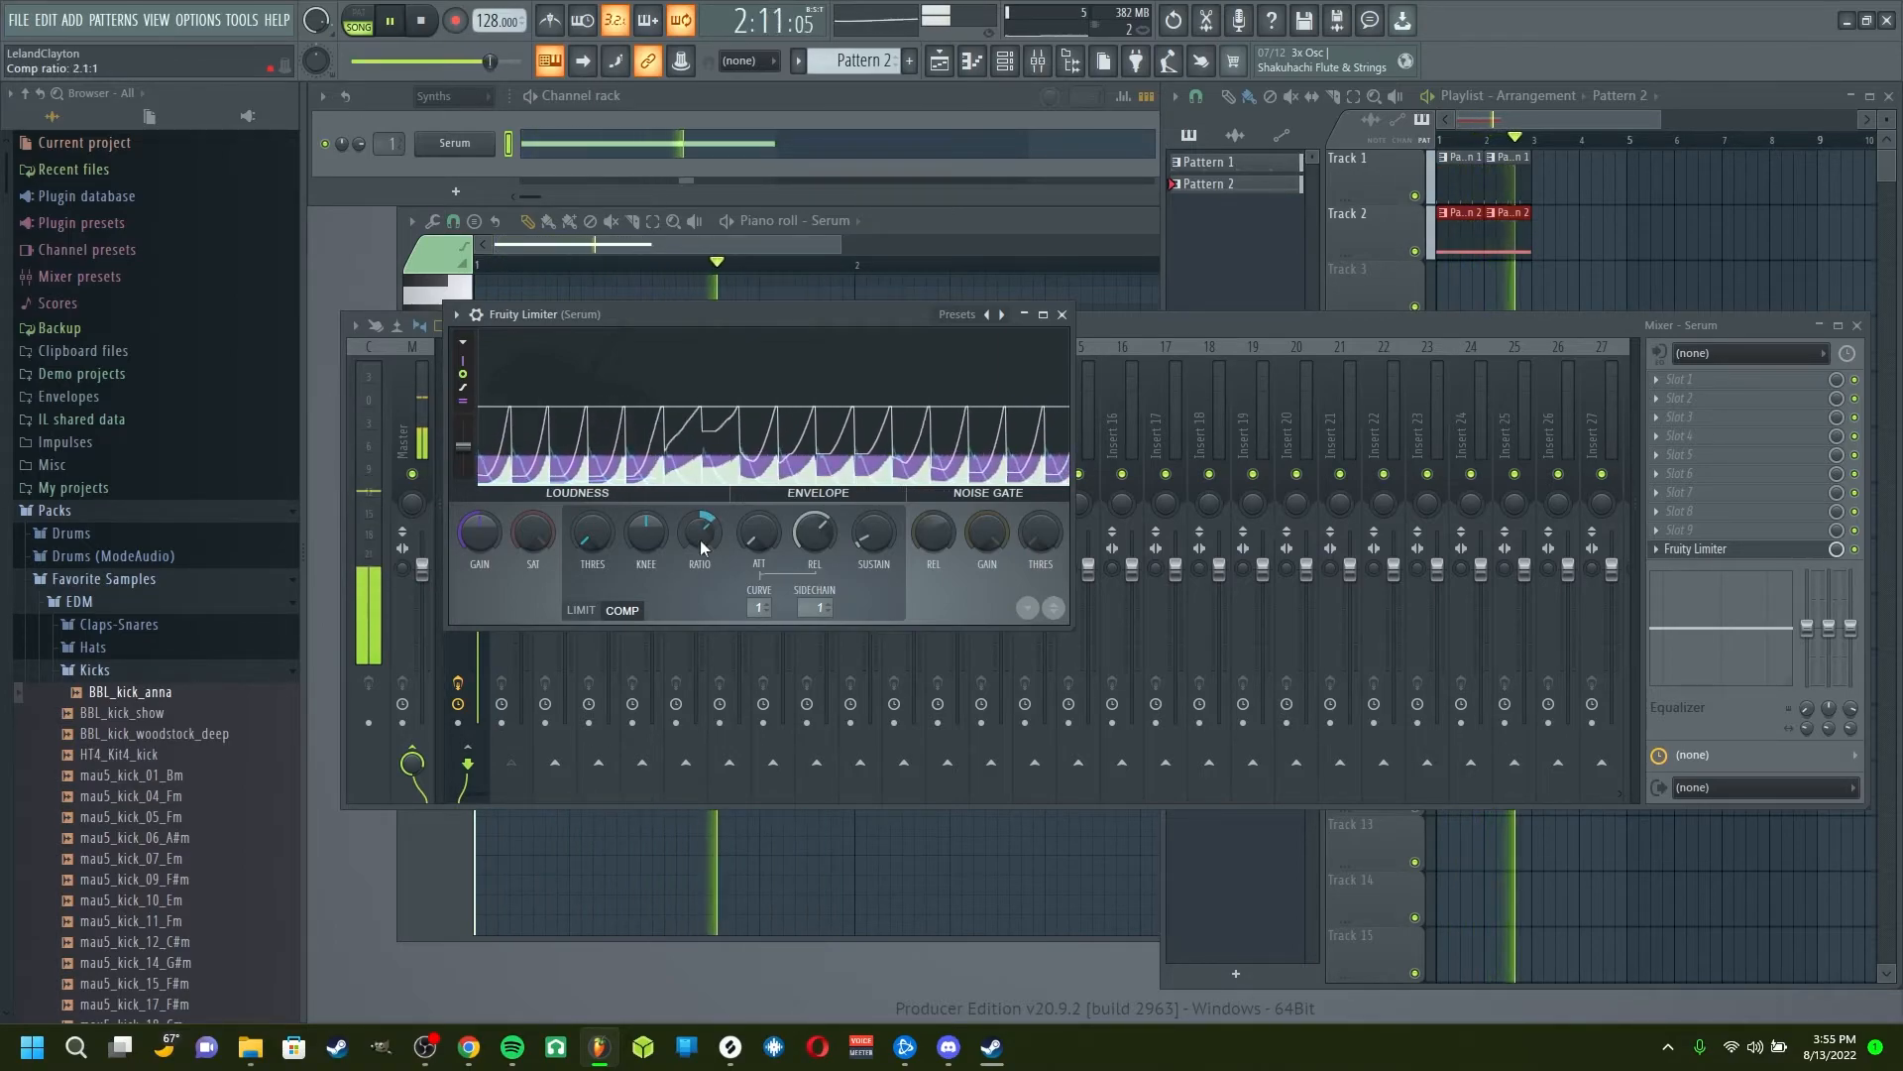
key(space)
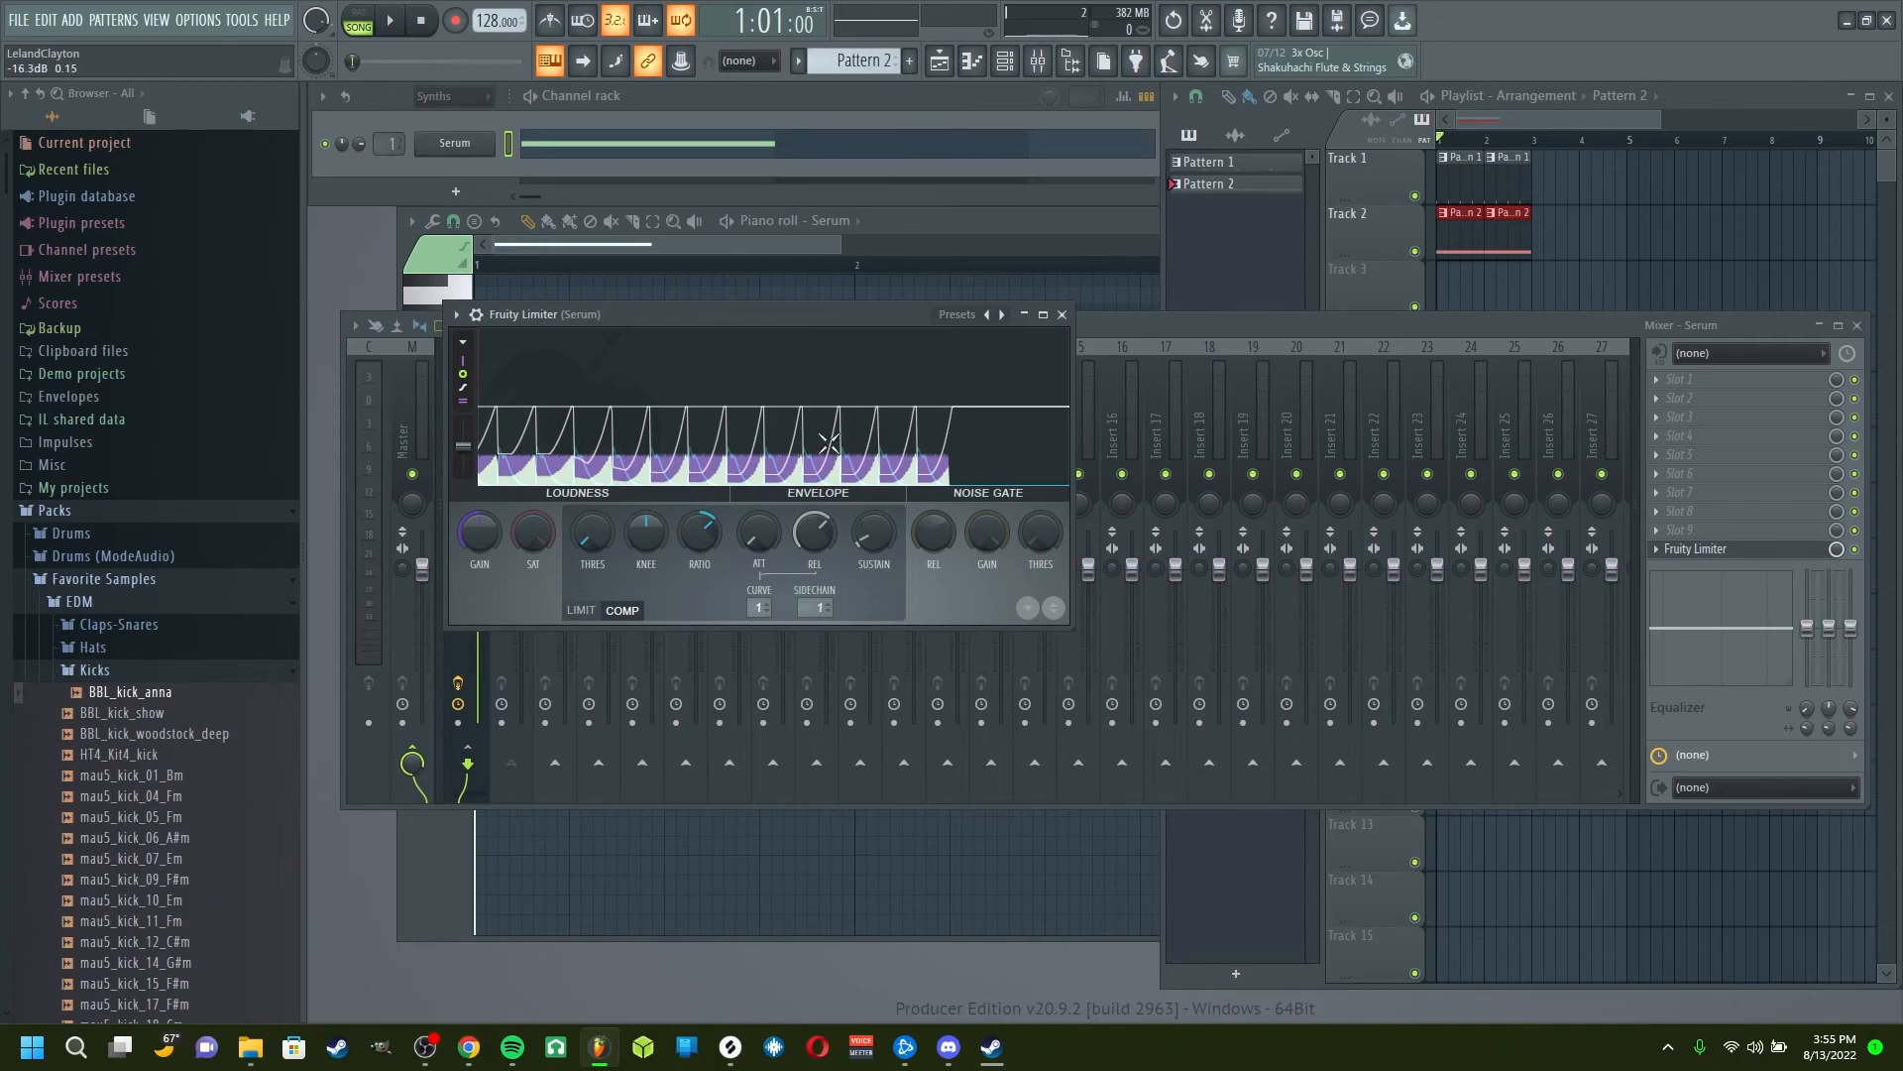
drag(838, 328, 928, 307)
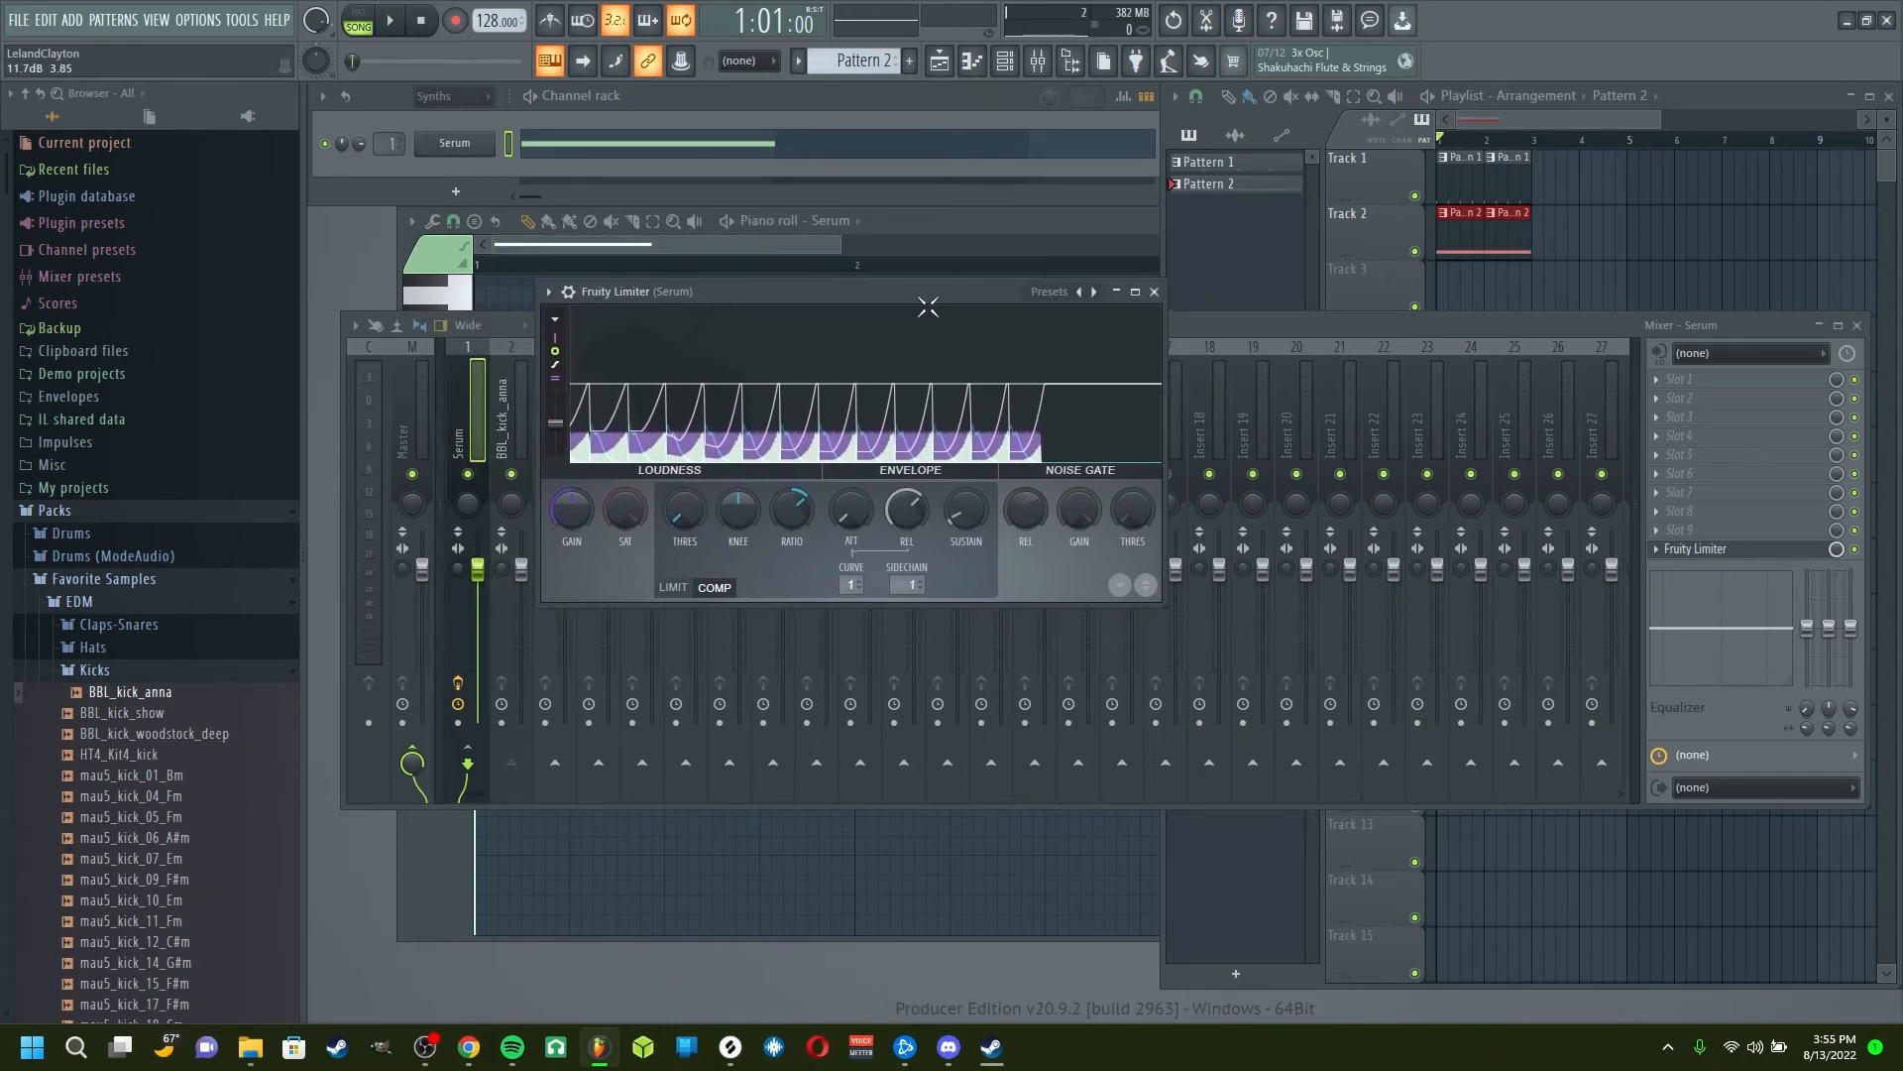